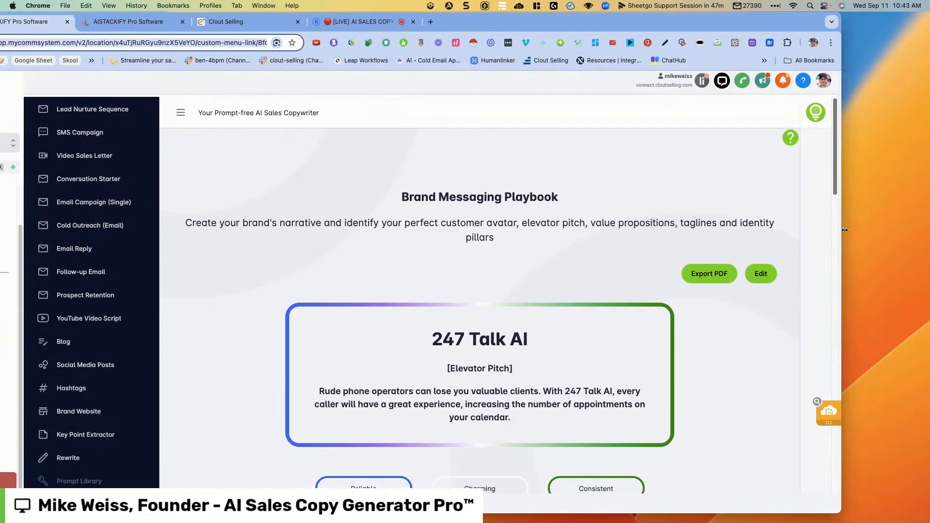
- Review the 247 Talk AI Brand Messaging Playbook from elevator pitch and narrative through value propositions, taglines and brand identity pillars
left_click_drag(845, 230, 908, 228)
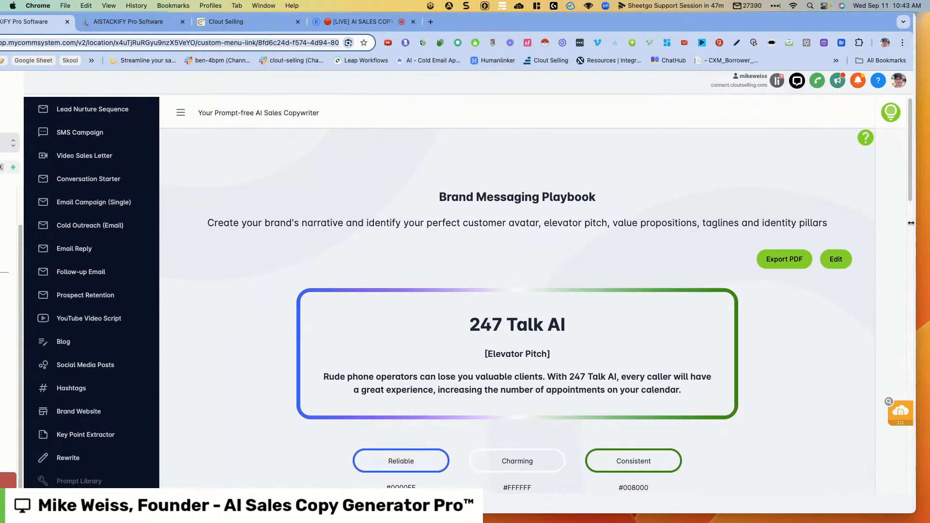
scroll(116, 182, "up", 7)
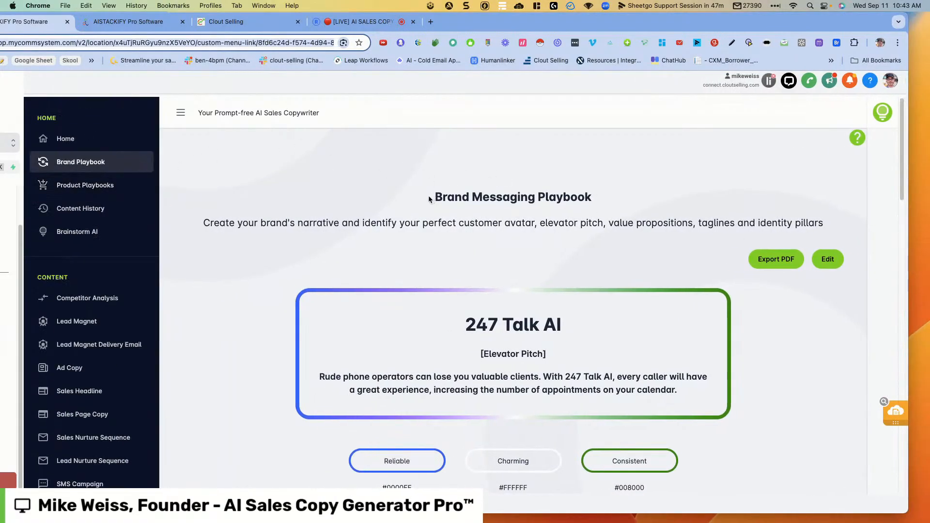
left_click_drag(435, 197, 588, 191)
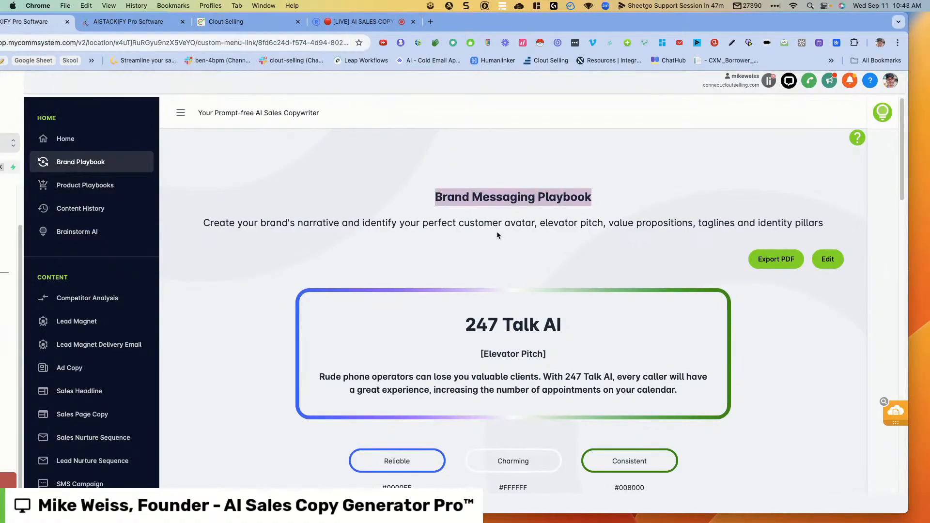
left_click_drag(463, 325, 567, 322)
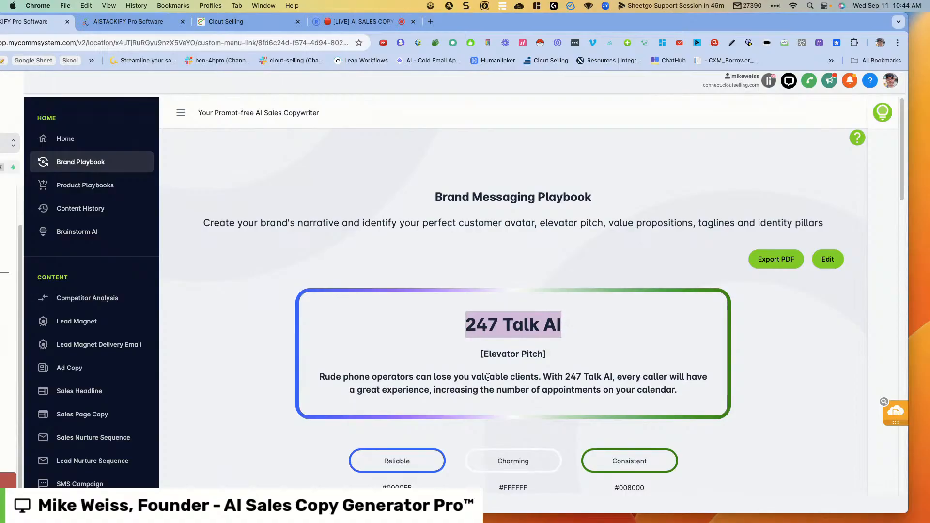
left_click(510, 355)
double_click(510, 355)
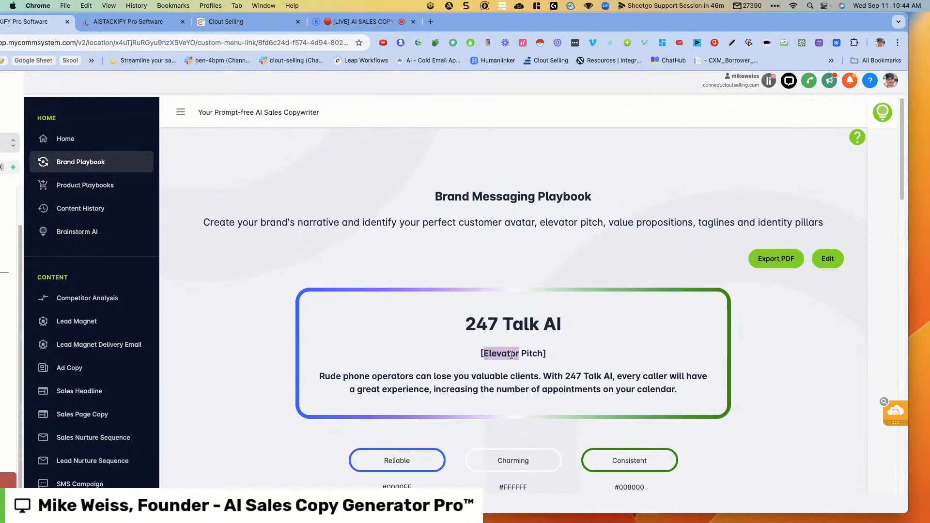
scroll(511, 355, "down", 2)
scroll(511, 355, "down", 3)
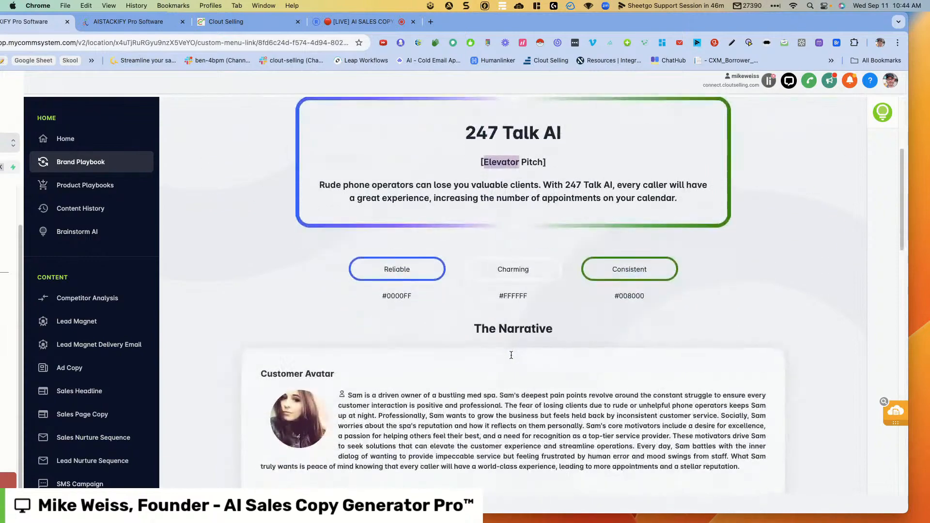
scroll(511, 355, "down", 5)
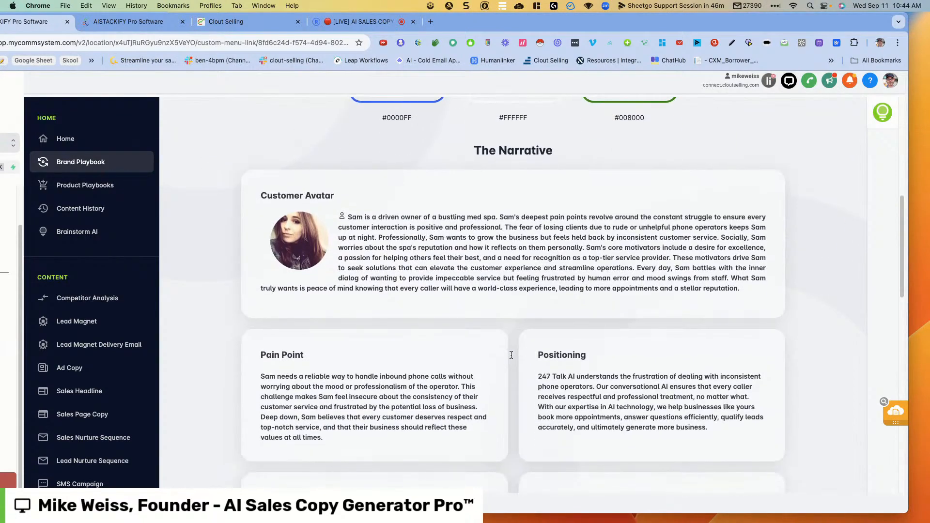
scroll(511, 357, "down", 5)
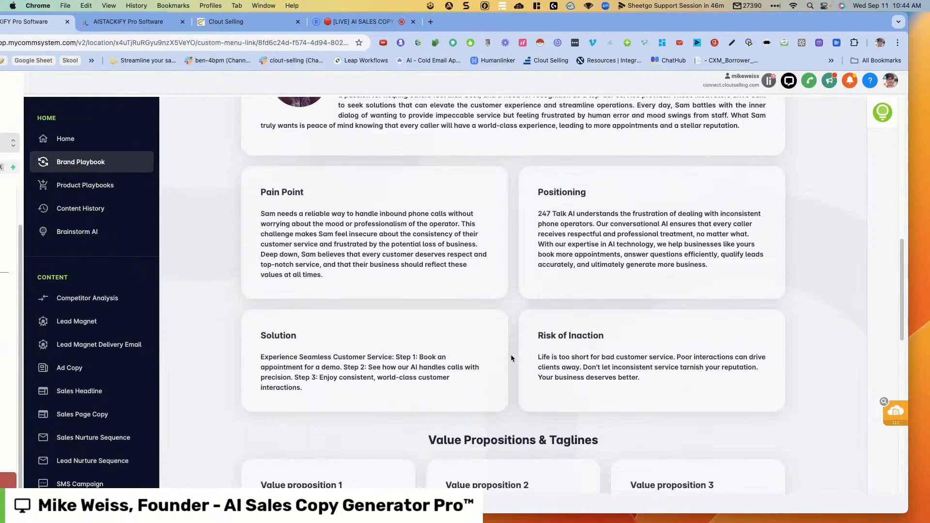
scroll(511, 358, "down", 1)
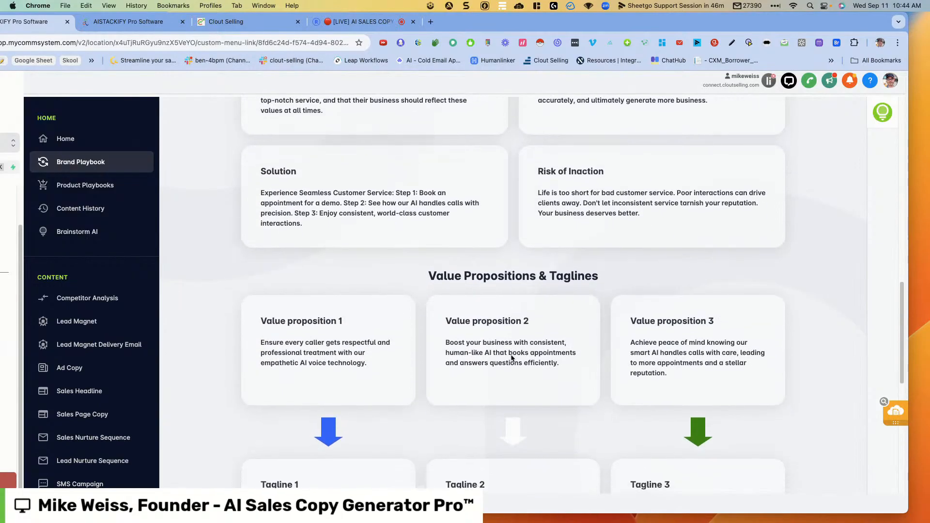
scroll(512, 358, "down", 4)
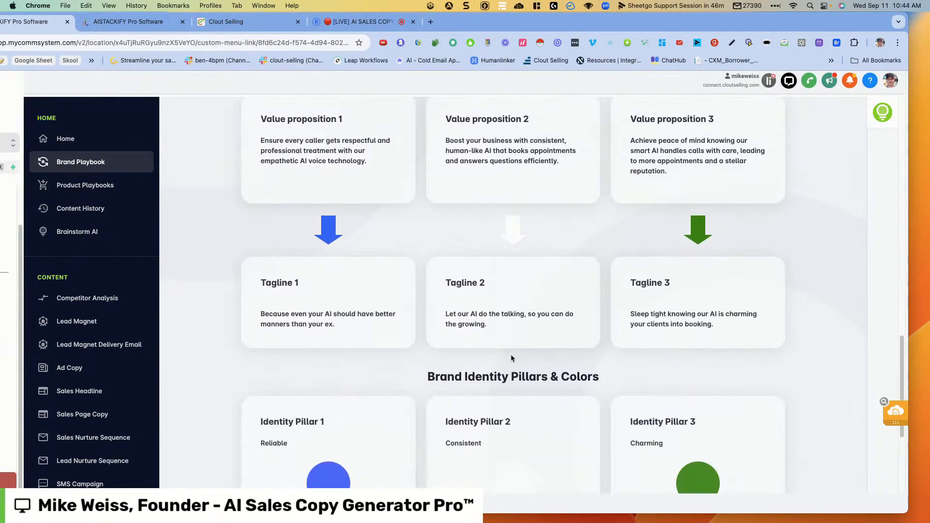
scroll(511, 358, "down", 4)
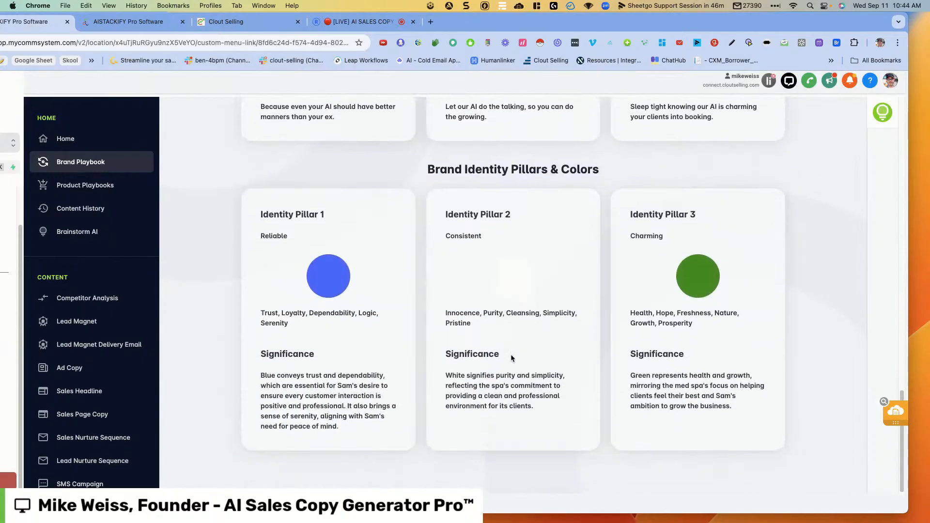
scroll(511, 357, "up", 15)
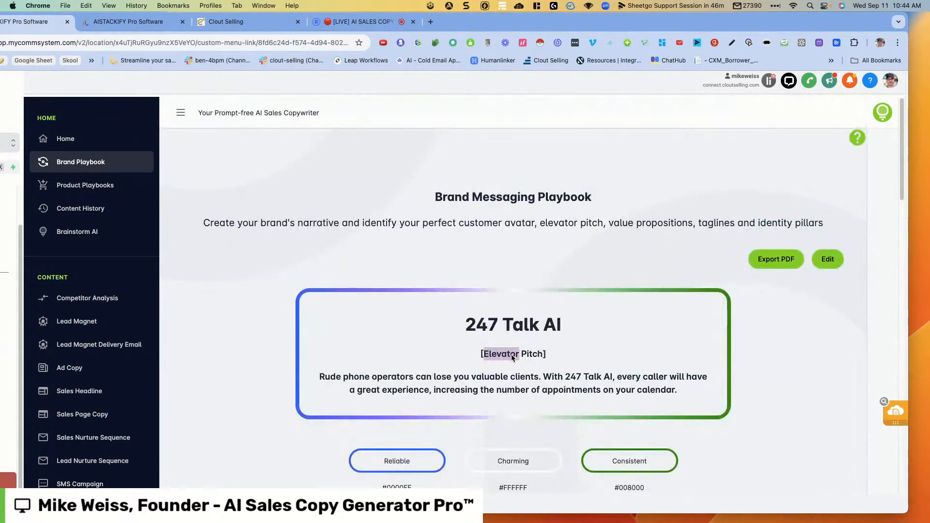
- Start a new Product Messaging Playbook in the Product Wizard
left_click(85, 187)
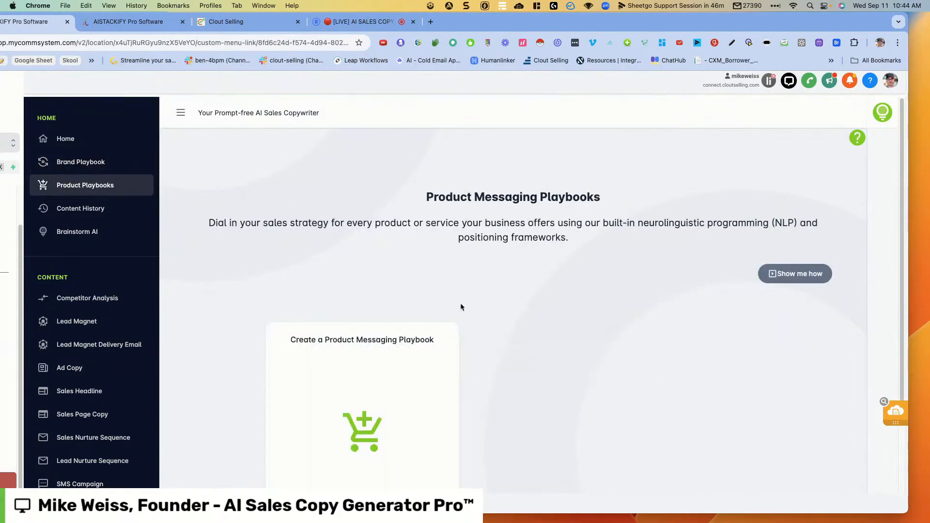
left_click(368, 427)
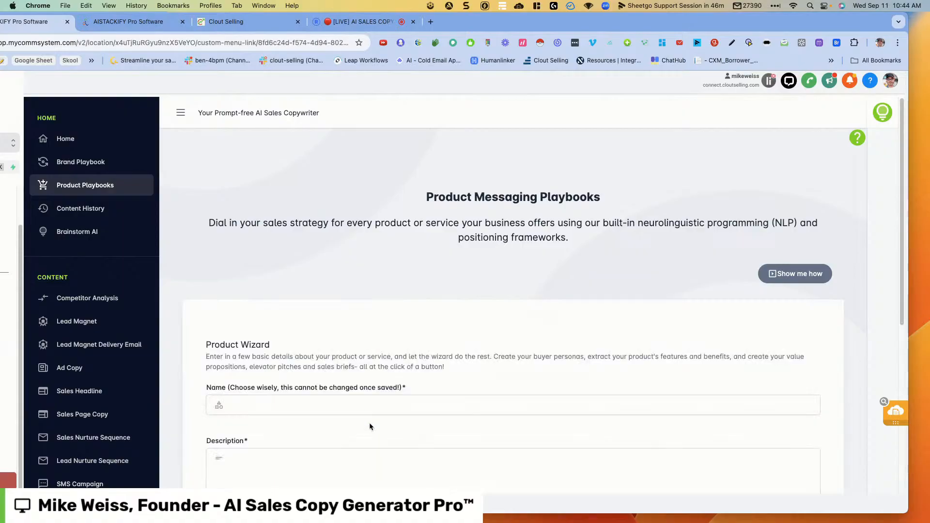
scroll(502, 322, "down", 4)
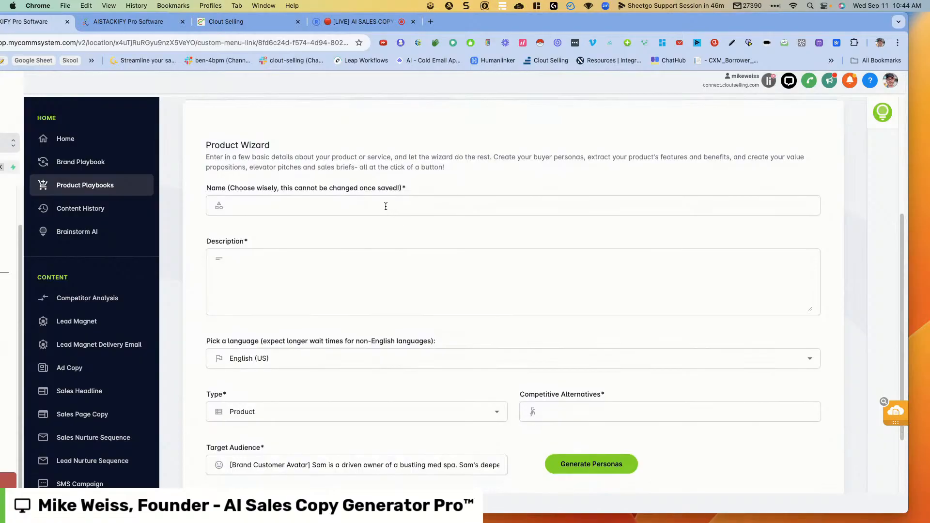
- Name the product "The Med Spa Awesome Communication System"
left_click(386, 207)
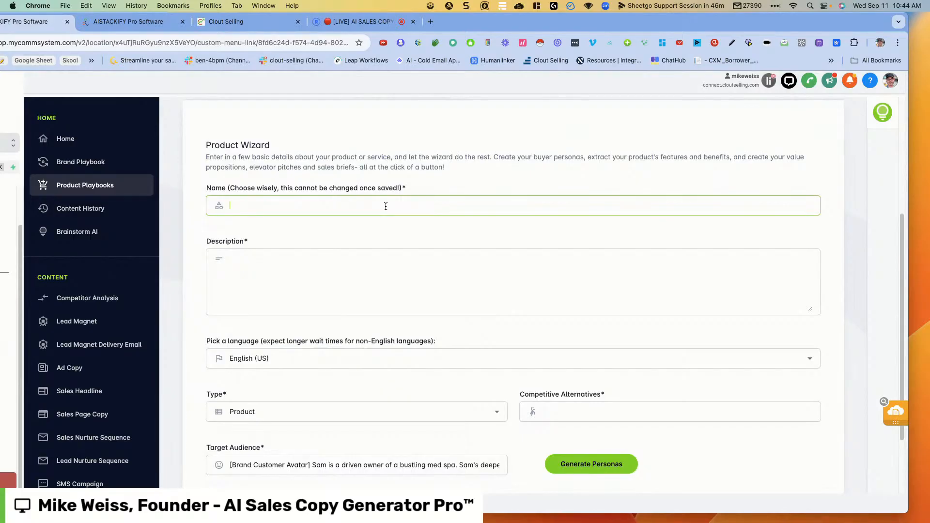
type("The")
type("Med Spa")
type(" Awes")
type("e")
type("ome Ans")
key("BackSpace")
key("BackSpace")
type("Communicatio")
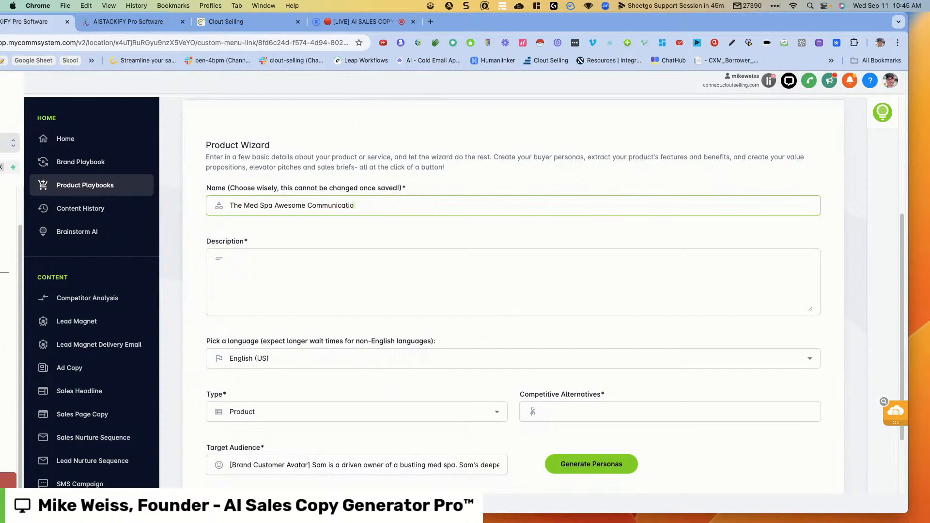
type("n System")
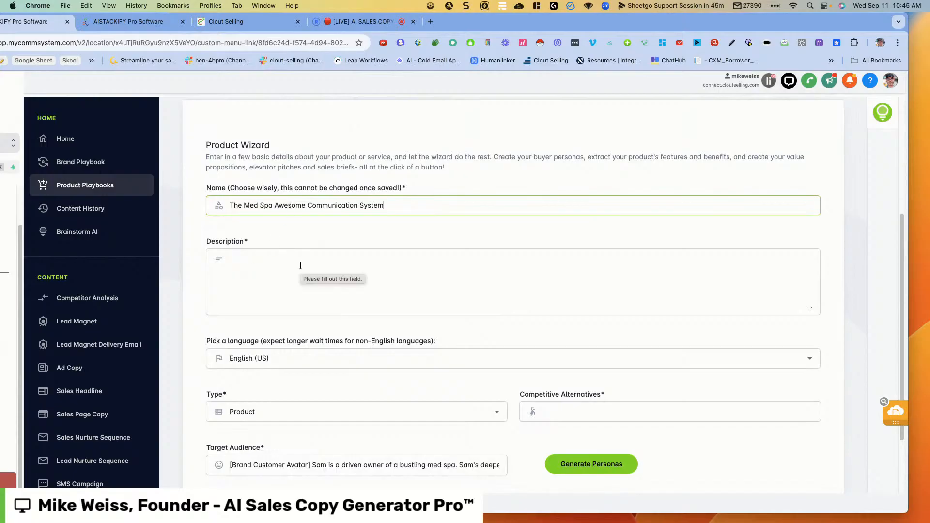
- Copy the product name into the description and extend it with "is an AI based conversational phone answering system."
triple_click(293, 204)
key("super+c")
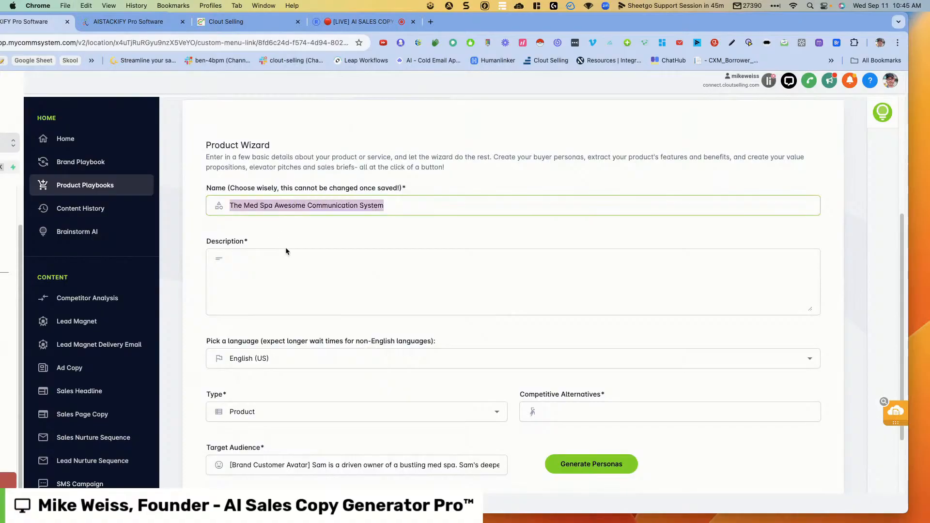
left_click(287, 262)
key("super+v")
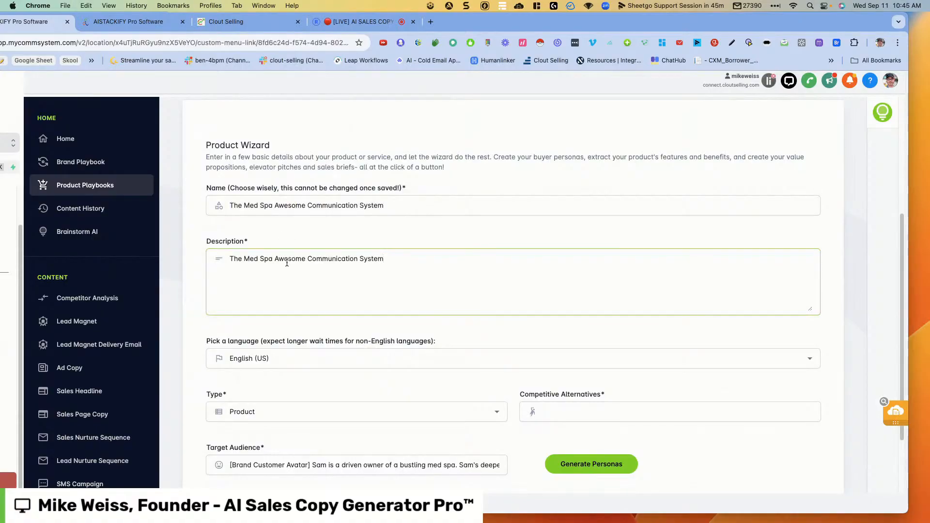
type("is an AI based conversation")
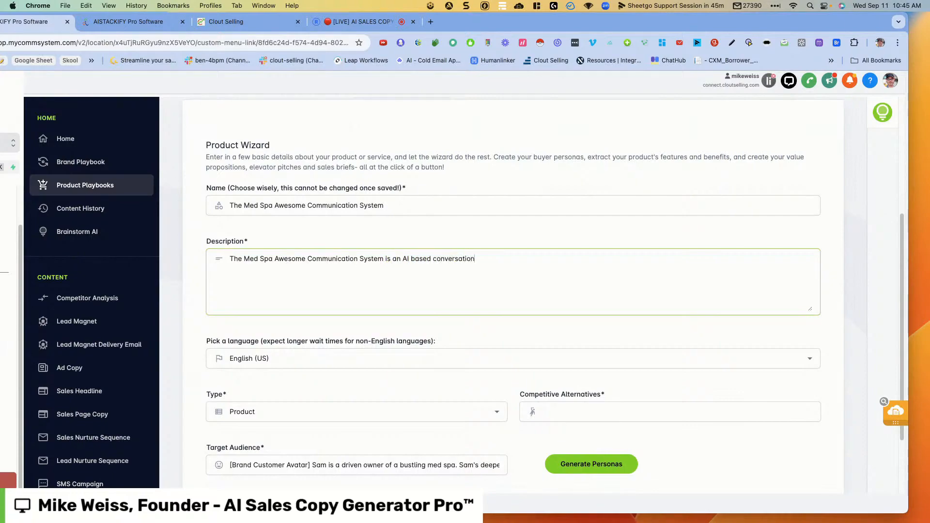
type("al phone as")
type("wering system. The")
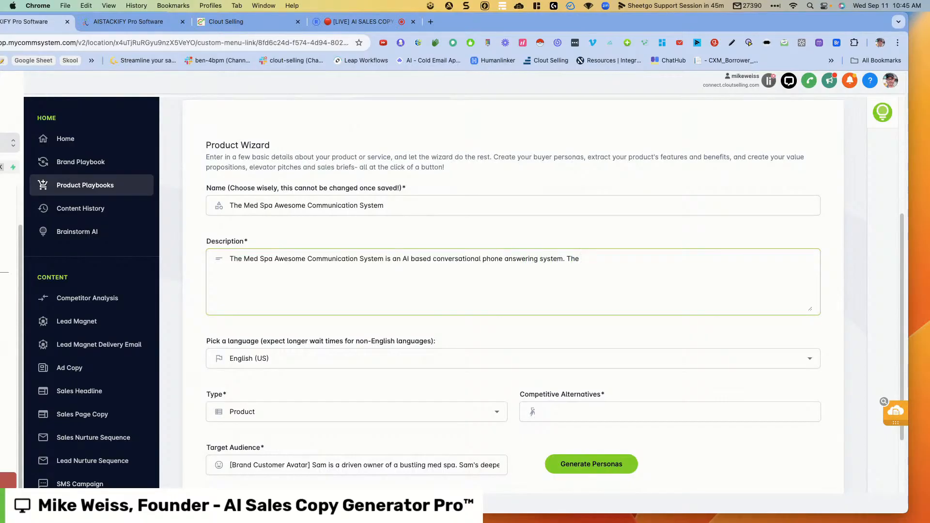
- Describe the 247 Talk AI as always on, 24, 7, always in a good mood, ultimate in terms of your knowledge base, and emotionally evolved
type(" 247 Talk")
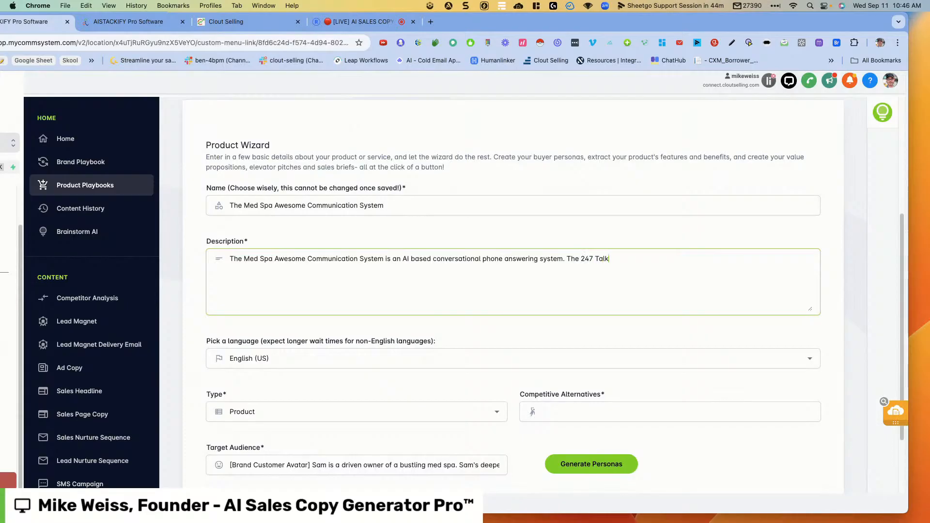
type(" Ai I is always on, 24, 7. It's always ")
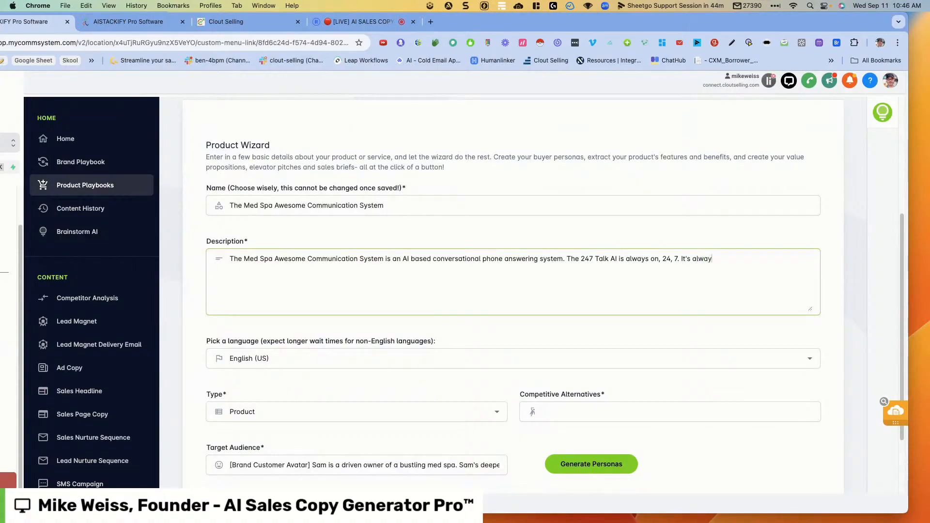
type("in a good mood. It is the ulim")
key("BackSpace")
type("timate in terms o")
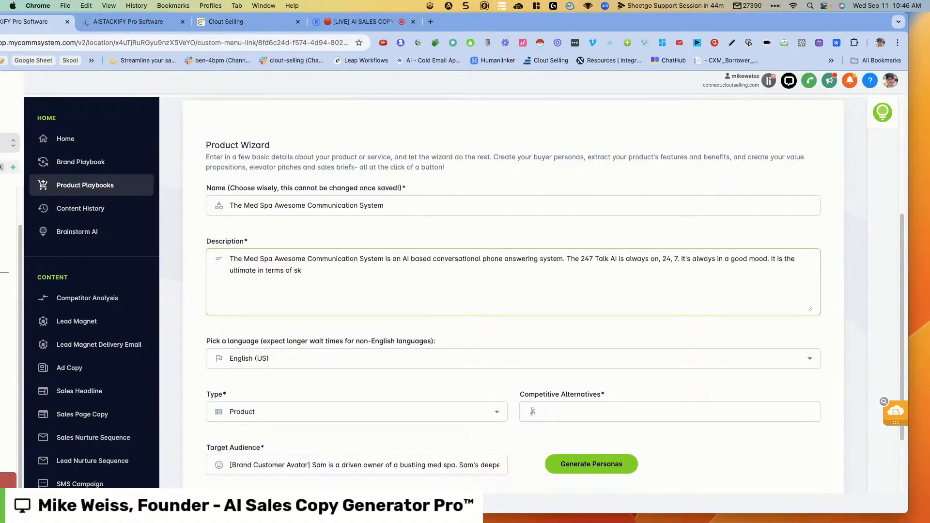
type("f your knowledge base. It is emotionally ")
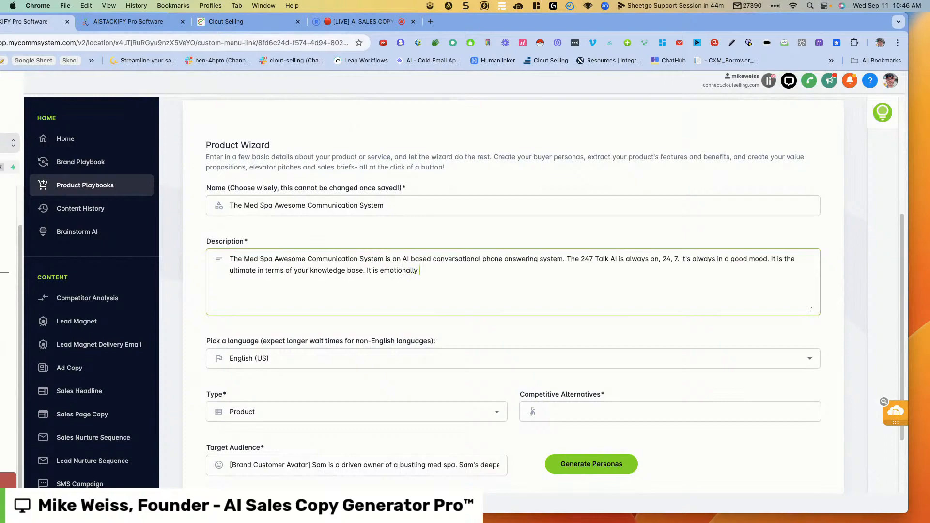
type("evolved")
- Add to the description "The system and software answers all of your inbound calls and determines in human like conversation"
type(". The syst")
type("and ")
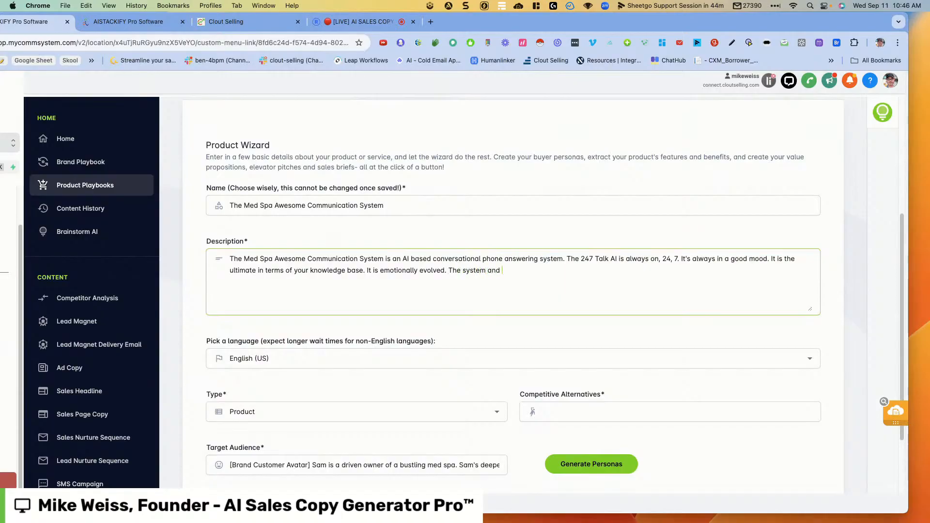
type("software answers all of your inbound cal")
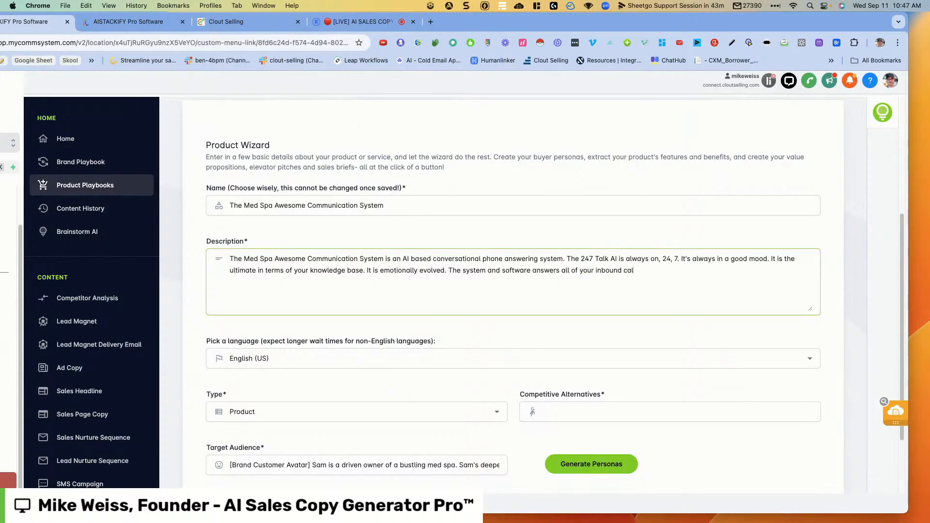
type("ls and determi")
type("nes in hum")
type("an fa")
type("ike conversatio")
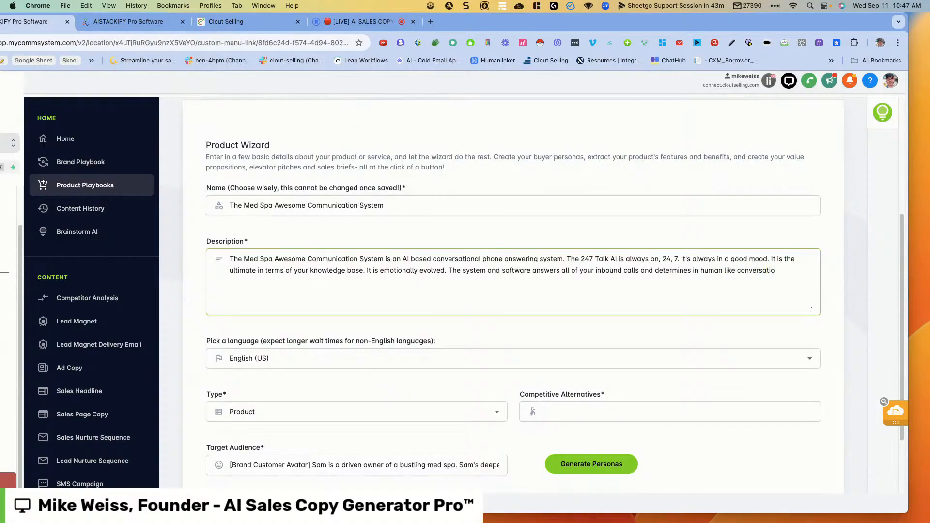
- Continue the description with "if the person calling is a client or a new prospect. At which point, the"
type("n if the ")
type("person clalling")
key("BackSpace")
key("BackSpace")
key("BackSpace")
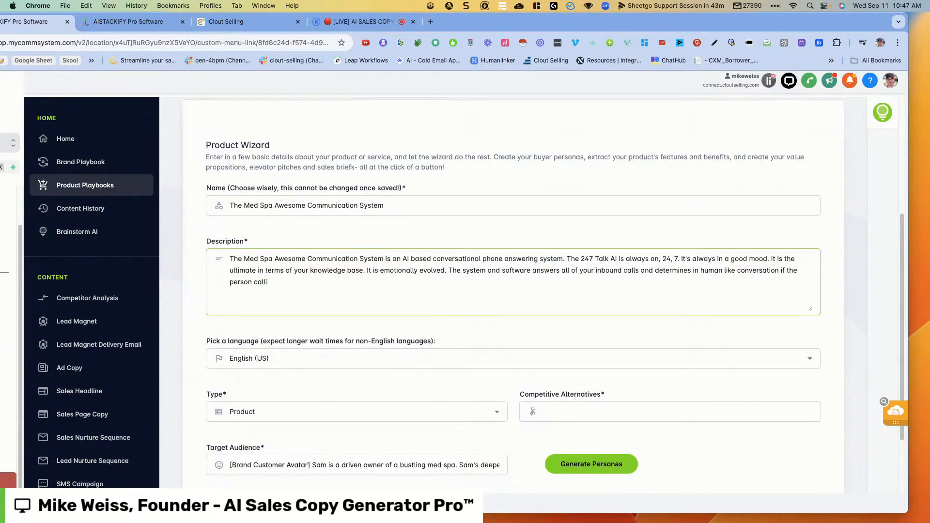
type("alling is a client")
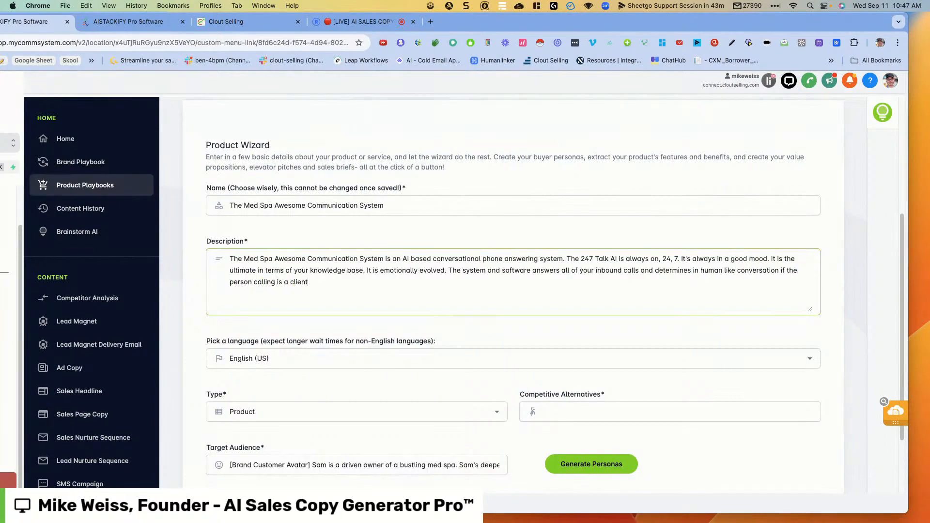
type(" or a new prospect. At which point, the")
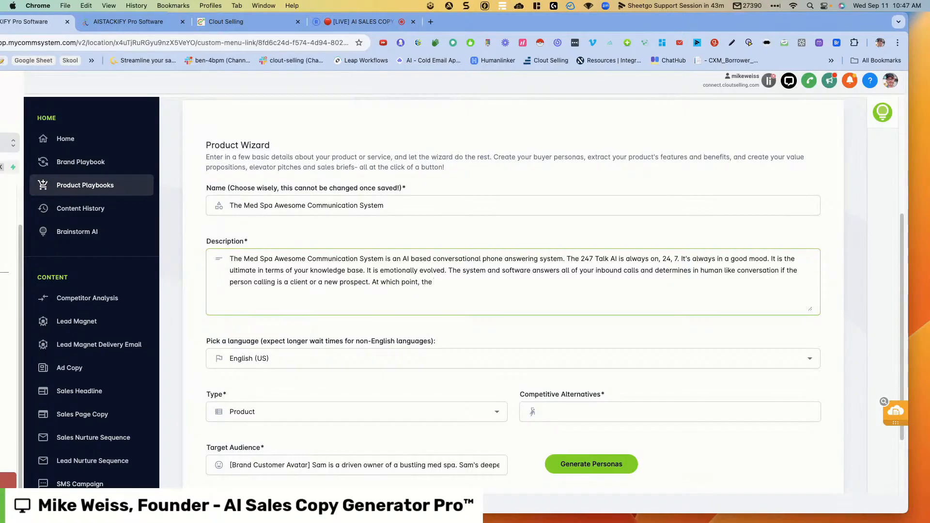
- Continue the description with "AI is trained to take each on down its own track following very specific guidlines and your knowledge base."
type(" AI is trained to take we")
key("BackSpace")
key("BackSpace")
type("each on down")
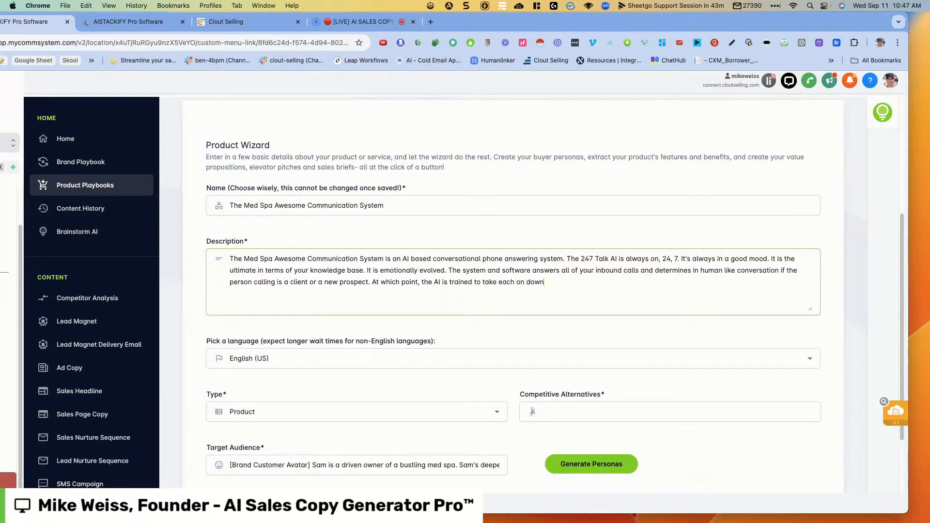
type(" its own track following very spe")
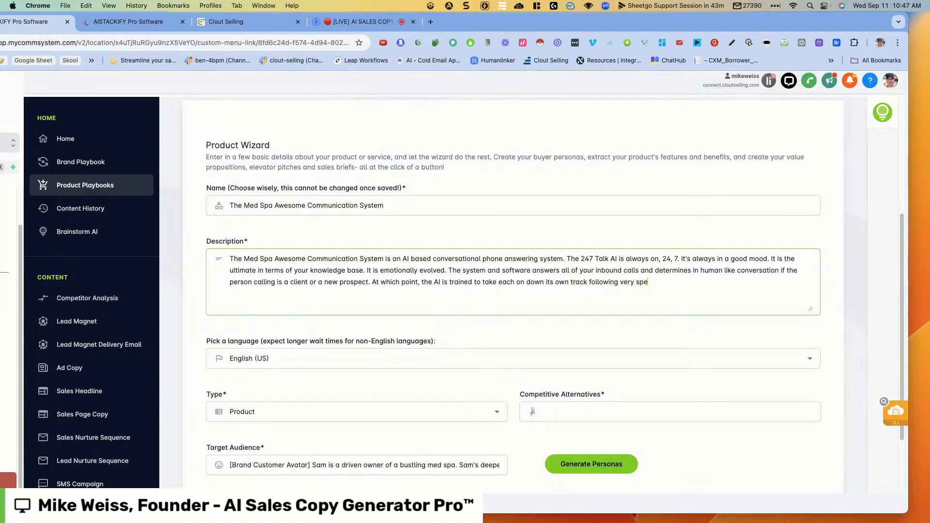
type("cific guidlines and your know")
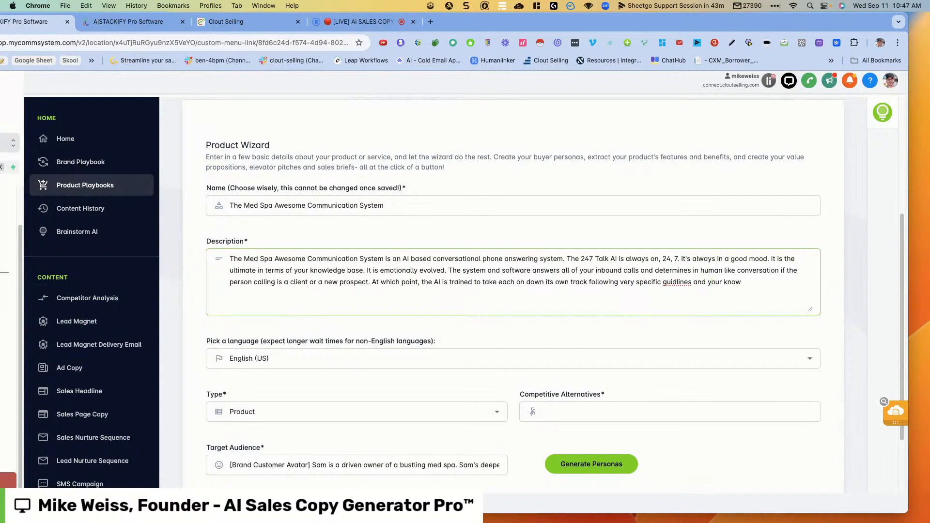
type("ledge base.")
- Correct the misspelled word "guidlines" in the description to "guidelines"
right_click(676, 282)
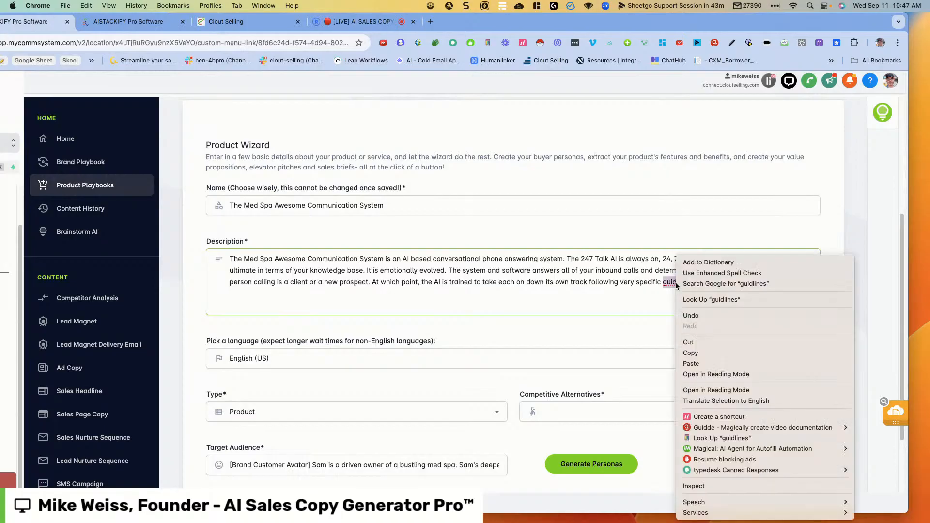
key("Escape")
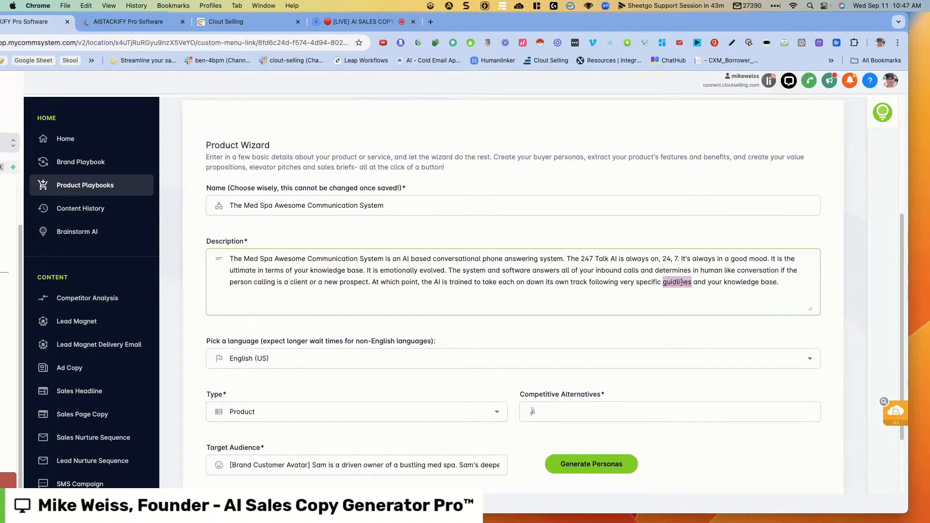
left_click(679, 284)
type("e")
left_click(789, 282)
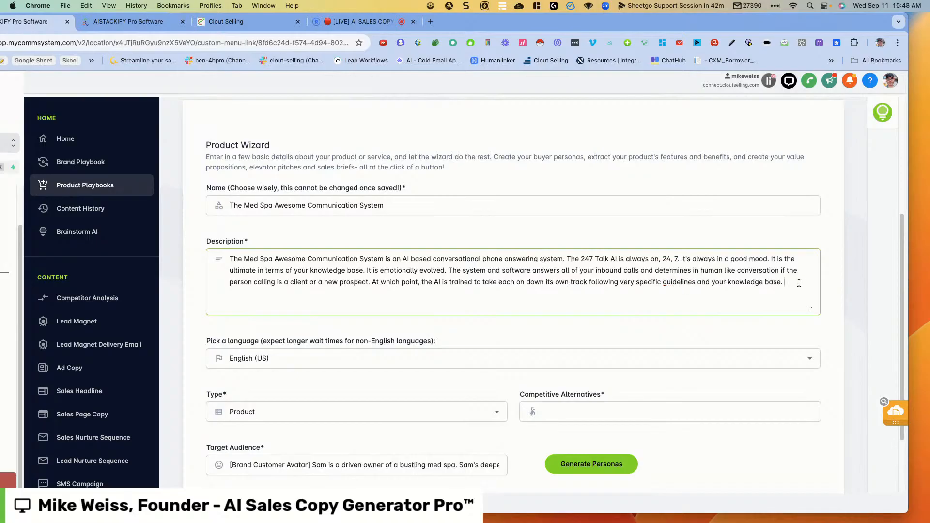
- Add to the description "The outcome for the caller is world class customer service and immediate and impactful answers to their questions."
type("The outcome fo")
type("r the call")
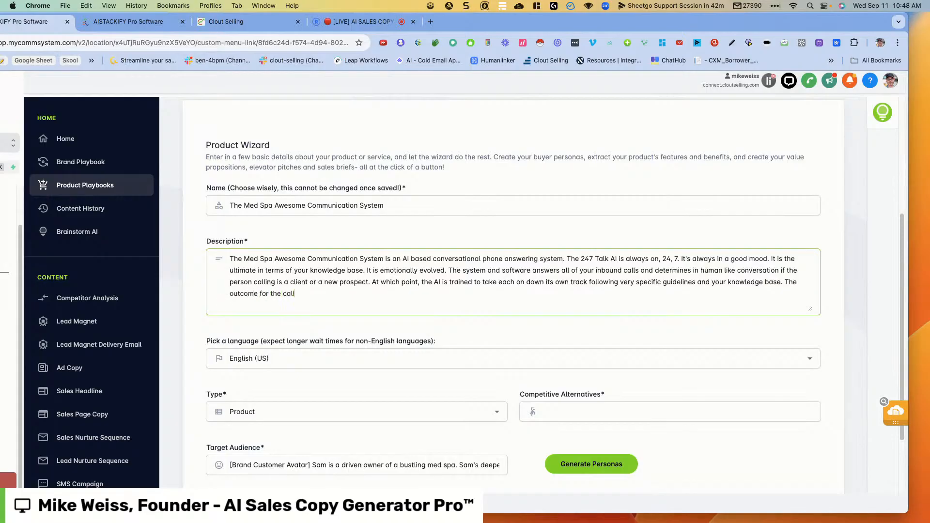
type("er is world class customer servic")
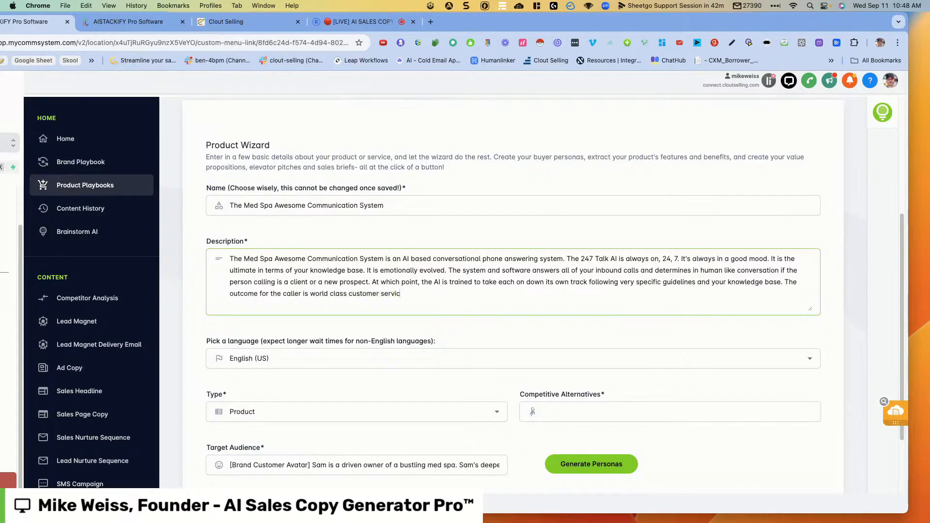
type("e and immediate and impac")
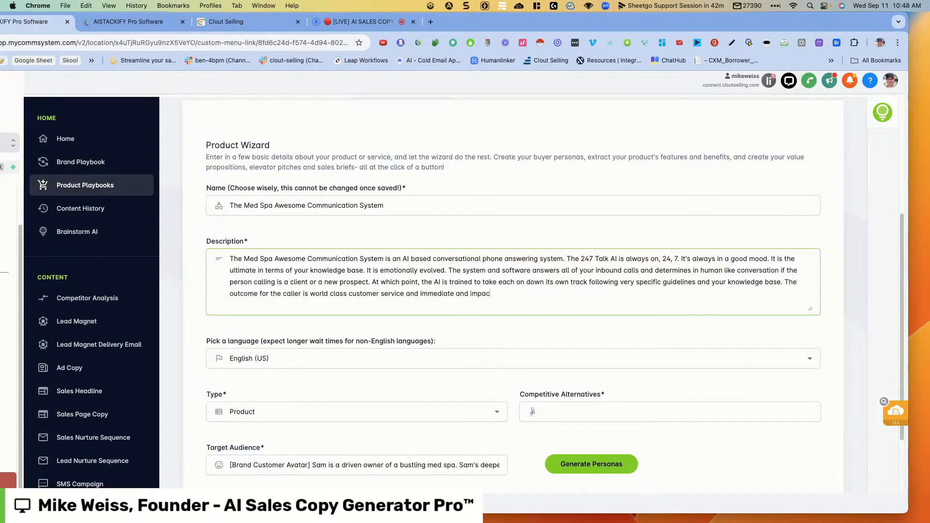
type("tful answers to their questions. ")
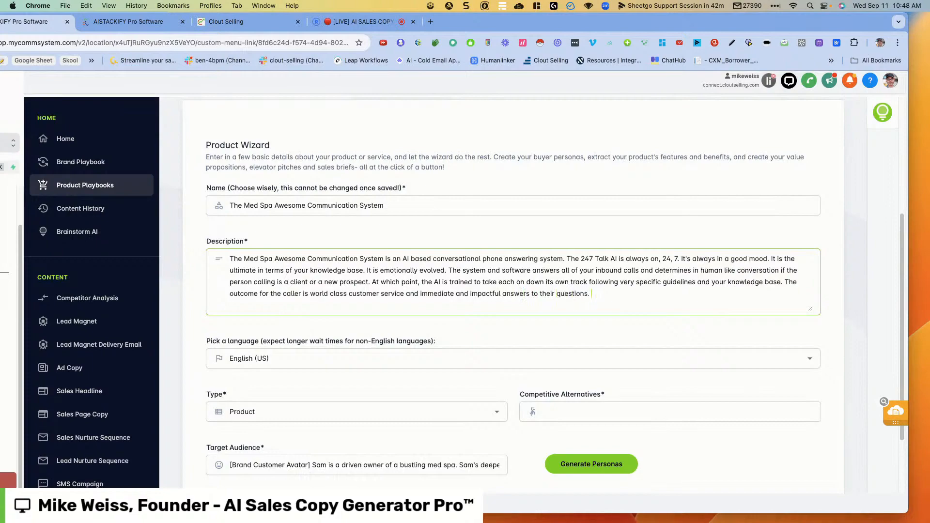
- Add to the description "The outcome for the medspa is great customer service, upsells or crosssells and appointments booked for existing clients"
type("The outcome for the medspa is ")
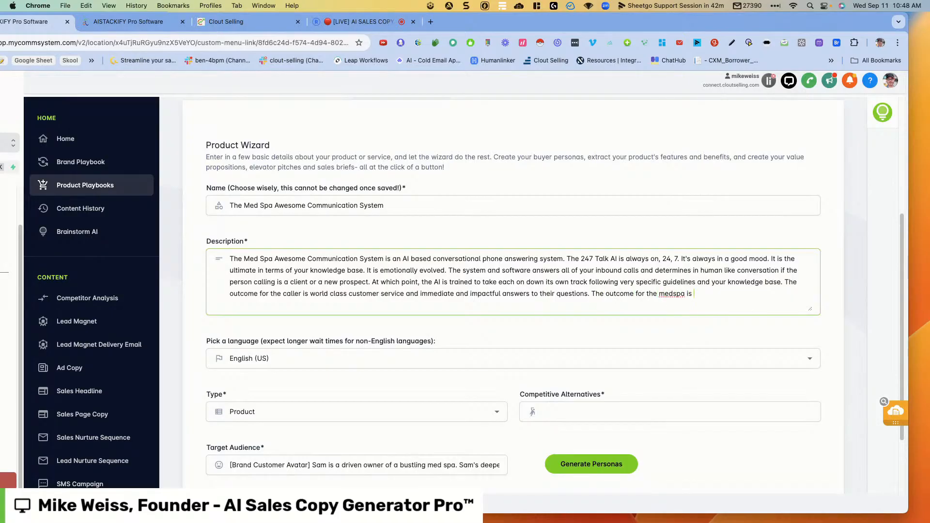
type("great customer service, upsells or c")
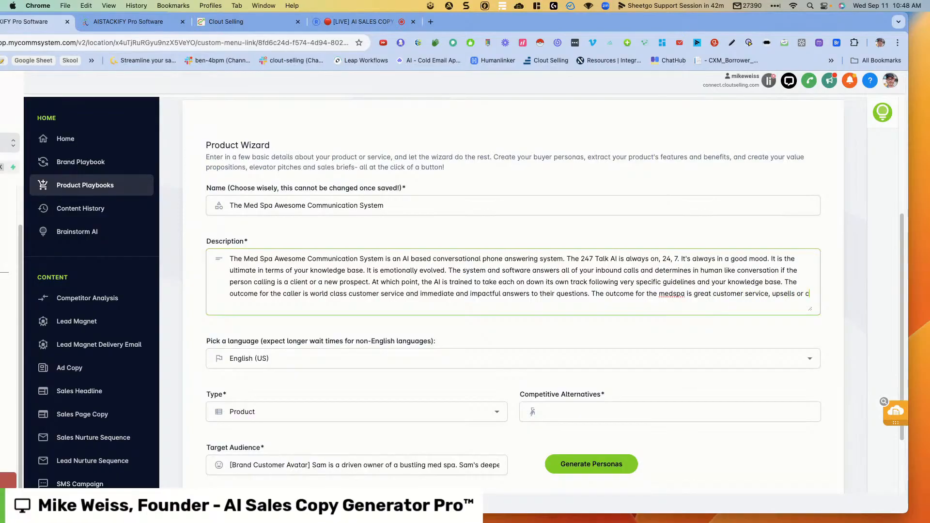
type("ross")
type("sells and ")
type("apo")
type("pointment")
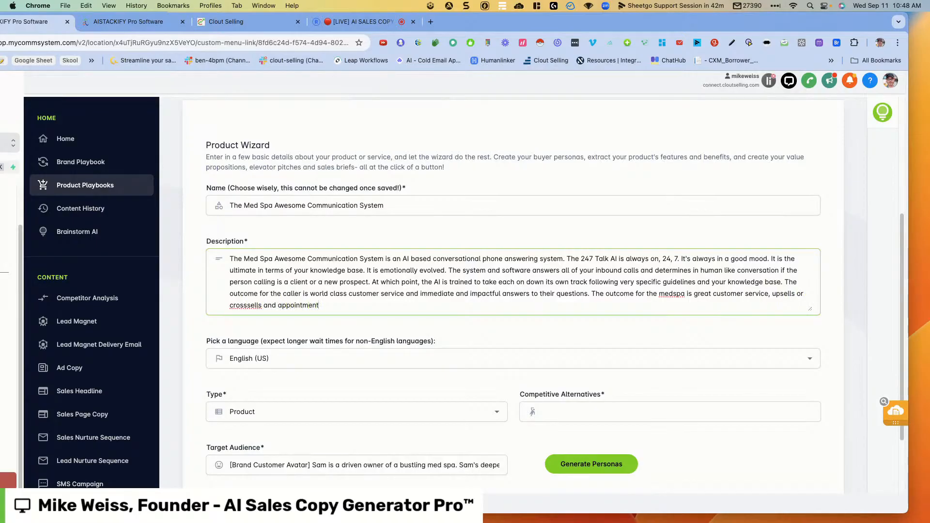
type("s booked for existing clients")
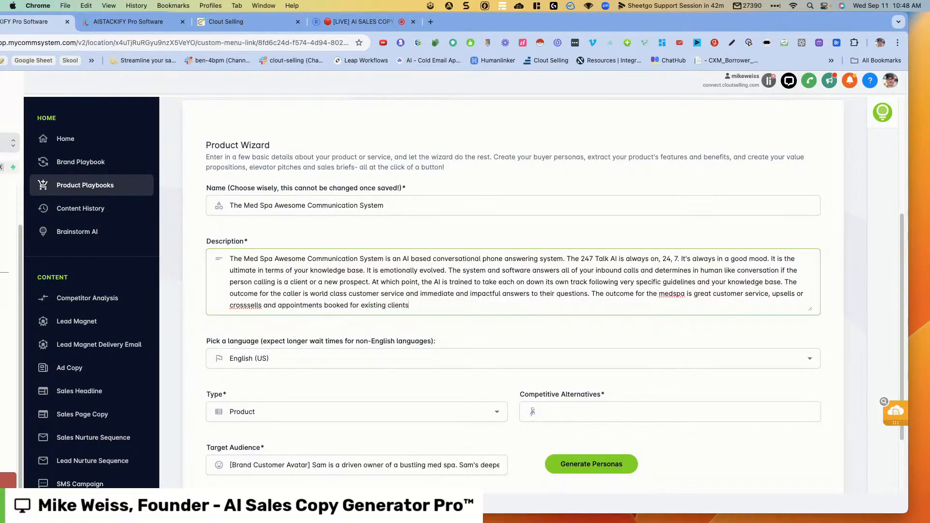
- End the description with "and for new clients, an exchange of knowledge and then appointments booked." and split "crosssells" into "cross sells"
type(" and for new clients, and")
key("BackSpace")
type("exchange of kn")
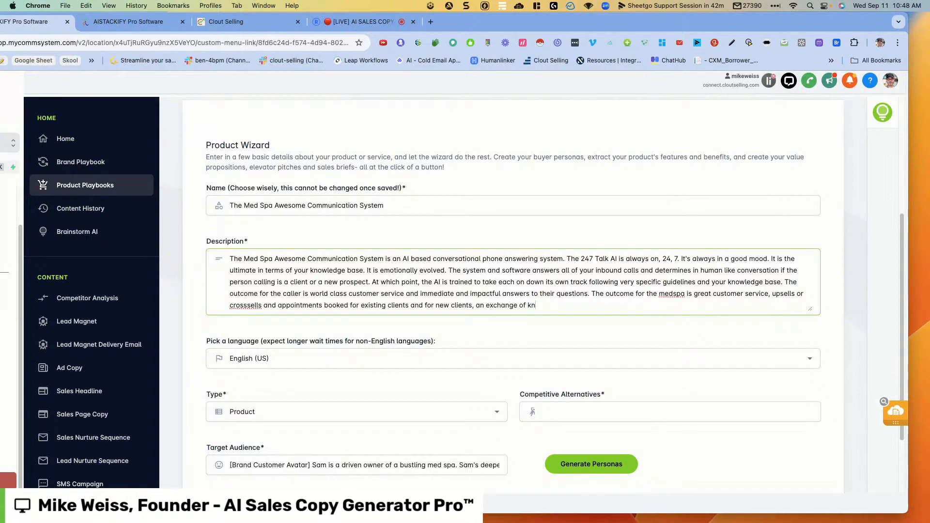
type("owledge and then appo")
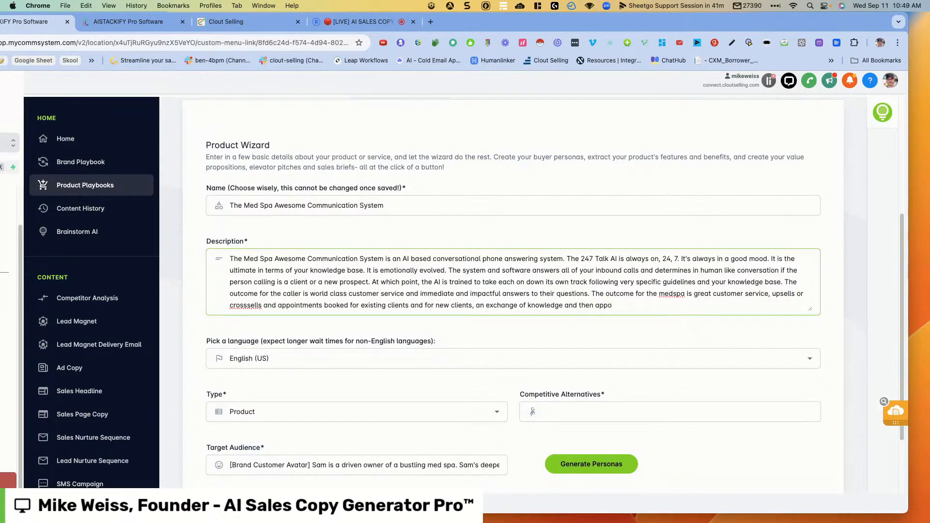
type("intments booked.")
left_click(246, 305)
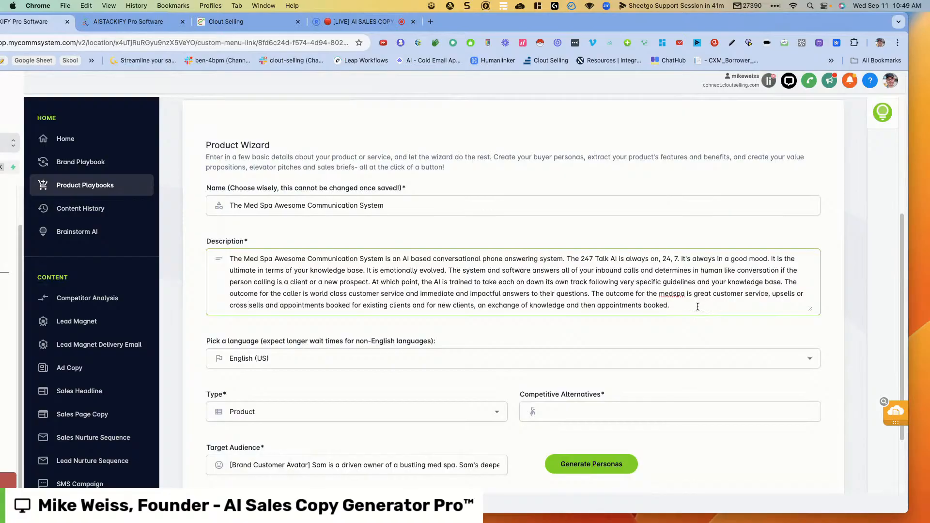
- Select the whole product description text
left_click_drag(687, 306, 297, 250)
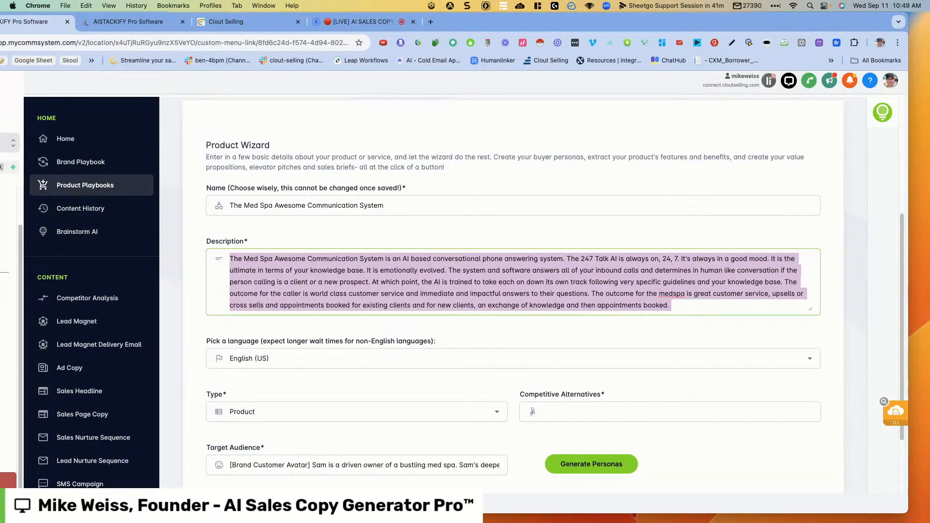
key("super+Tab")
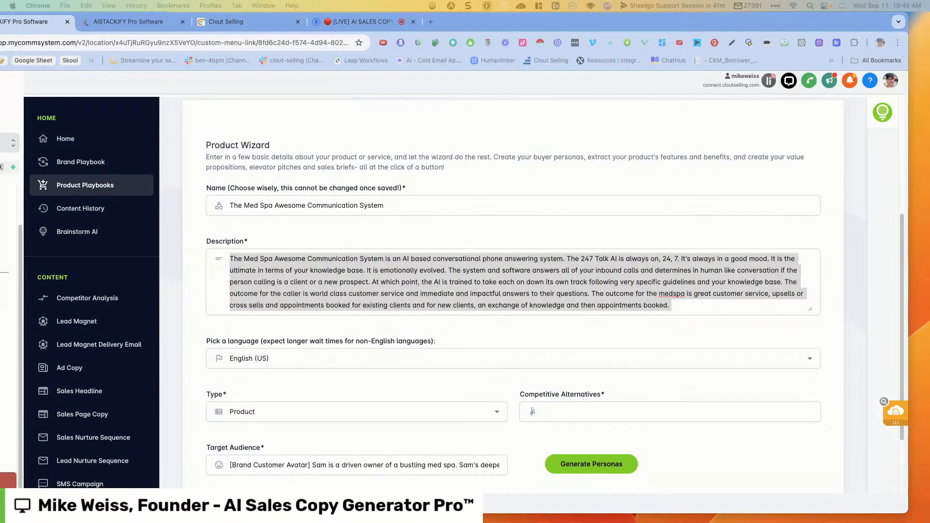
key("super+Tab")
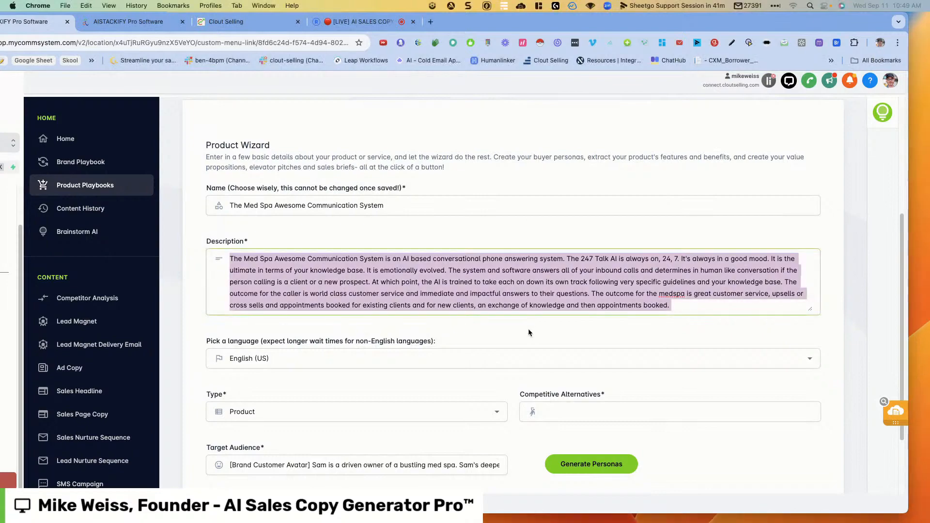
- Set the offering's type to Service
scroll(529, 330, "down", 1)
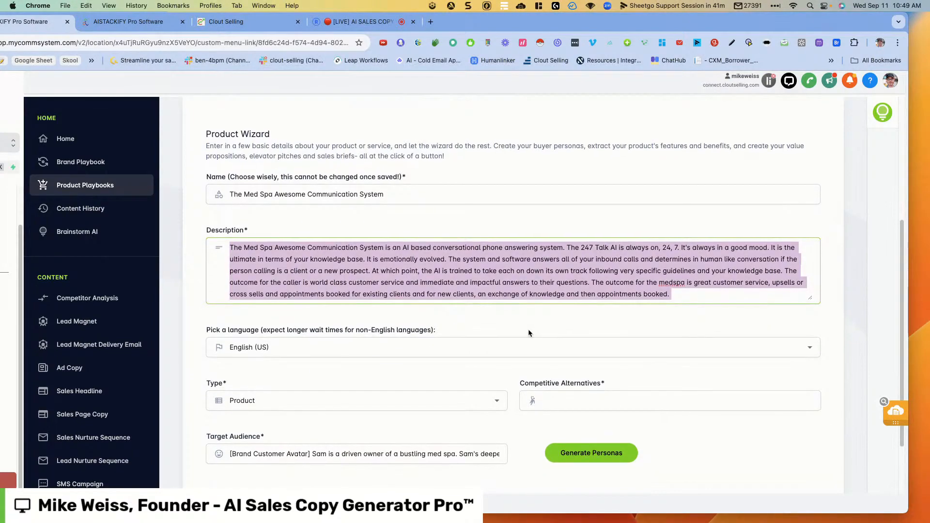
left_click(465, 401)
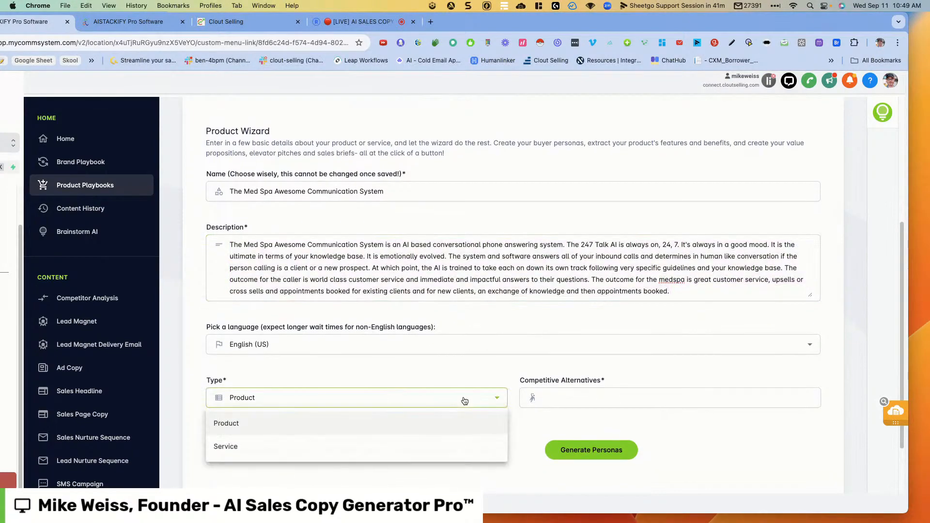
left_click(409, 451)
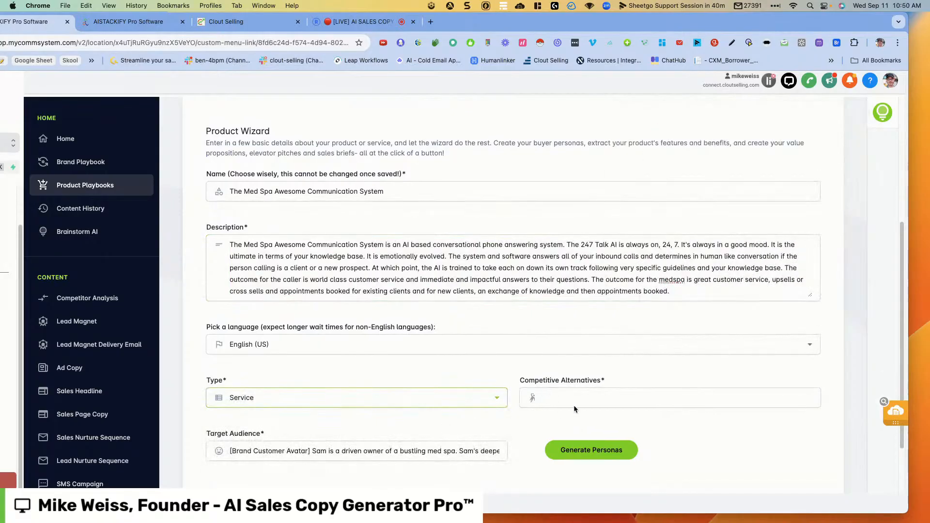
- Enter "a human answering the phone, a outsourced phone answering system" as the competitive alternatives
left_click(578, 401)
scroll(580, 395, "down", 2)
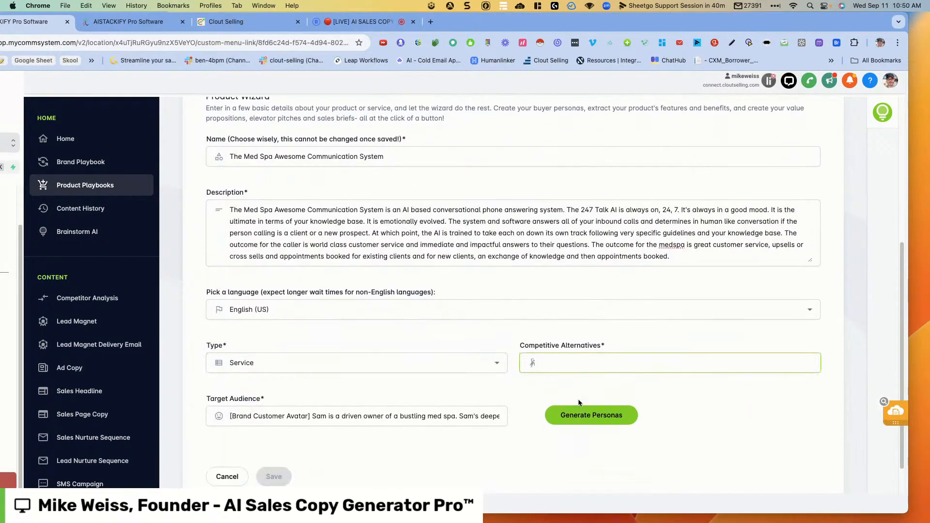
scroll(580, 387, "down", 2)
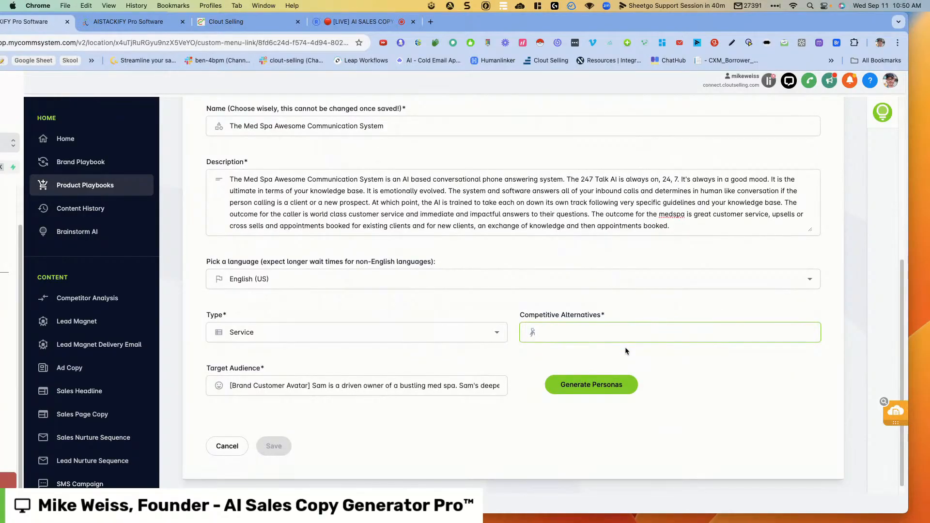
type("a human a")
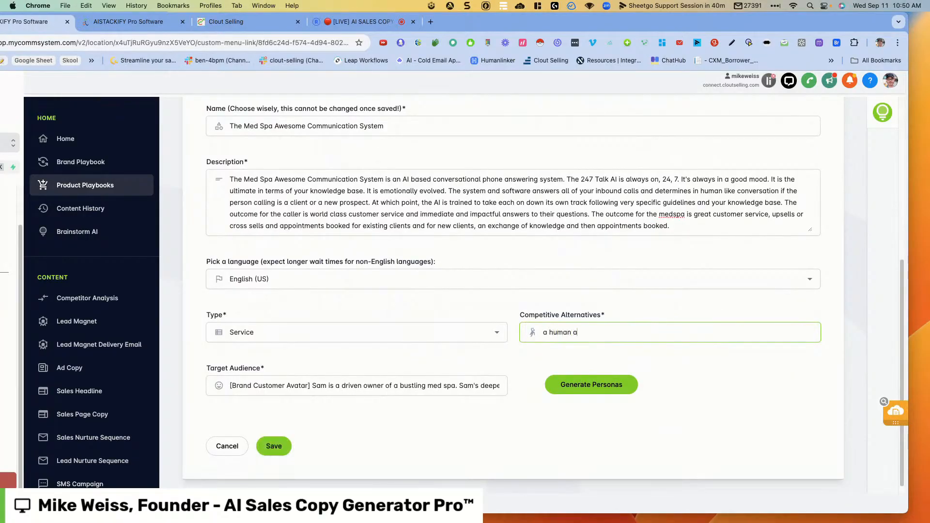
type("nswe")
type("e poh")
key("BackSpace")
key("BackSpace")
type("hone, a ")
type("p")
key("BackSpace")
type("outsr")
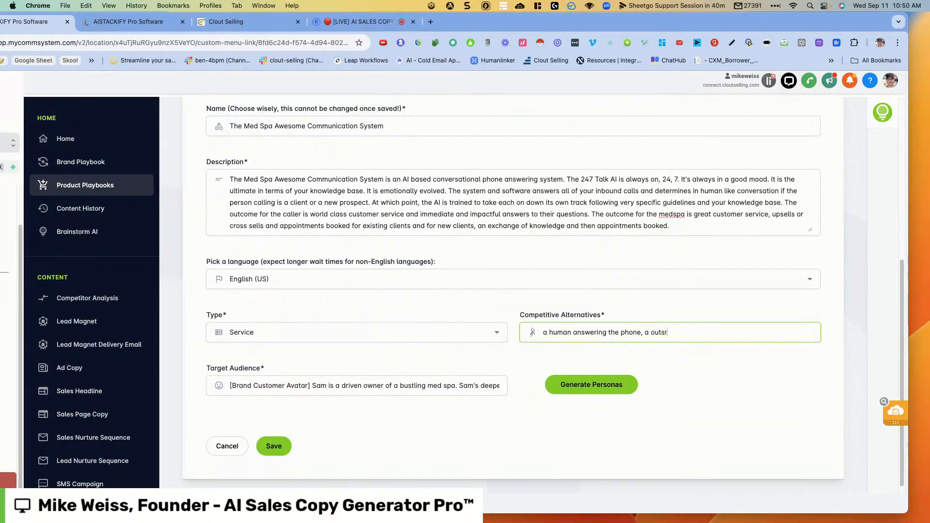
key("BackSpace")
type("ourced phone answering system")
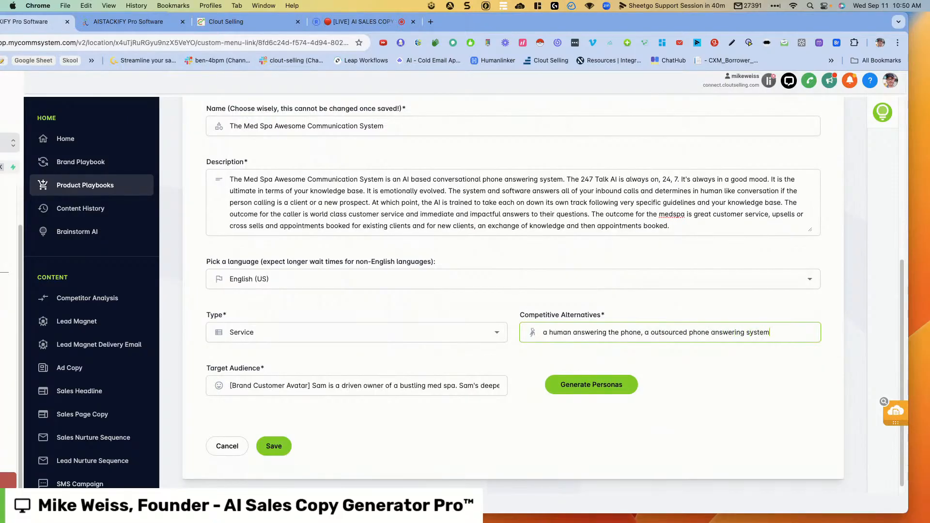
type(", an a")
key("BackSpace")
key("BackSpace")
- Generate buyer personas for the brand customer avatar target audience and review the persona description
mouse_move(391, 386)
left_click(278, 451)
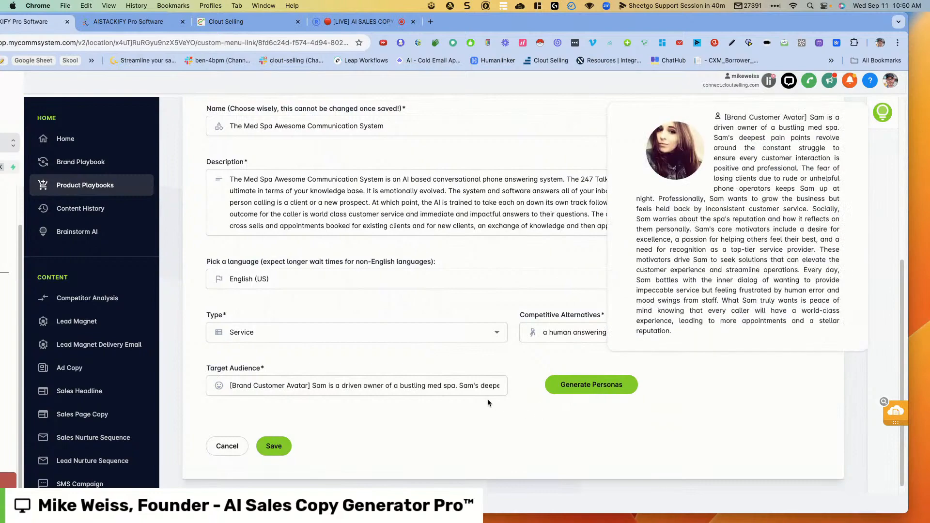
mouse_move(231, 386)
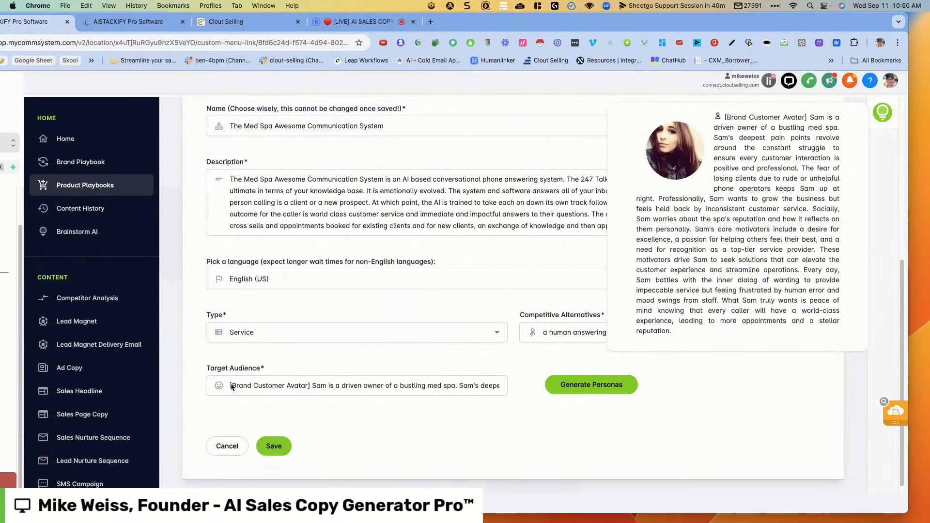
left_click(594, 386)
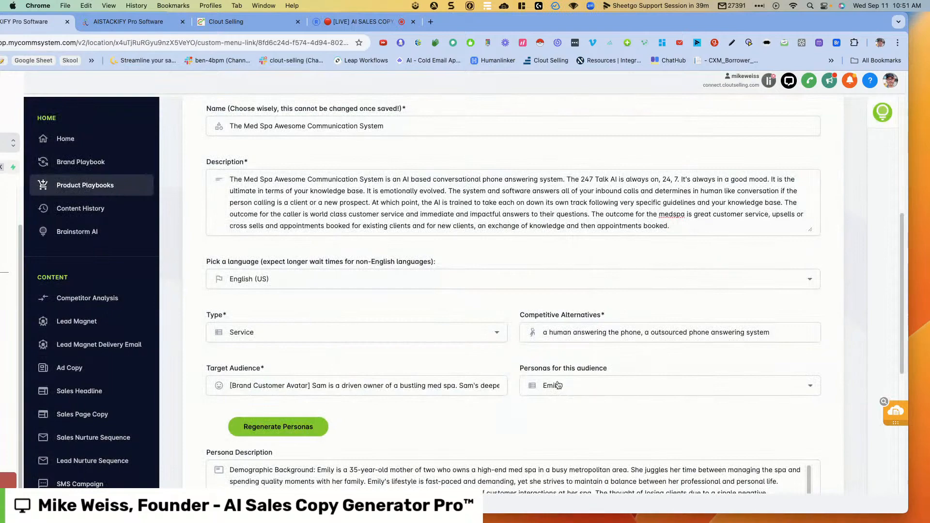
scroll(473, 342, "down", 2)
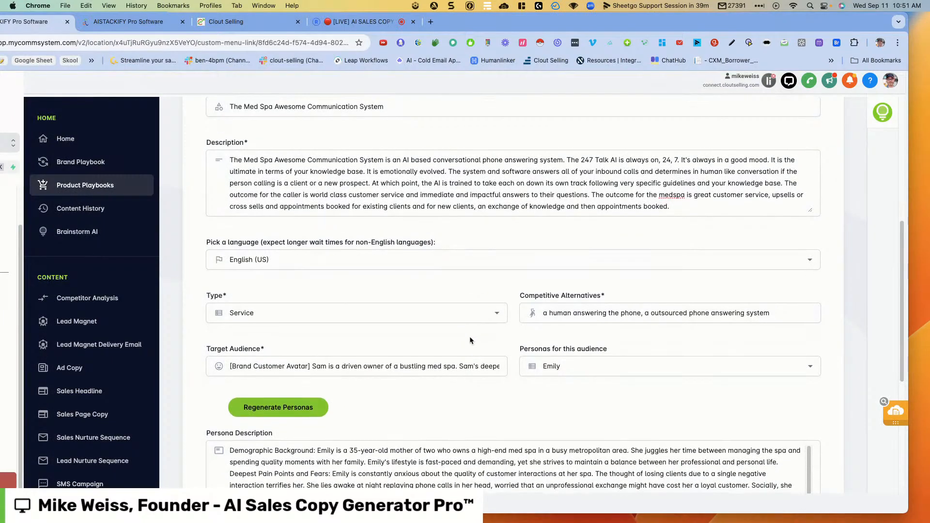
scroll(466, 335, "down", 5)
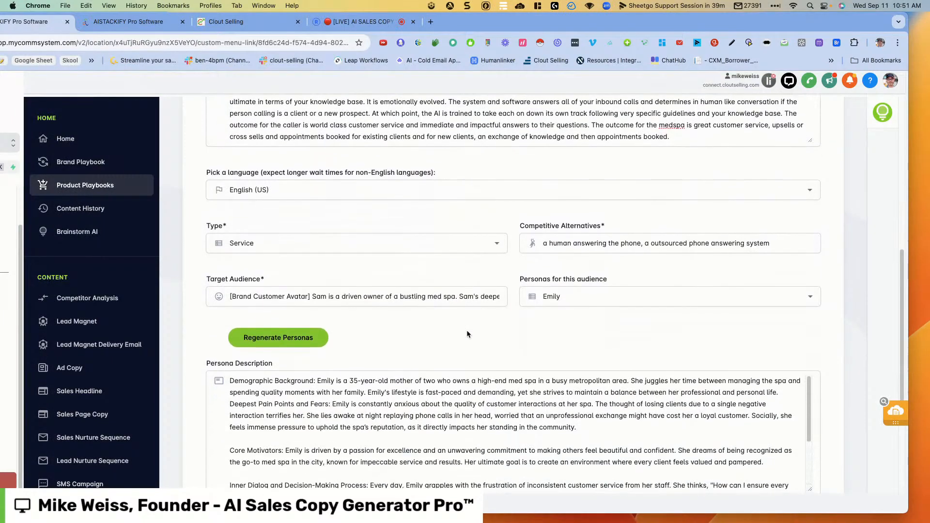
scroll(466, 327, "down", 7)
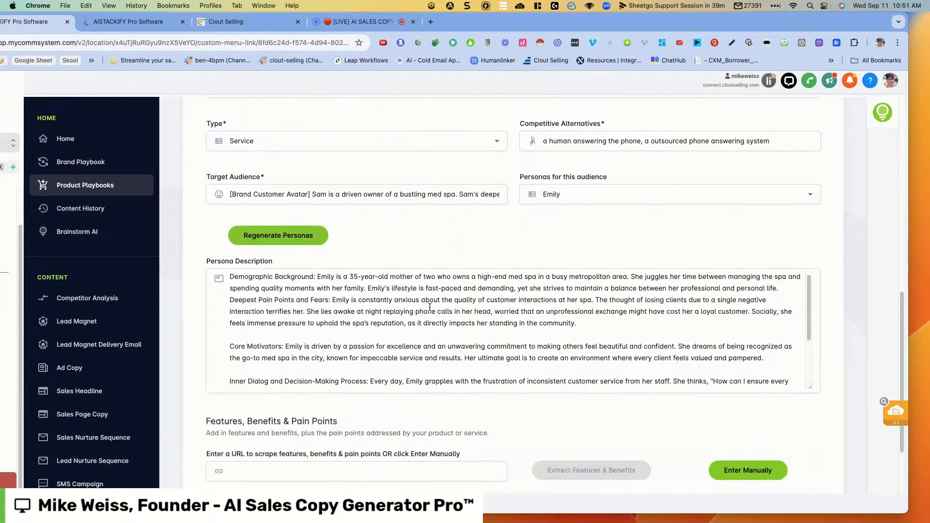
scroll(430, 308, "up", 1)
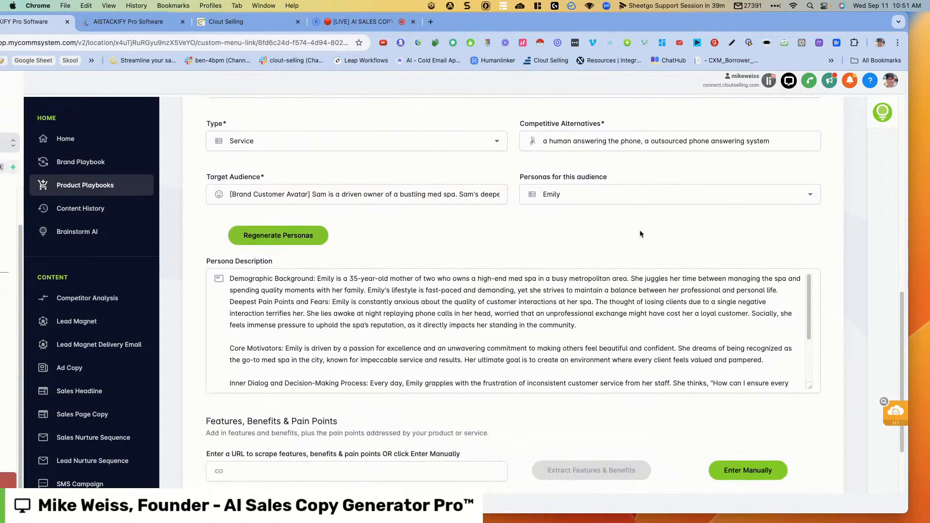
- Read the persona description through to its engagement strategies, and look over the Features, Benefits & Pain Points section
scroll(638, 225, "down", 1)
scroll(635, 219, "down", 2)
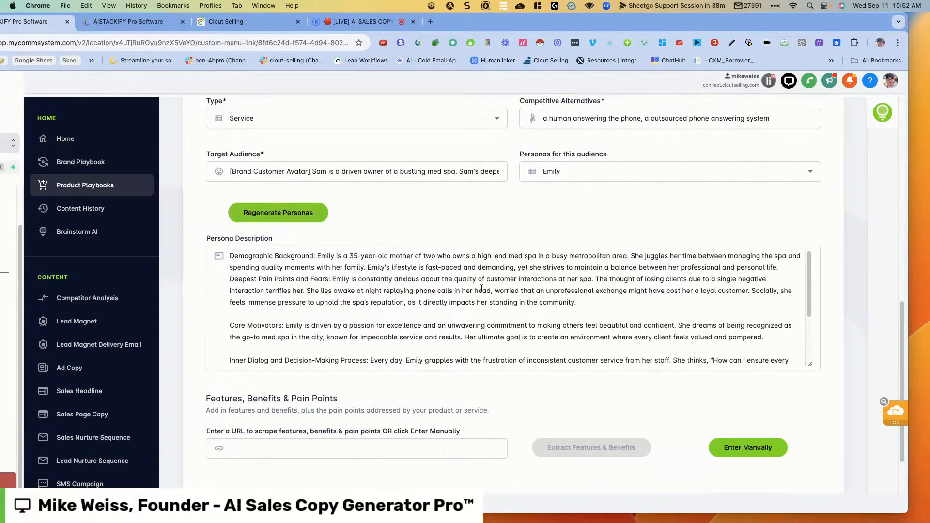
scroll(482, 288, "down", 1)
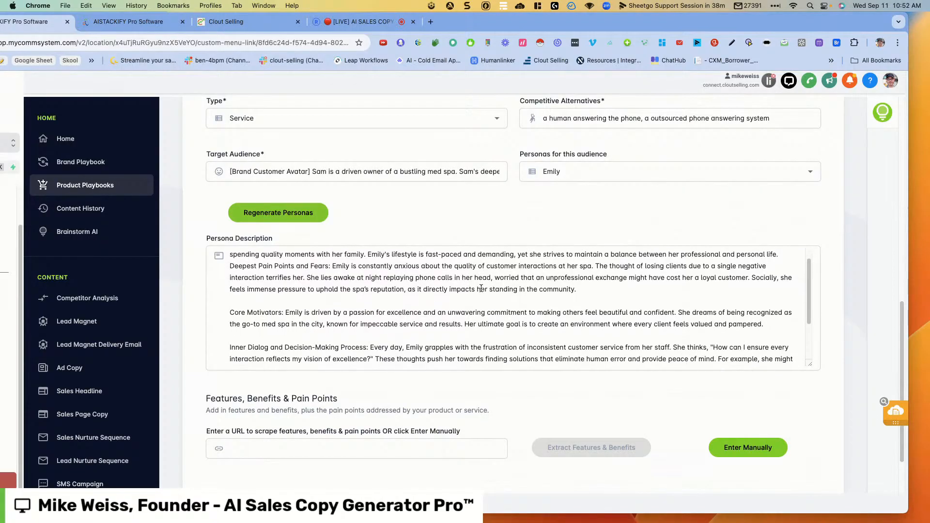
scroll(481, 289, "down", 2)
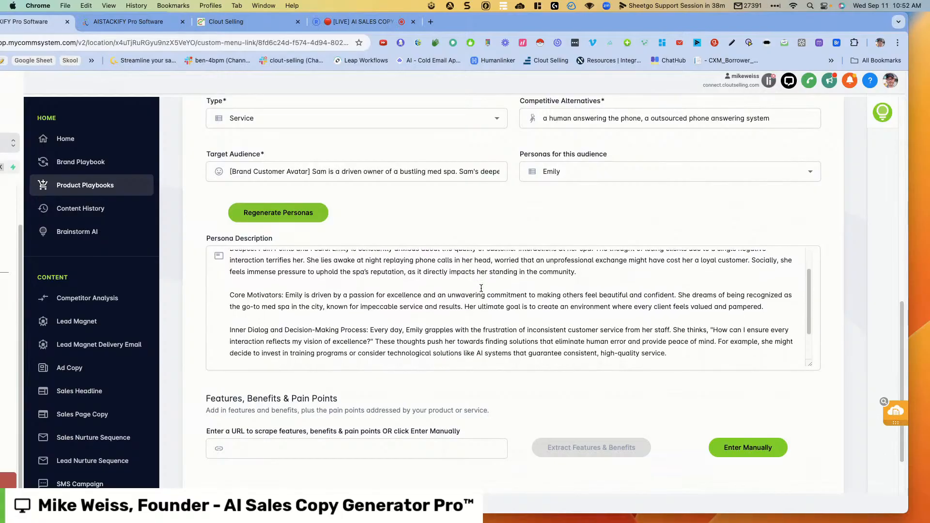
scroll(481, 288, "down", 1)
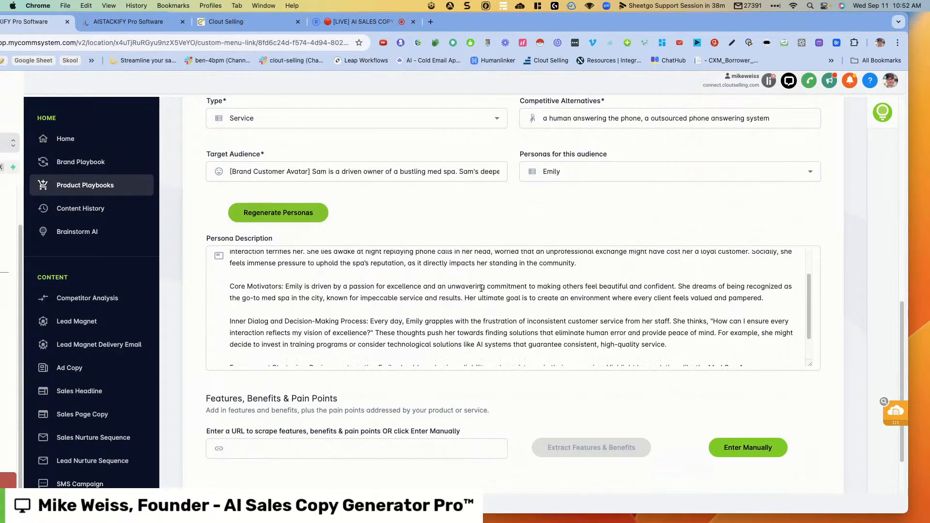
scroll(481, 289, "down", 1)
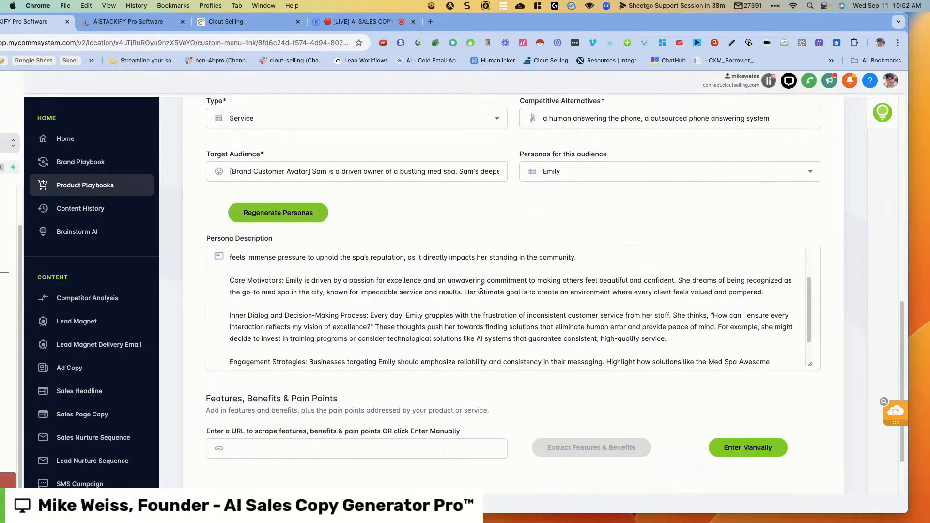
scroll(480, 288, "down", 1)
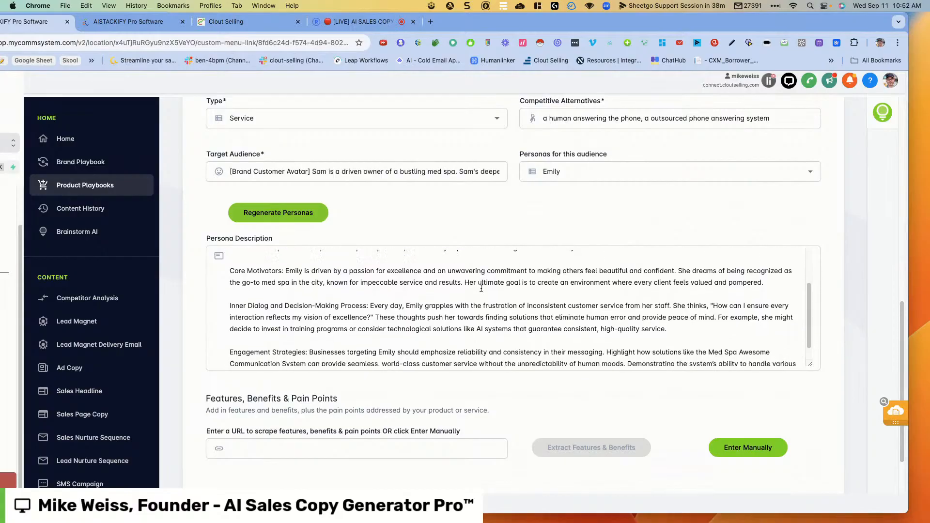
scroll(481, 289, "down", 1)
scroll(481, 288, "down", 1)
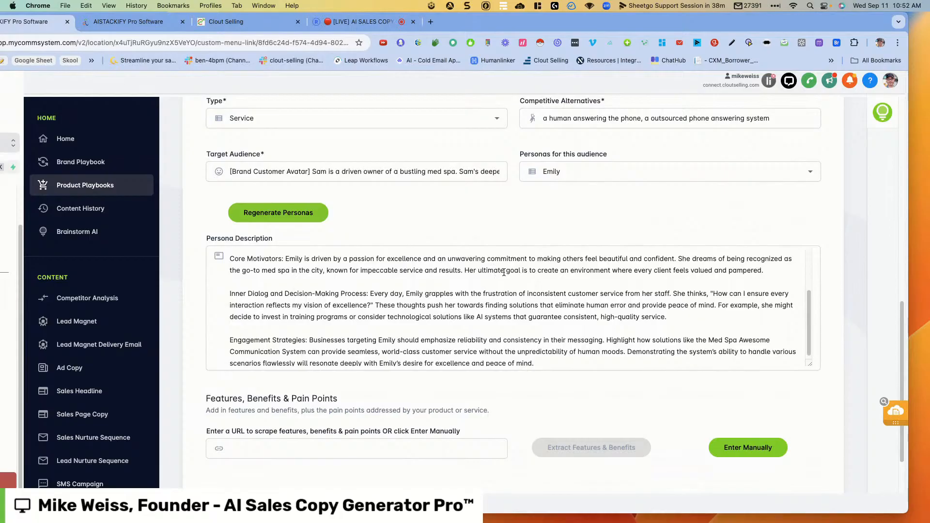
scroll(503, 273, "down", 1)
scroll(504, 272, "down", 1)
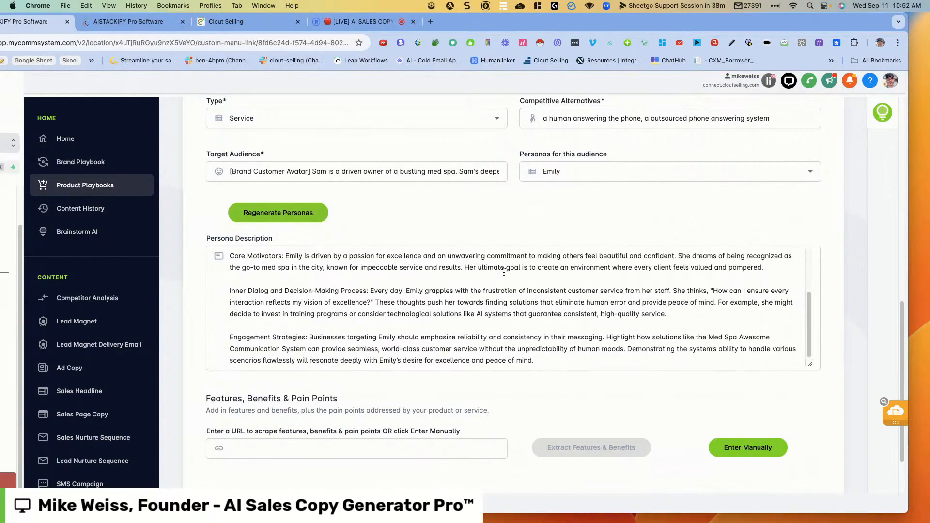
scroll(504, 273, "down", 3)
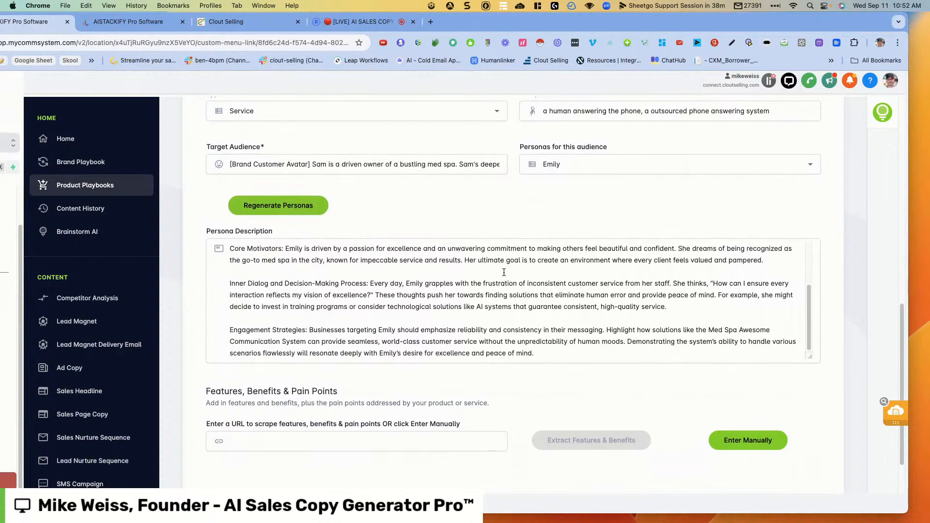
scroll(503, 273, "down", 3)
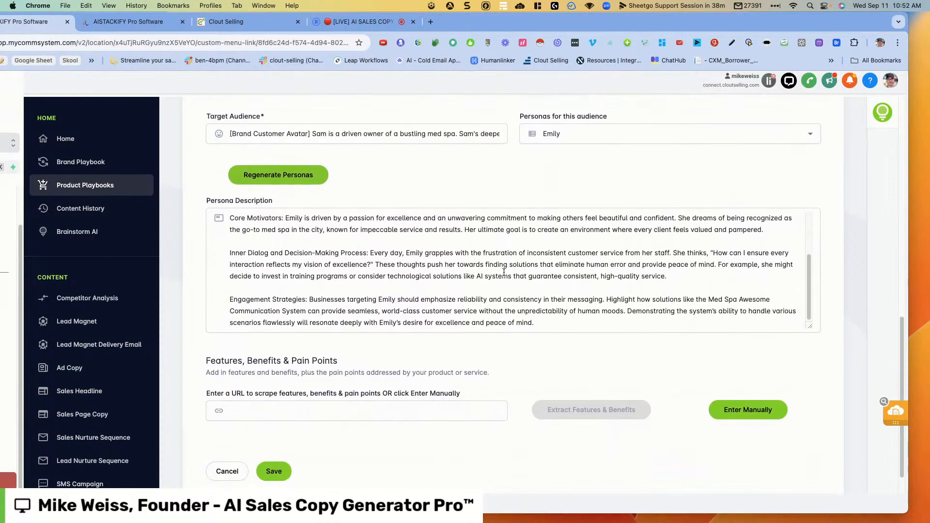
scroll(504, 273, "down", 2)
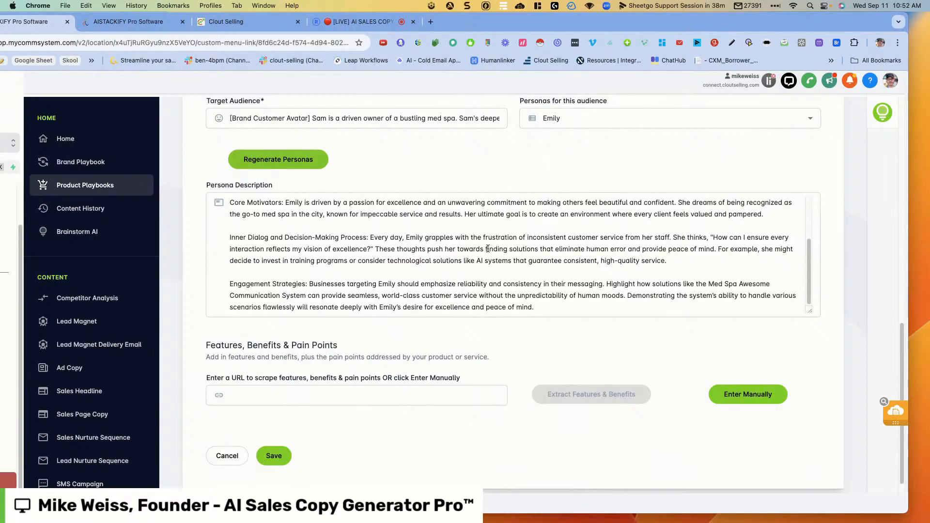
scroll(487, 248, "down", 1)
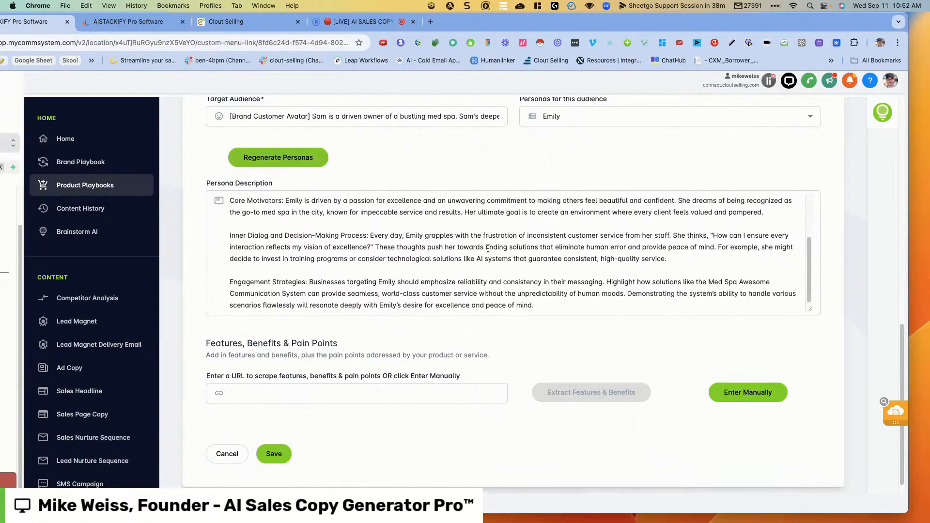
scroll(487, 248, "down", 2)
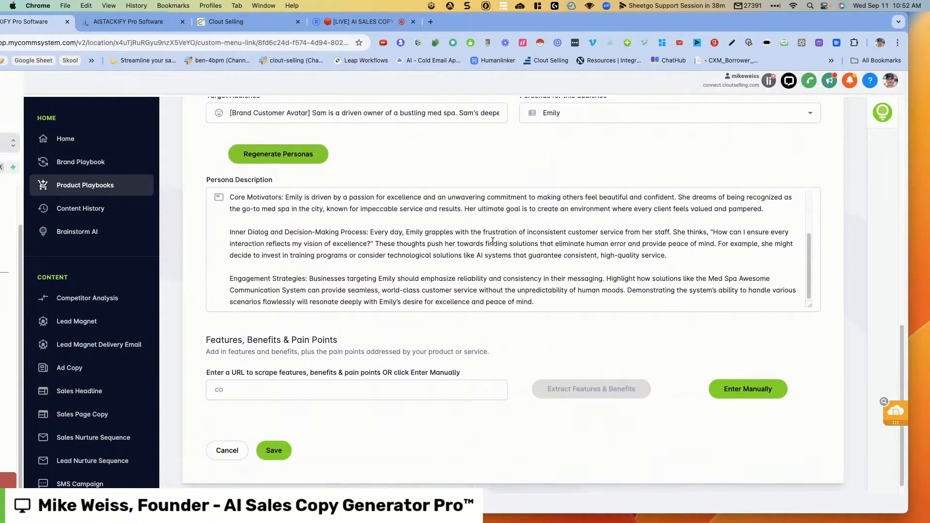
scroll(493, 240, "down", 1)
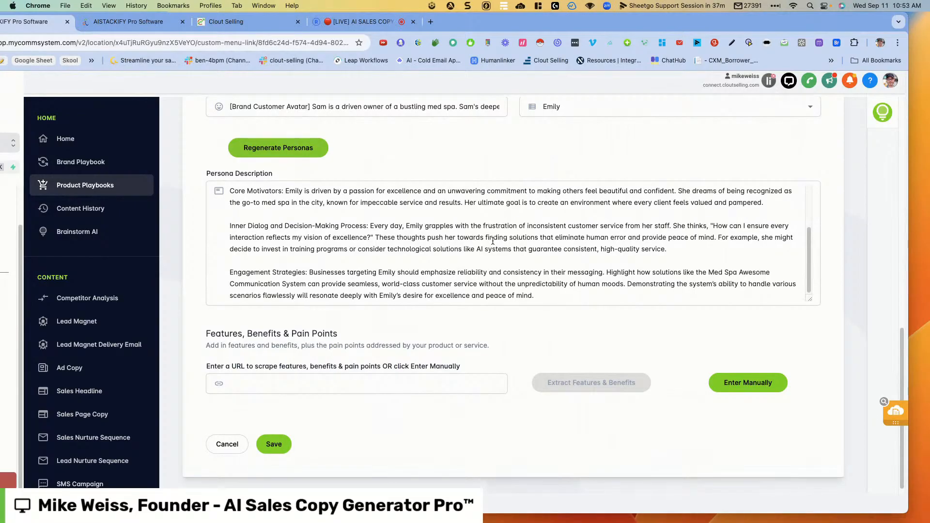
scroll(503, 245, "down", 1)
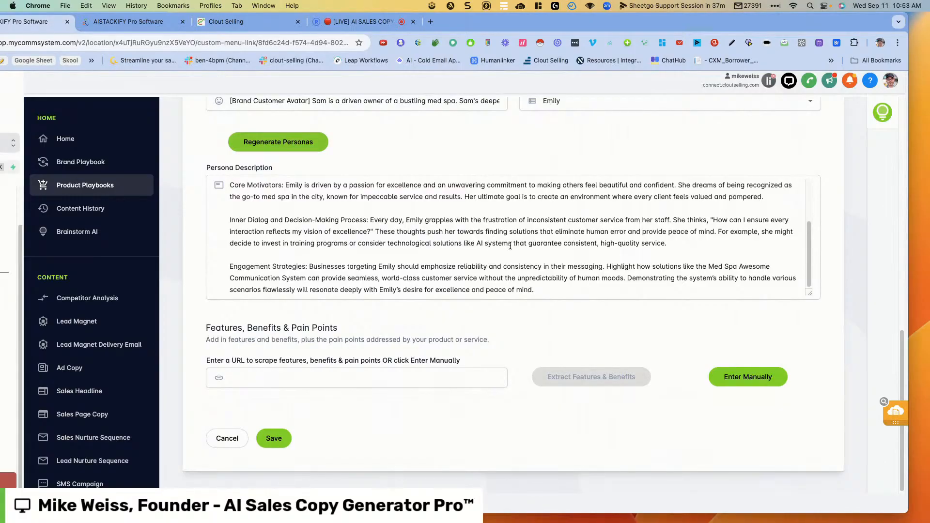
scroll(510, 246, "down", 1)
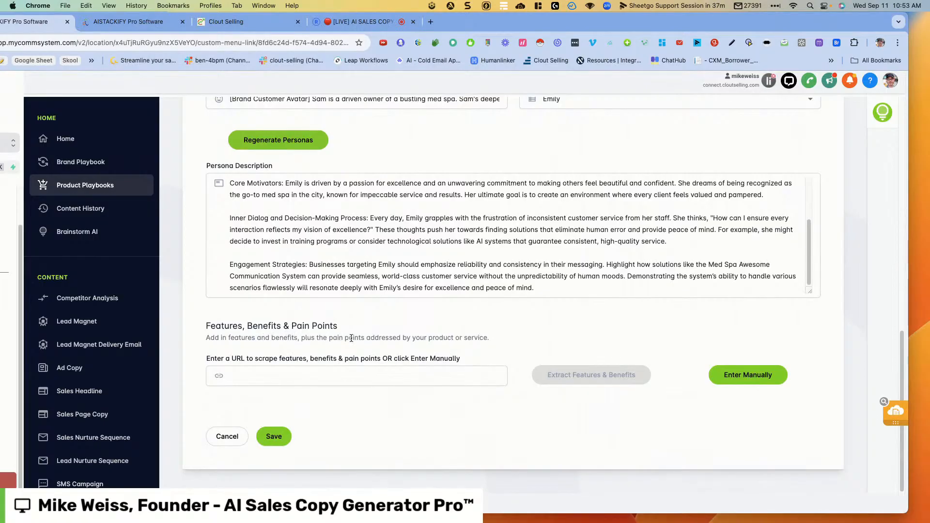
- Begin the text in the features and benefits URL field with "features are: live, 24 and 7 and 365. continually improves."
left_click(326, 377)
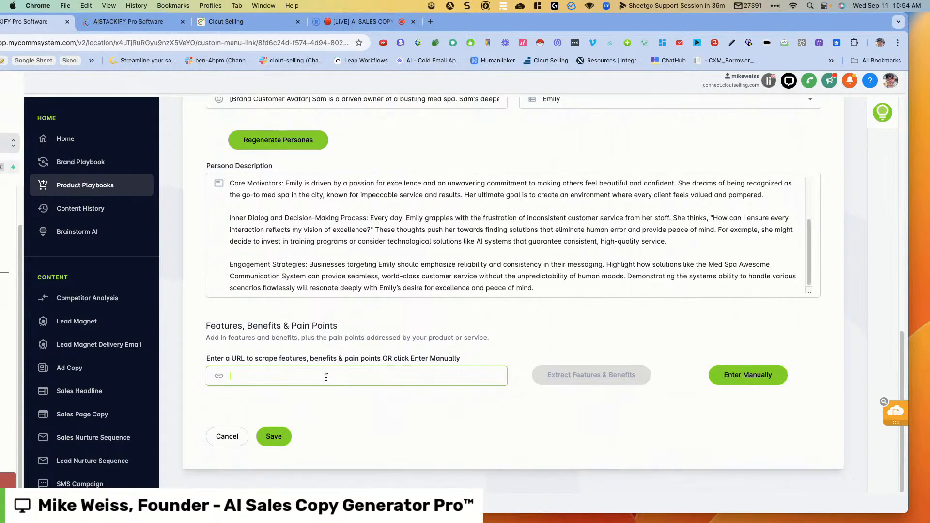
type("feat")
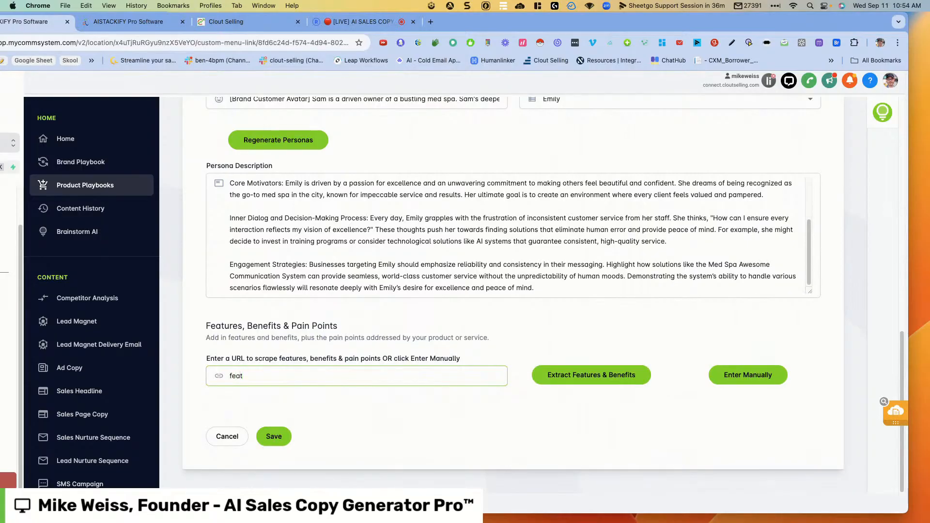
key("BackSpace")
key("BackSpace")
key("BackSpace")
key("BackSpace")
type("feat")
type("ures are")
type(": live")
type(", 24,7")
type(",")
key("BackSpace")
key("BackSpace")
key("BackSpace")
type("and 7")
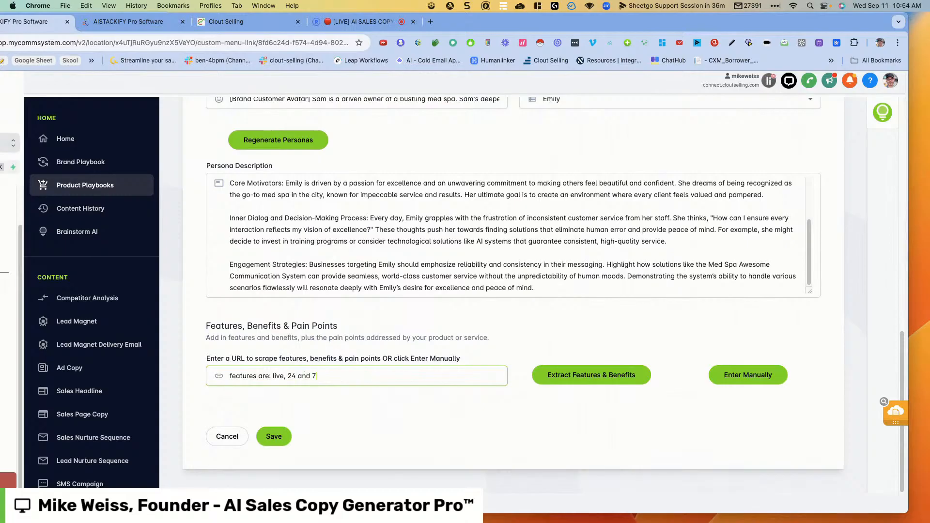
type(" and 365. continually improves")
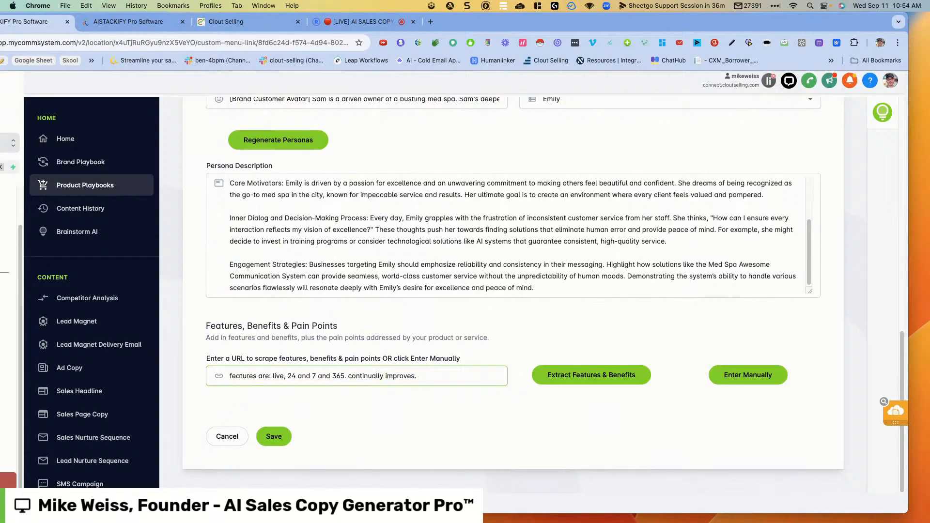
- Extend the features list with "emotionally intelligent conversations. can do a live transfer if necessary."
type(". emotionally intelligent conversations")
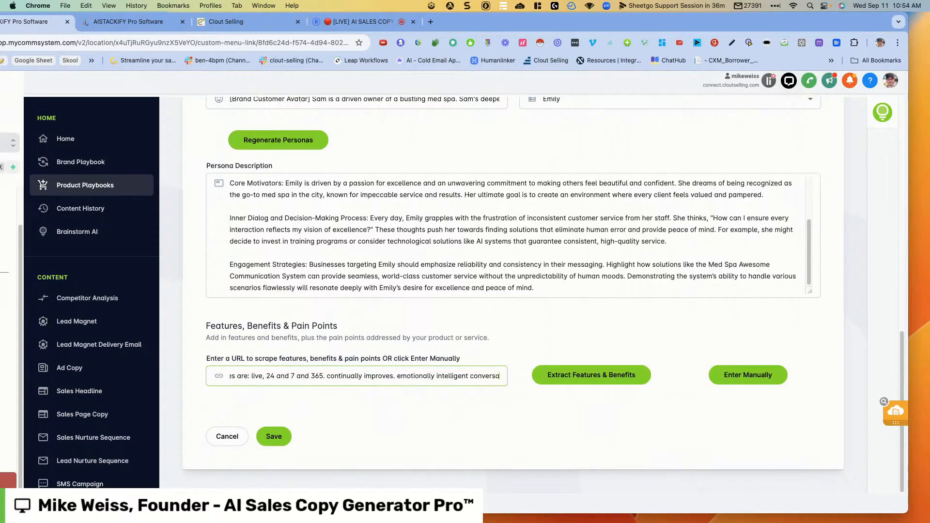
type(". ")
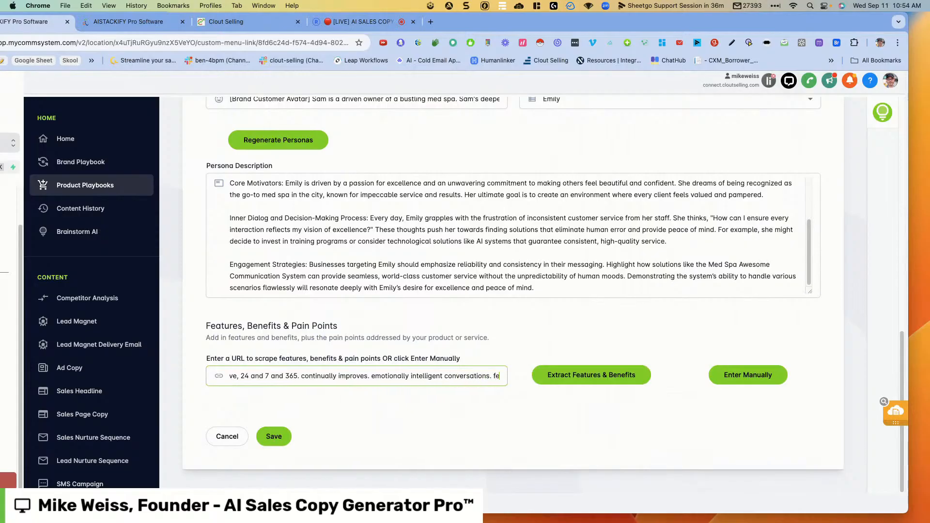
type("can")
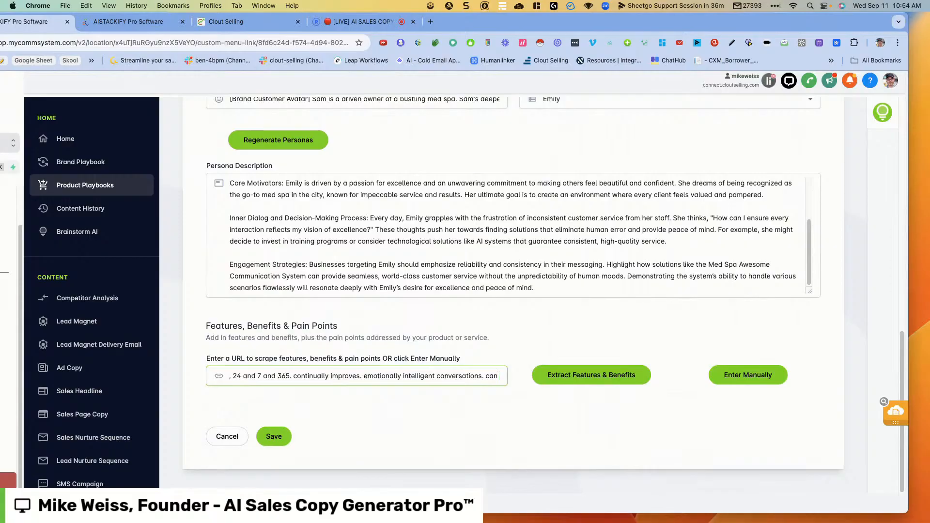
type("do a")
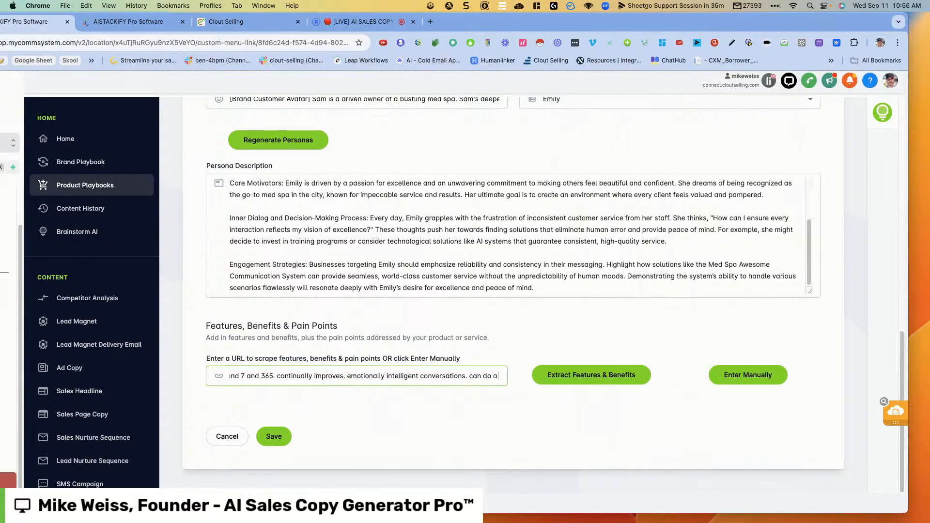
type(" live transfer if")
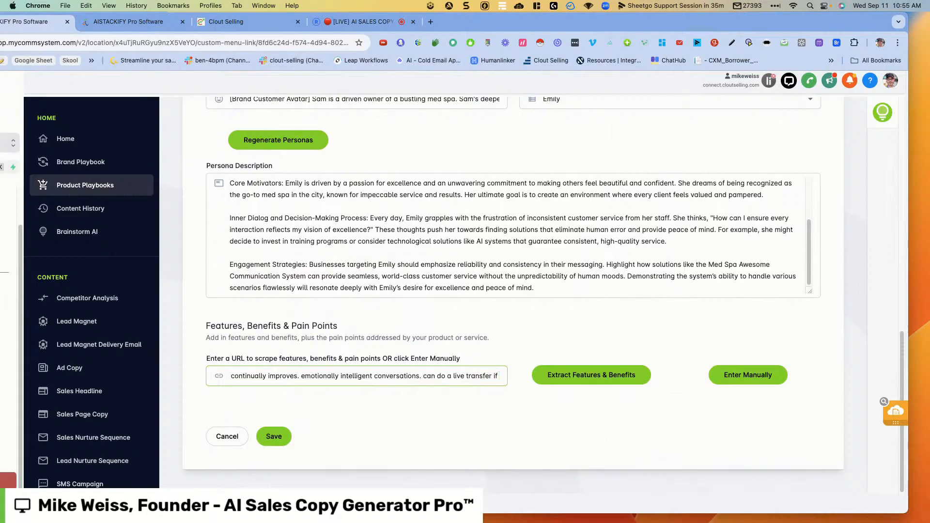
type(" necessary.")
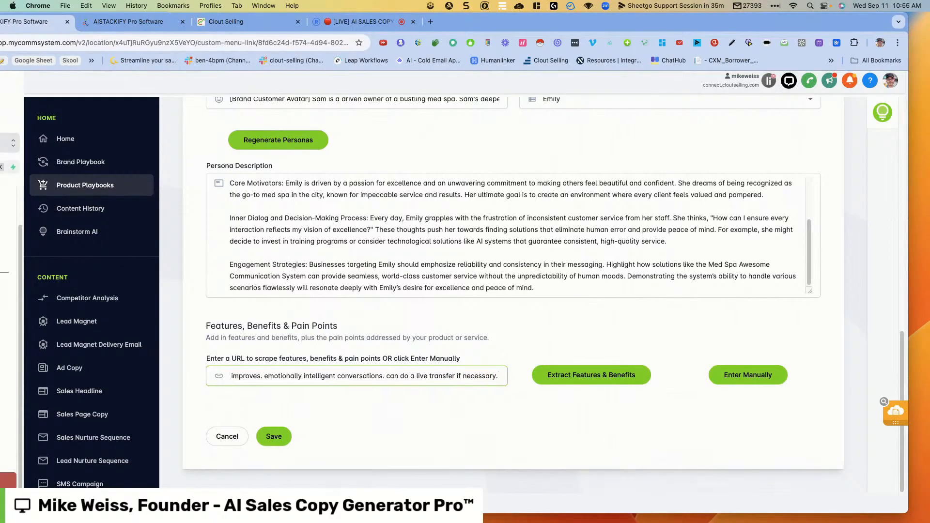
- Add "continually improve the script. recording of each call with a transcript." to the features and start the benefits with "benefits are:"
type(" continual")
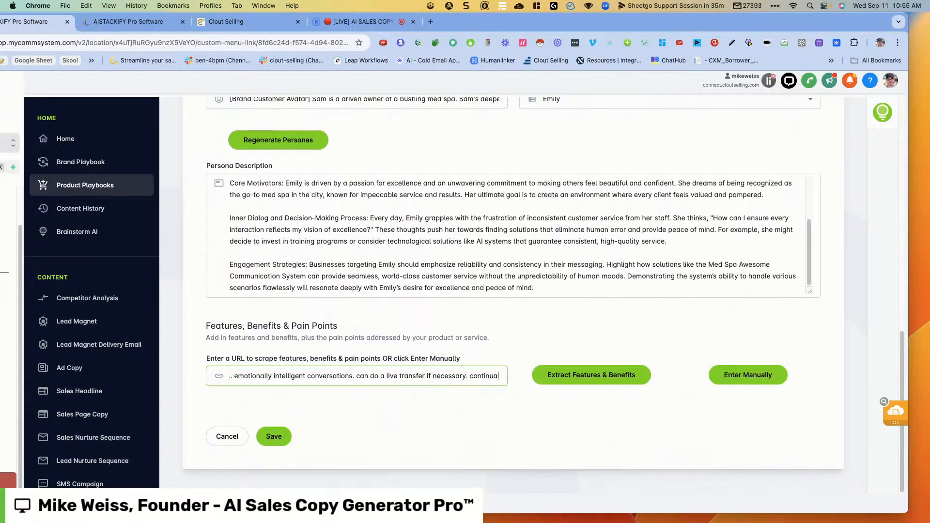
type("ly improv")
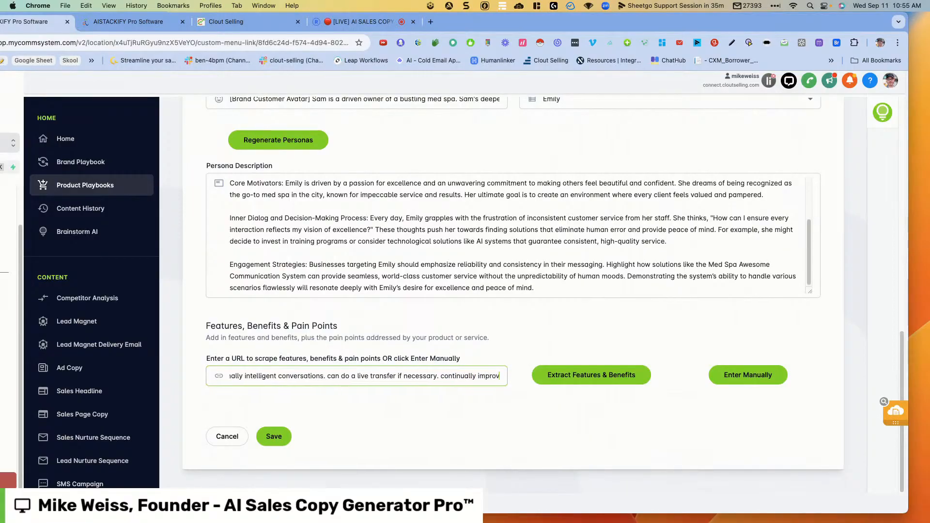
type("e the script. recording of ed")
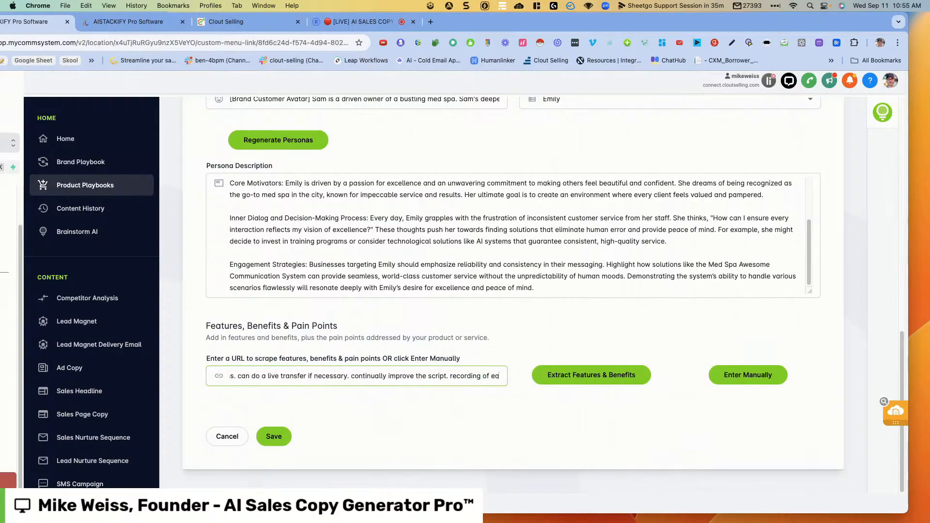
type("ch call with")
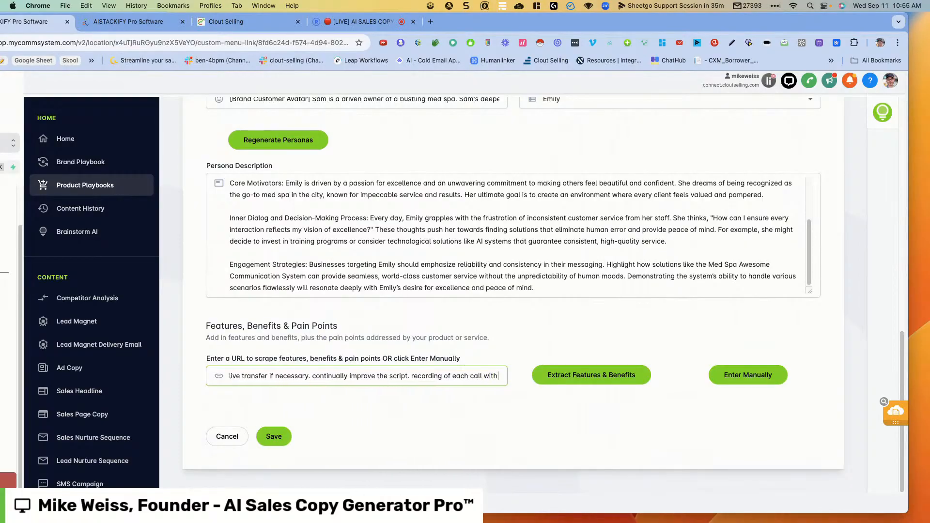
type(" a transcript")
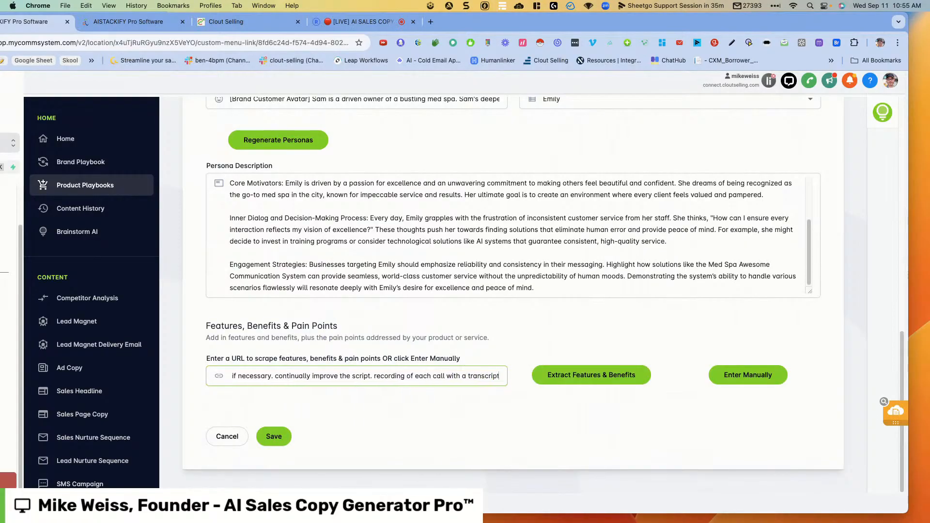
type(".")
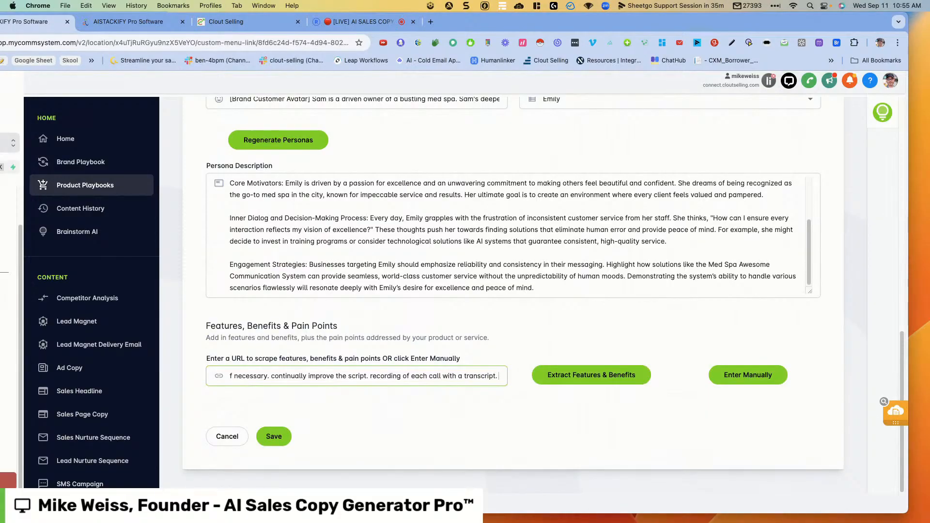
type(" benefits")
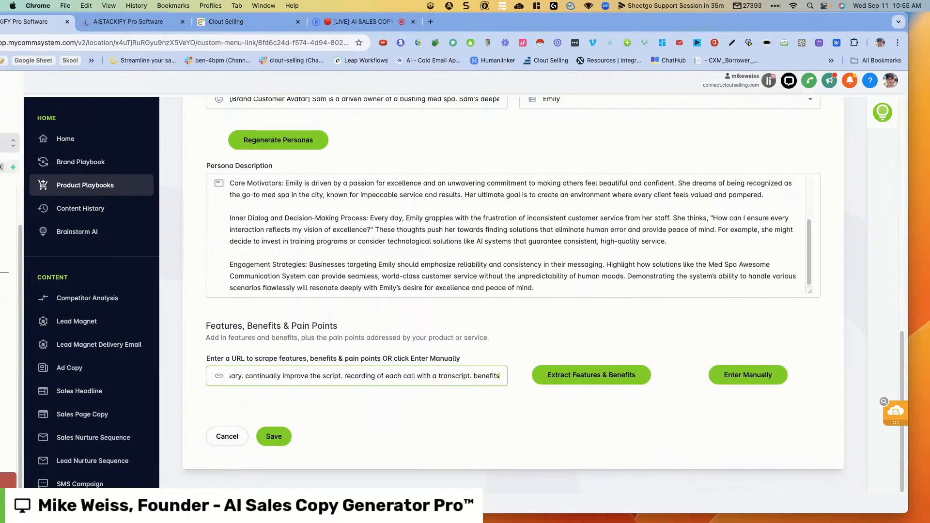
type(" are:")
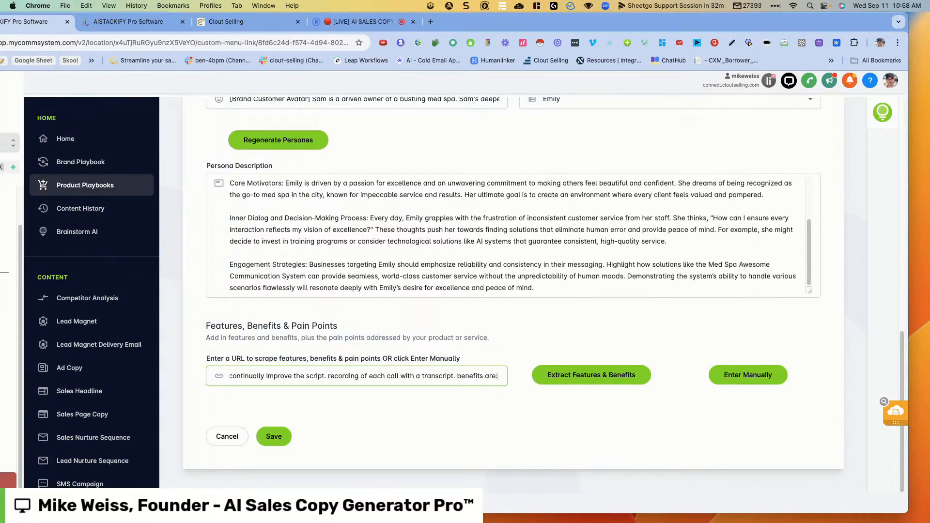
- Review the features text already entered in the URL field, back to the live transfer feature and forward again to its end
left_click(244, 377)
key("Left")
key("Left")
key("Left")
key("Left")
key("Left")
key("Left")
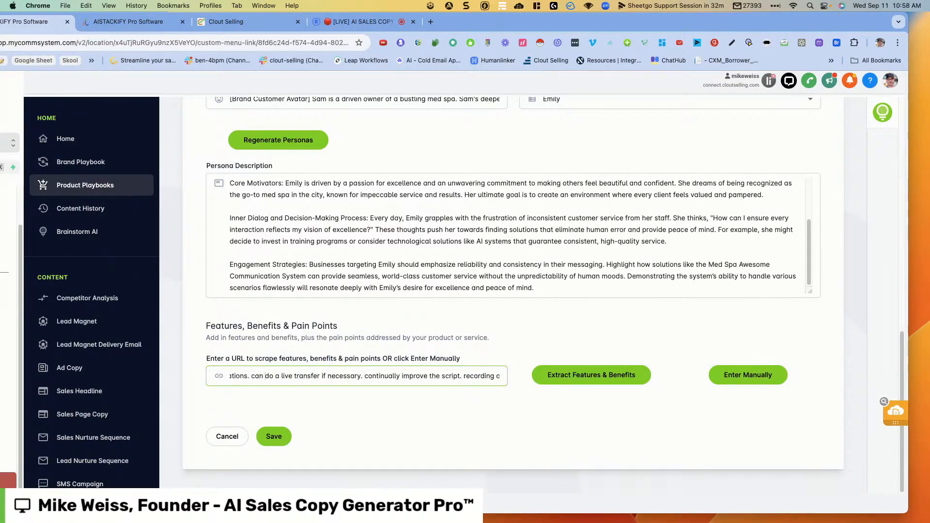
key("Left")
key("Left")
key("Left")
key("Left")
key("Left")
key("Left")
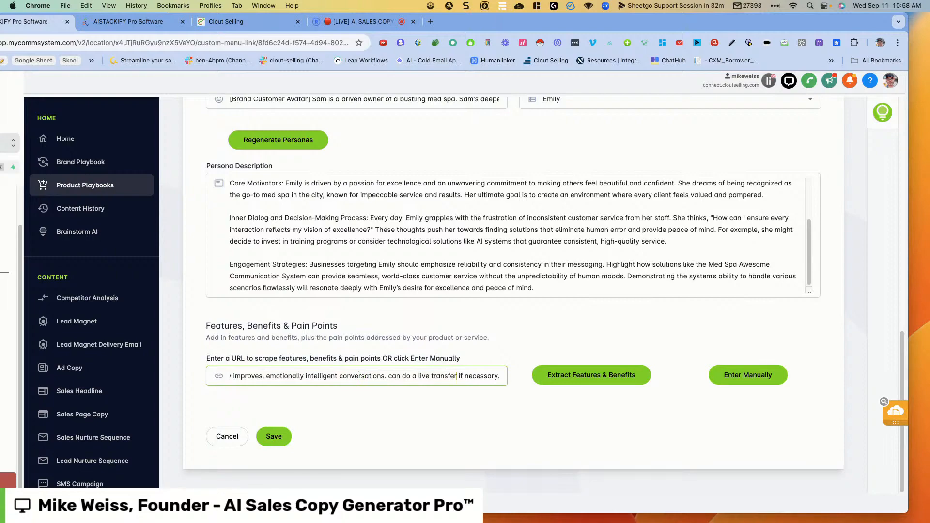
key("Right")
key("Right")
key("Right")
key("Right")
key("Right")
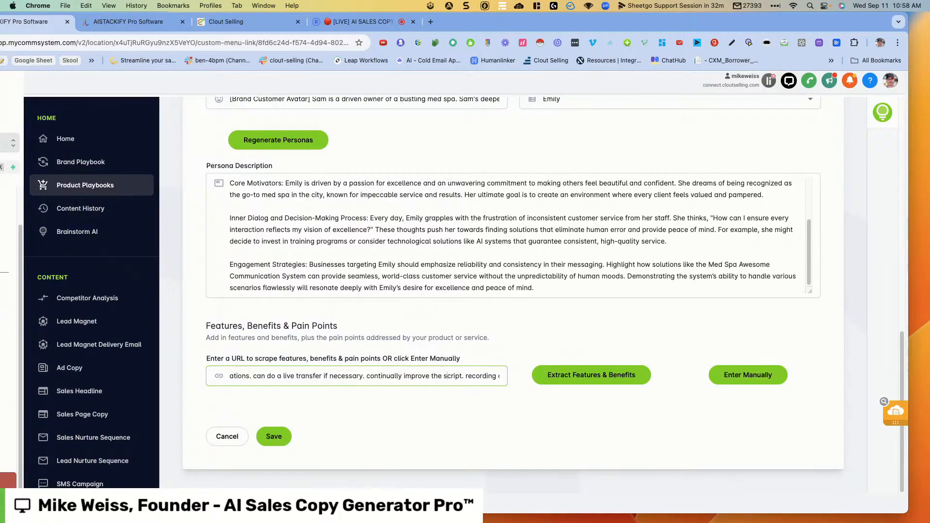
key("Right")
key("Right")
key("Right")
key("Right")
key("Right")
key("Right")
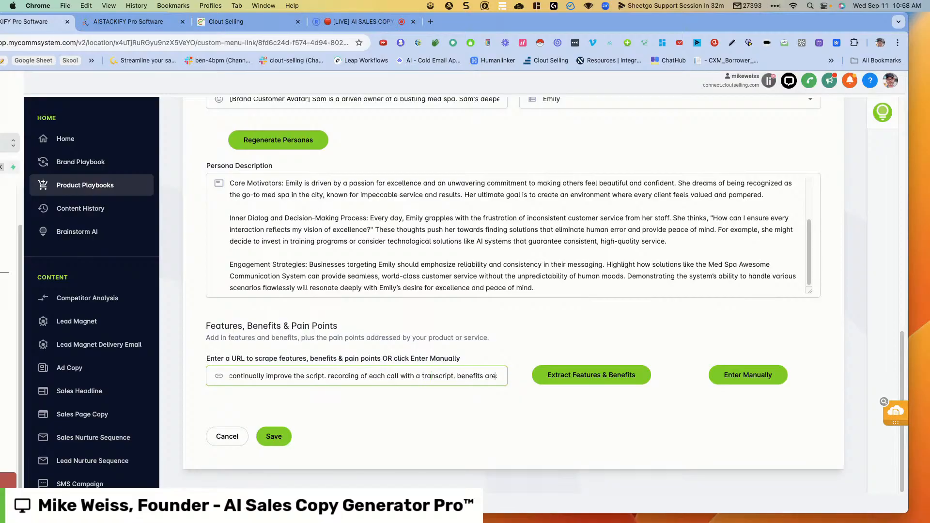
- Add the benefit "because of its emotional intelligence, each caller feels heard and will be more receptive which means better outcomes."
type("becaue")
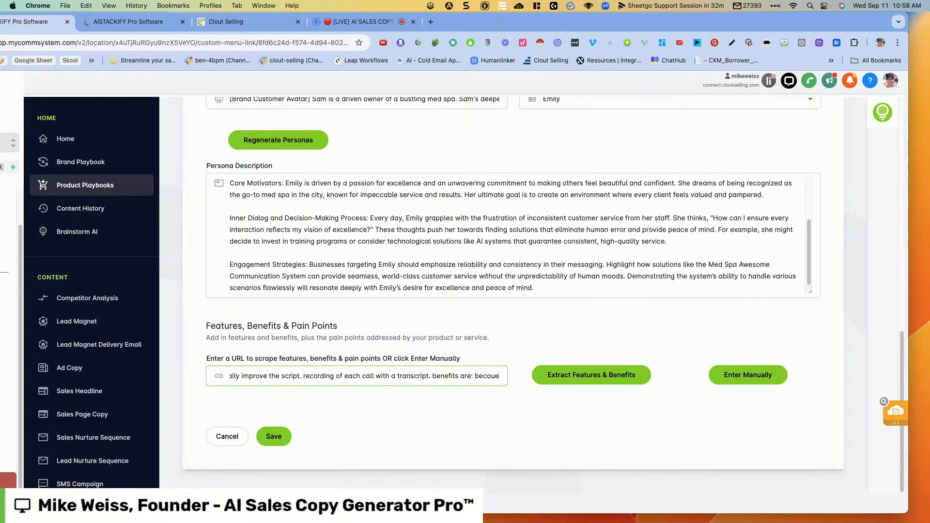
key("BackSpace")
type("se")
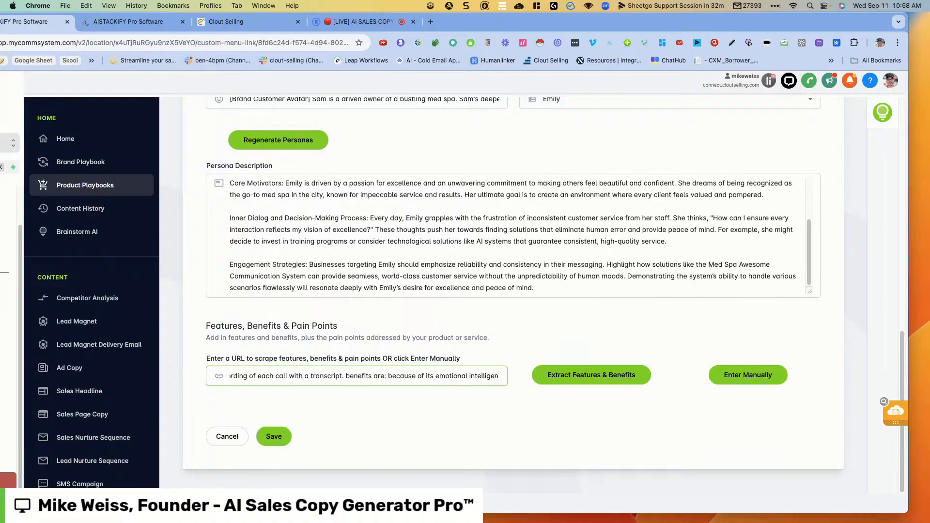
type("of its emotional intelligence, e")
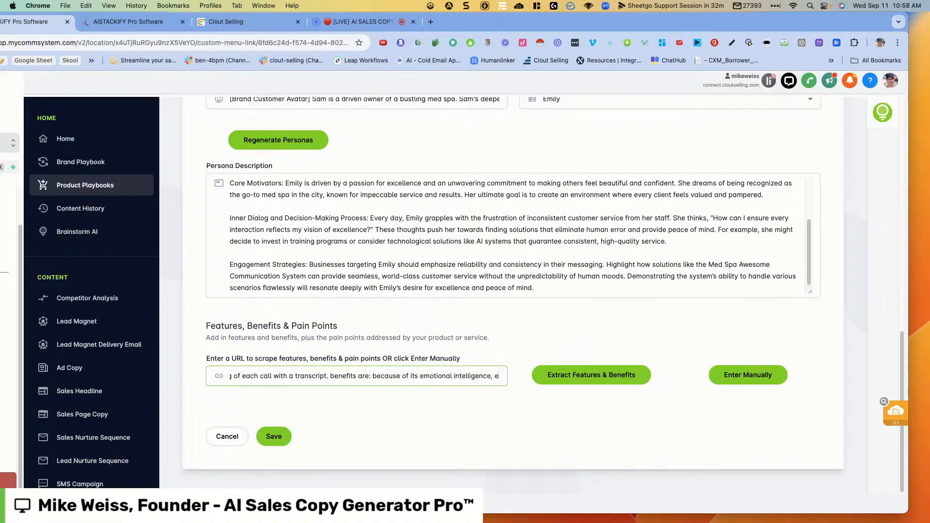
type("ach caller ")
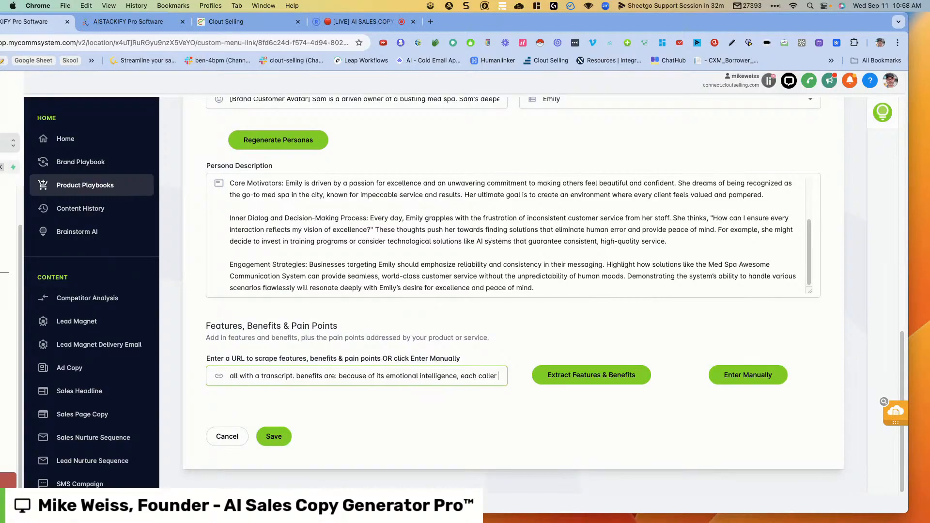
type("feels heard and w")
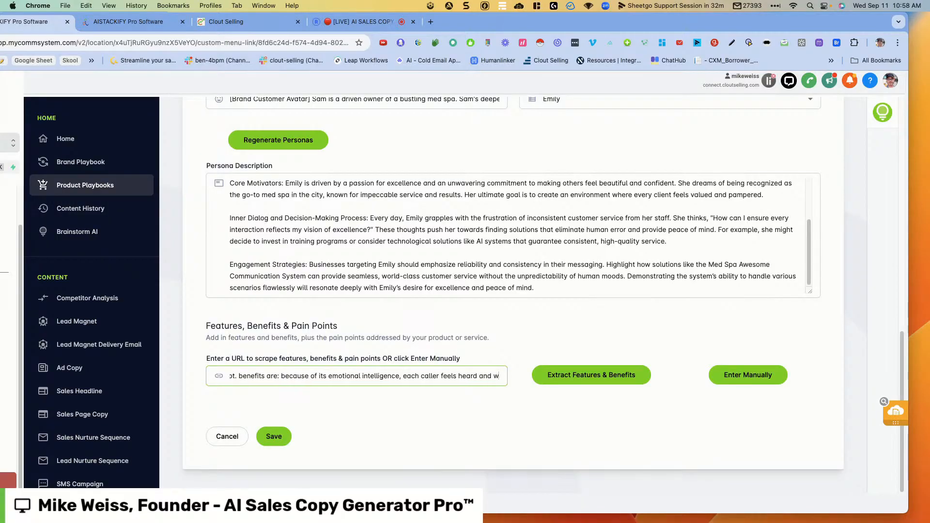
type("ill be more o")
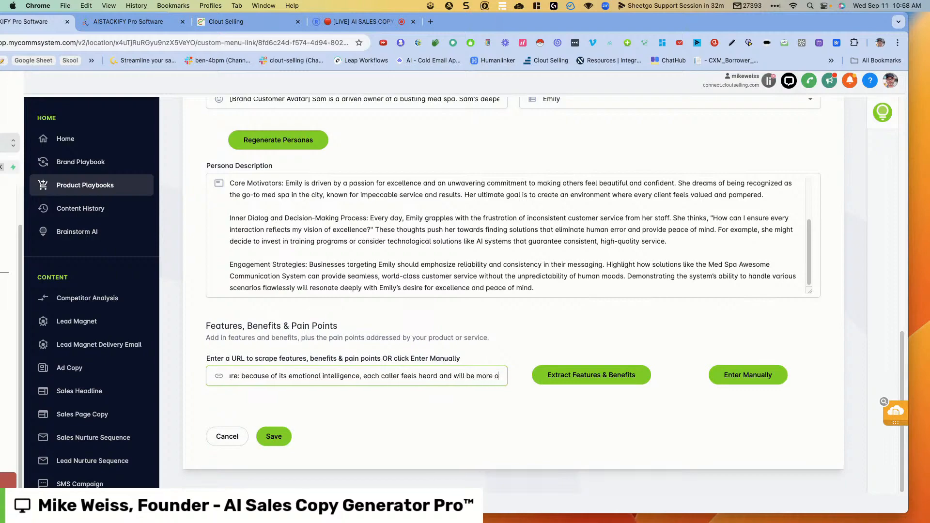
type("ecep")
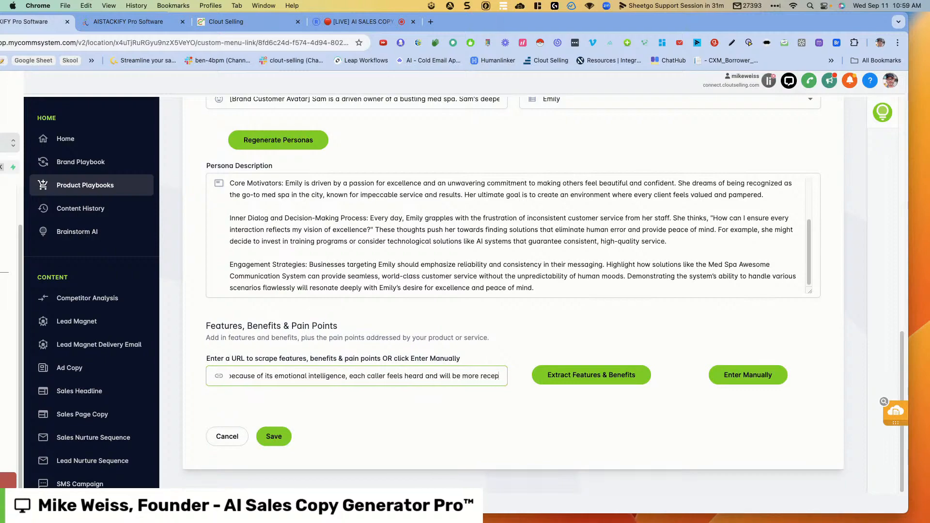
type("tive which")
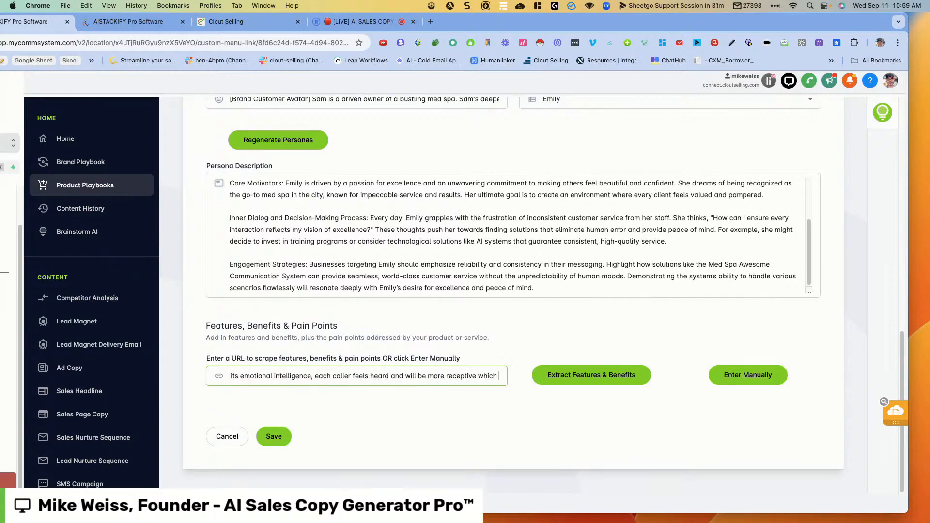
type(" means bet")
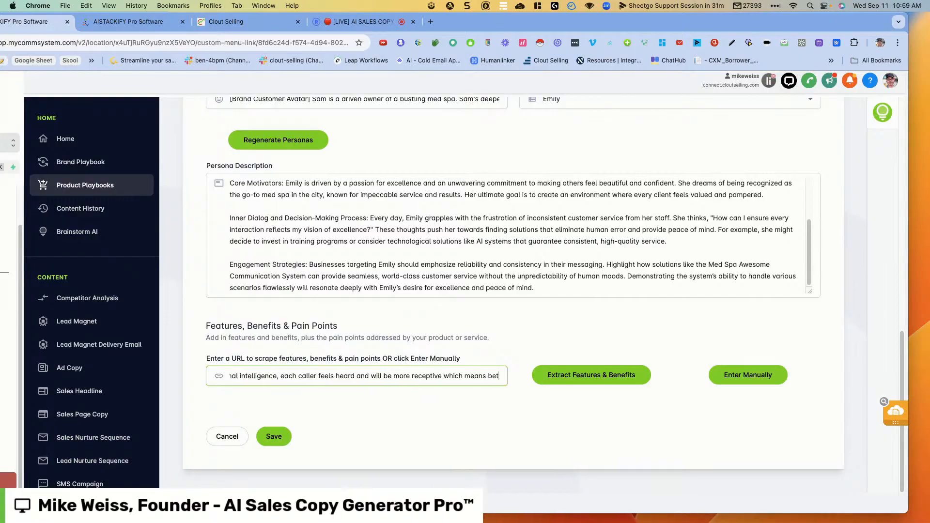
type("ter outcomes. because of the live tran")
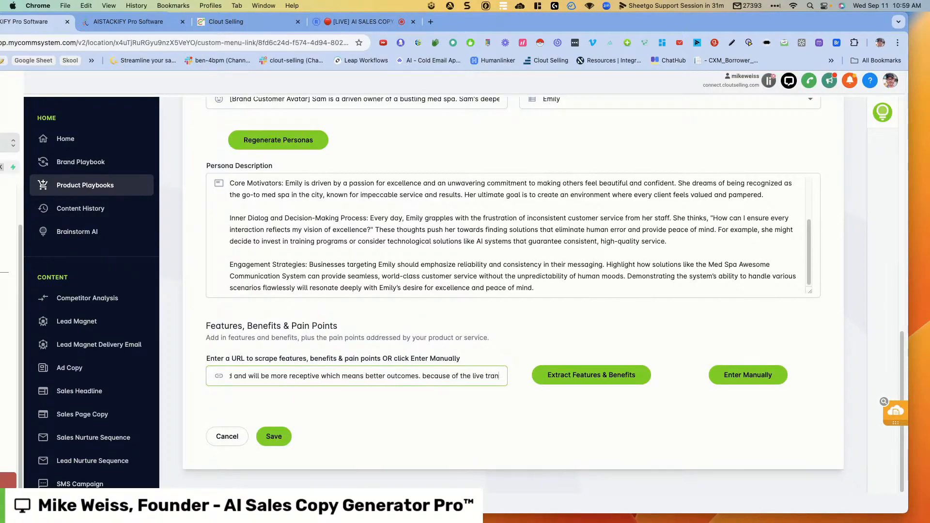
- Add the opening of a second benefit: "because of the live transfer feature, if you have a hot client or prospect or an emergency,"
type("sfer")
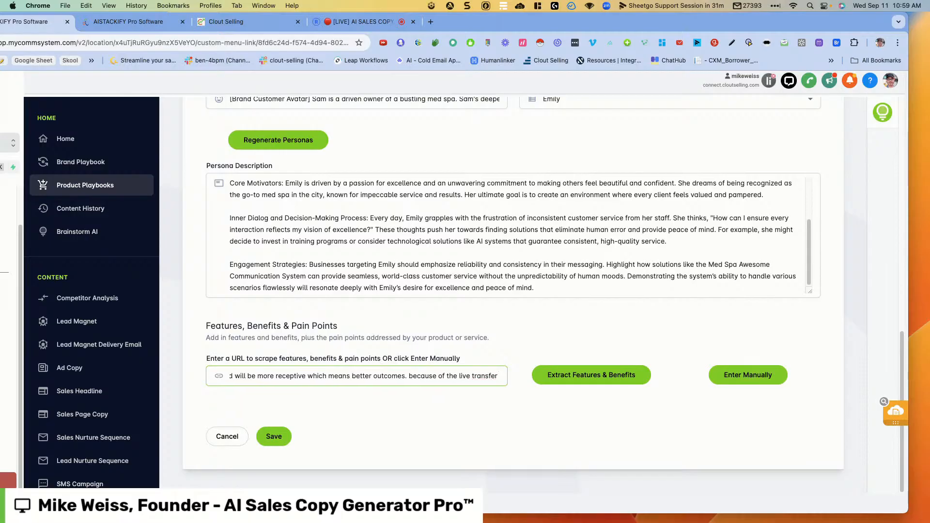
type("r f")
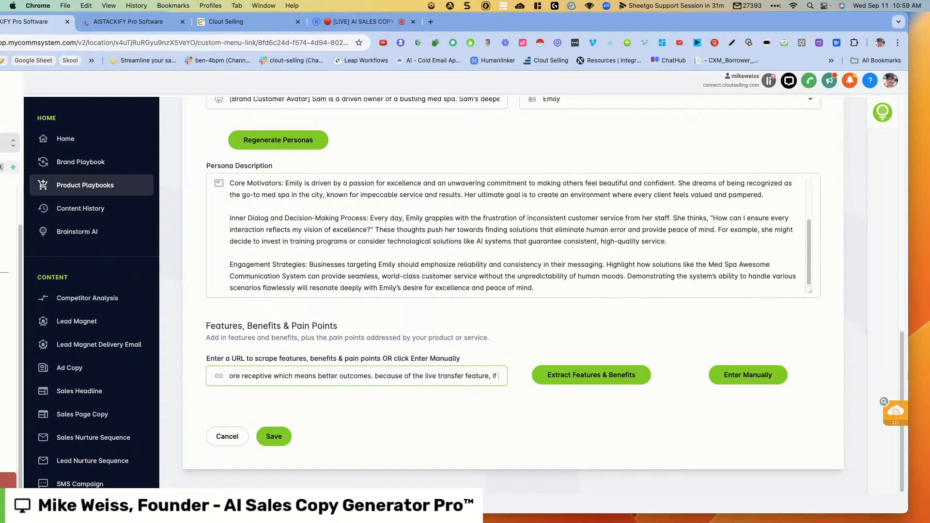
type("eatryou have a hot client or")
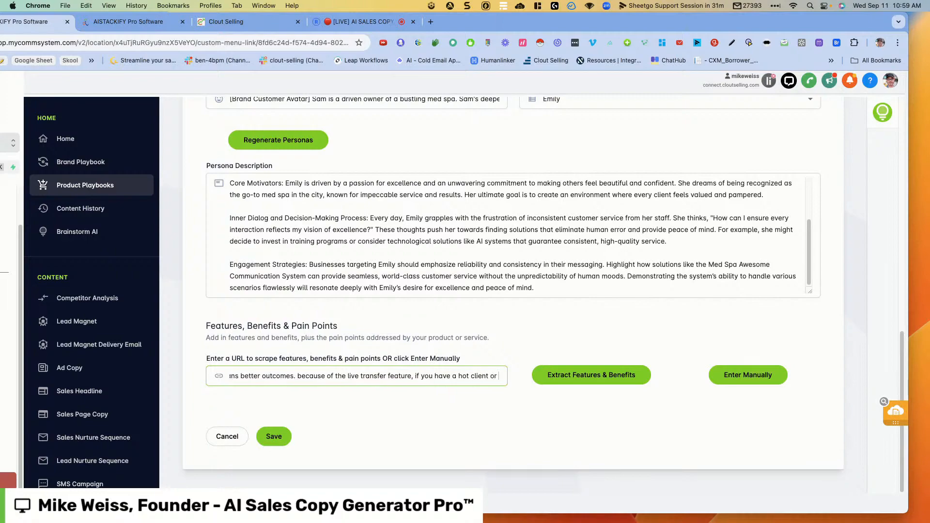
type("ct or an emerge")
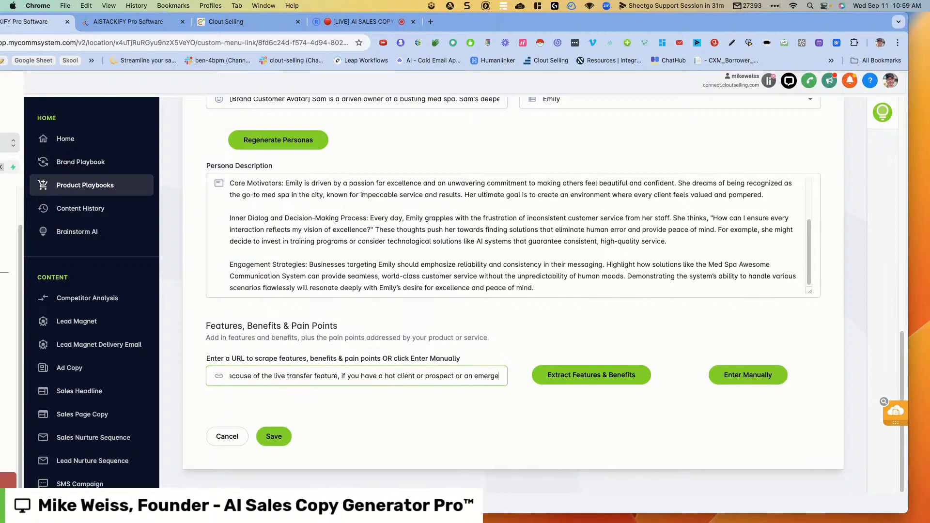
type("ncy, the AI kn")
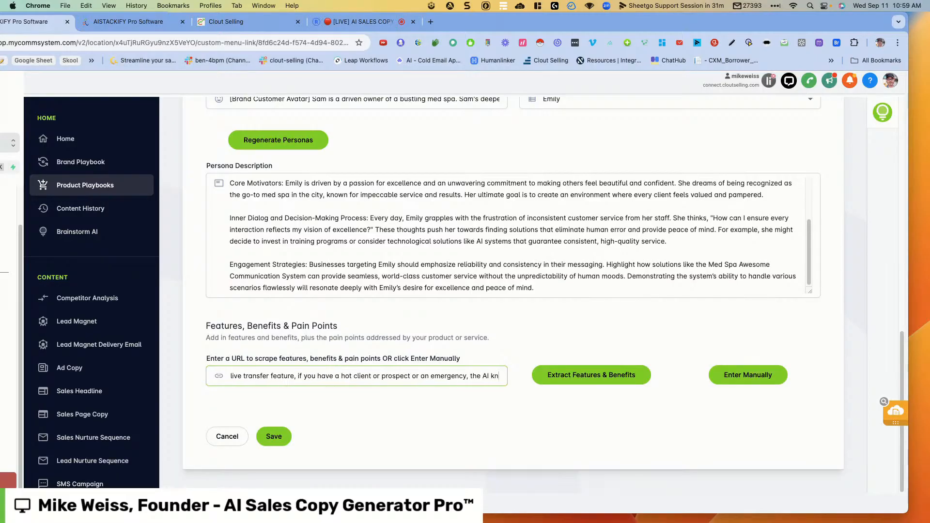
- Complete the live-transfer benefit with "the AI knows to connect the person to a human to help at the next level which is another level of care."
type("ows to con")
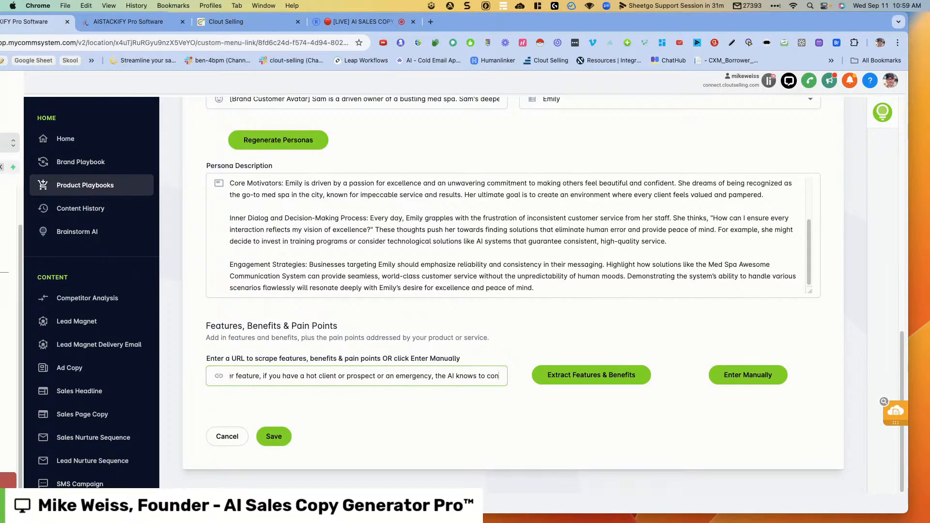
type("nect the pers")
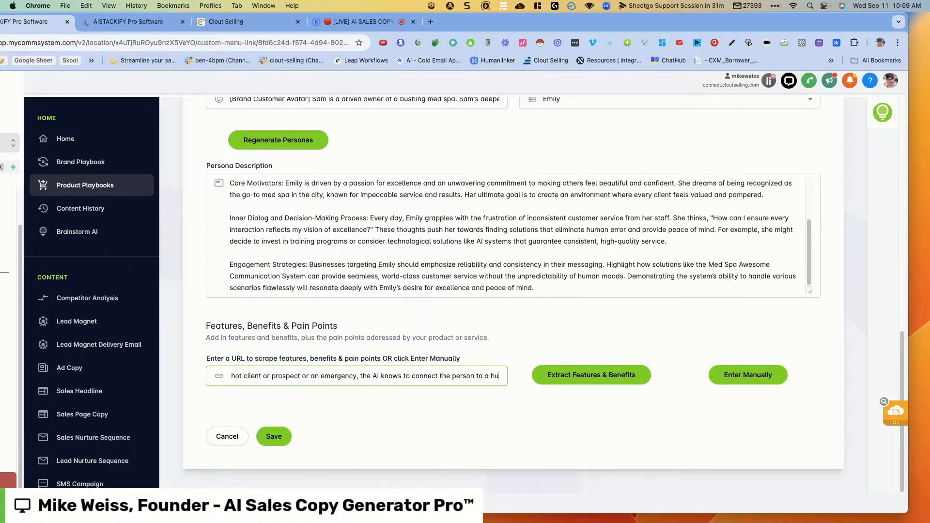
type("on")
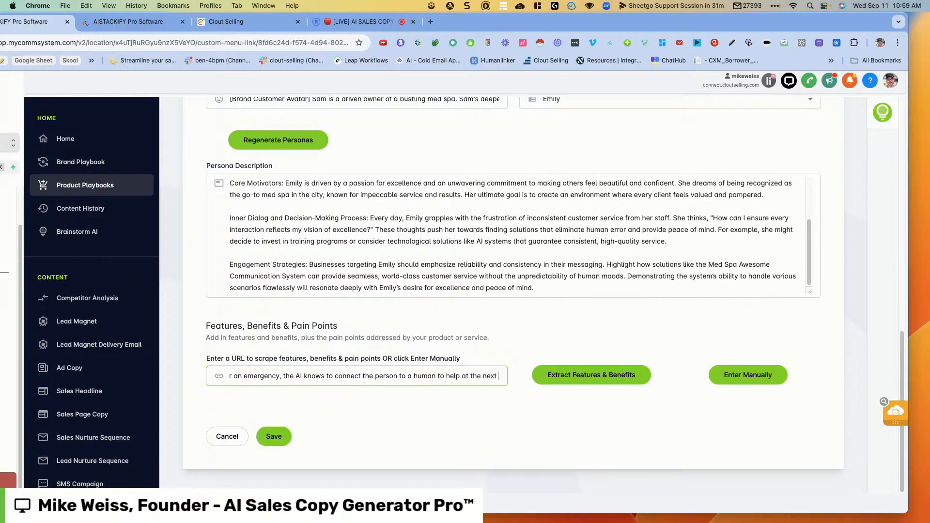
type("help at the next level ")
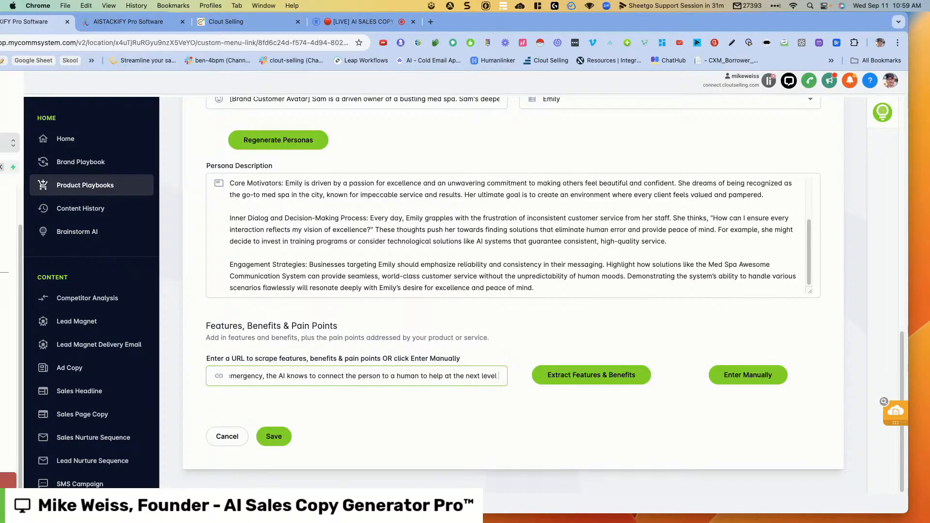
type("whic")
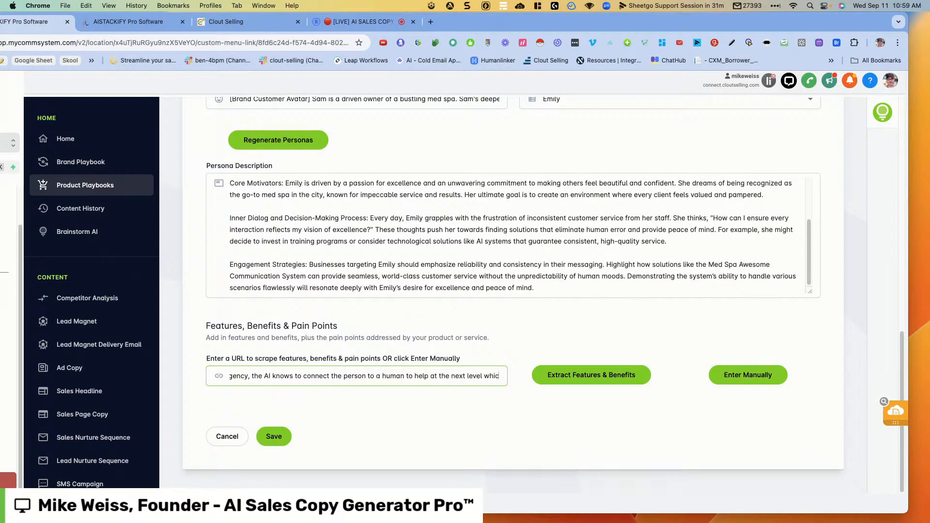
type("h is another leve")
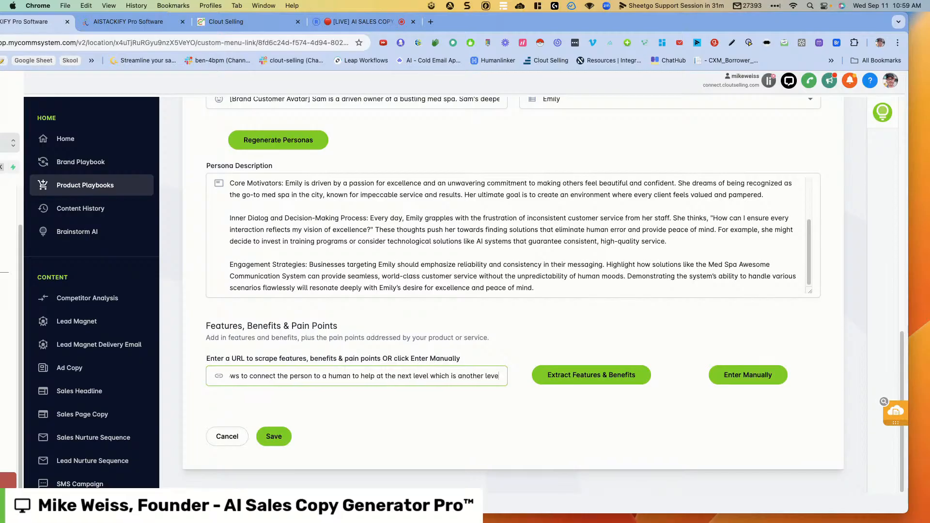
type("l of care.")
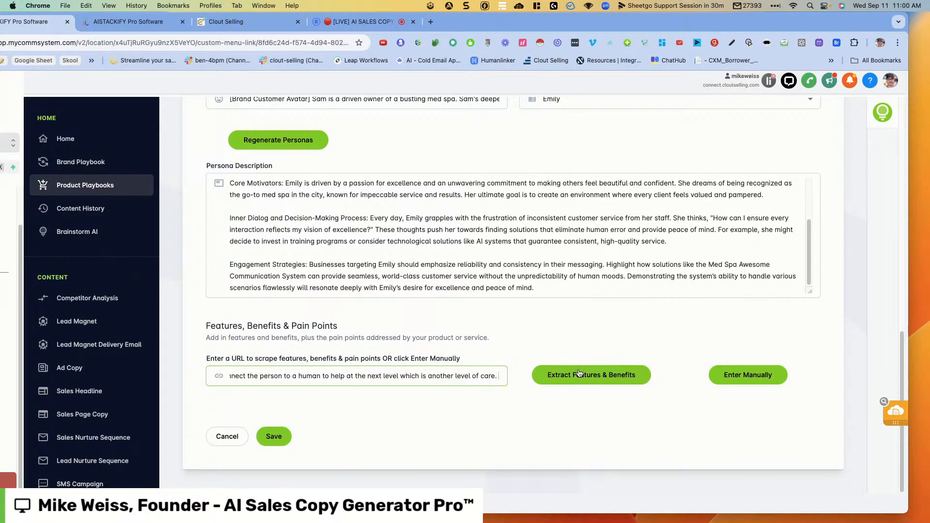
- Select the whole features and benefits text in the URL field and try to extract features and benefits from it
triple_click(408, 375)
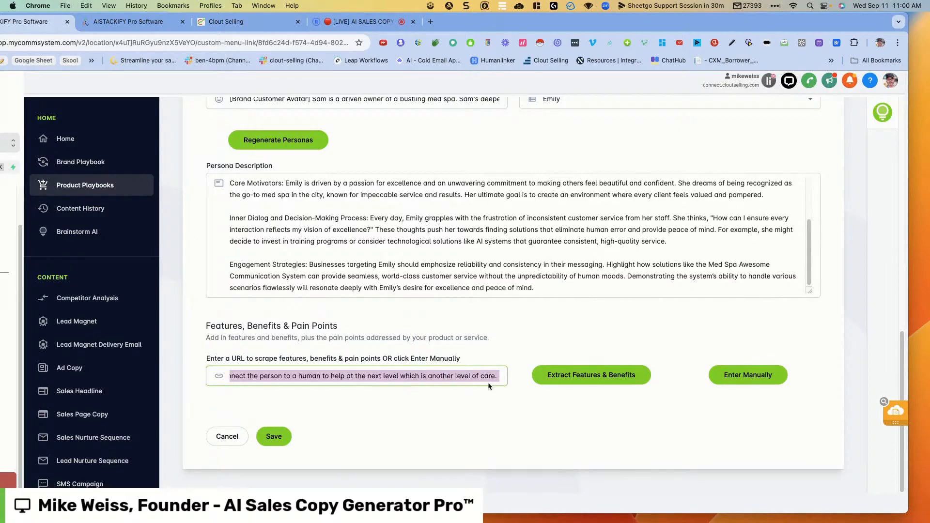
key("super+Tab")
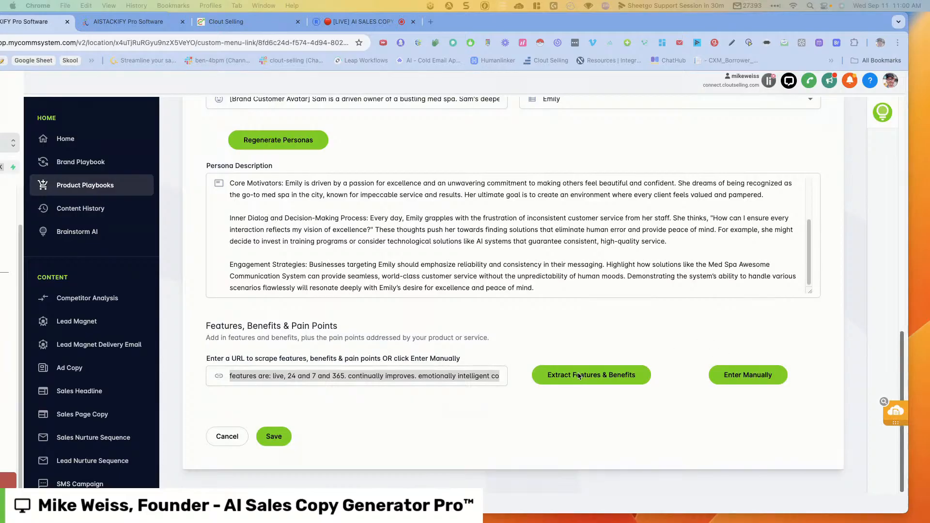
key("super+Tab")
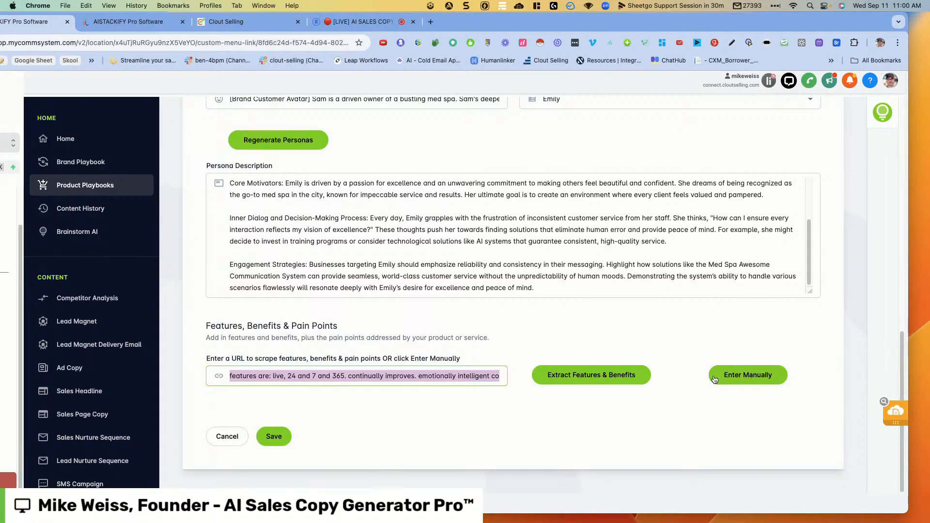
left_click(587, 378)
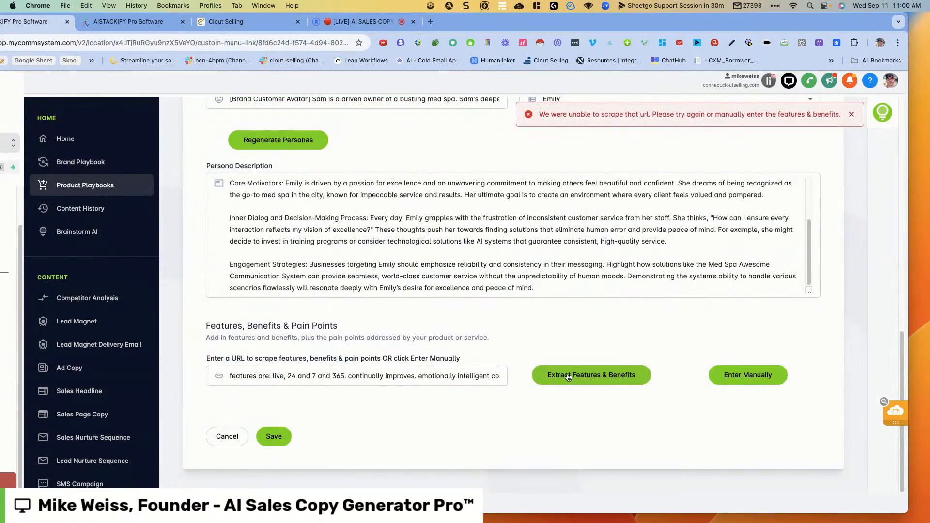
- Switch the Features, Benefits & Pain Points section to manual entry and activate the Pain Points Addressed field
left_click(751, 379)
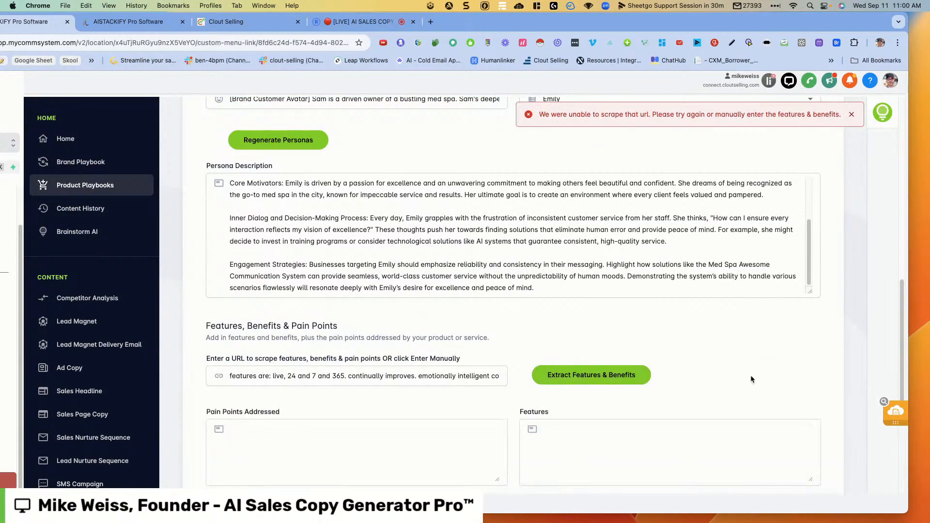
scroll(742, 368, "down", 1)
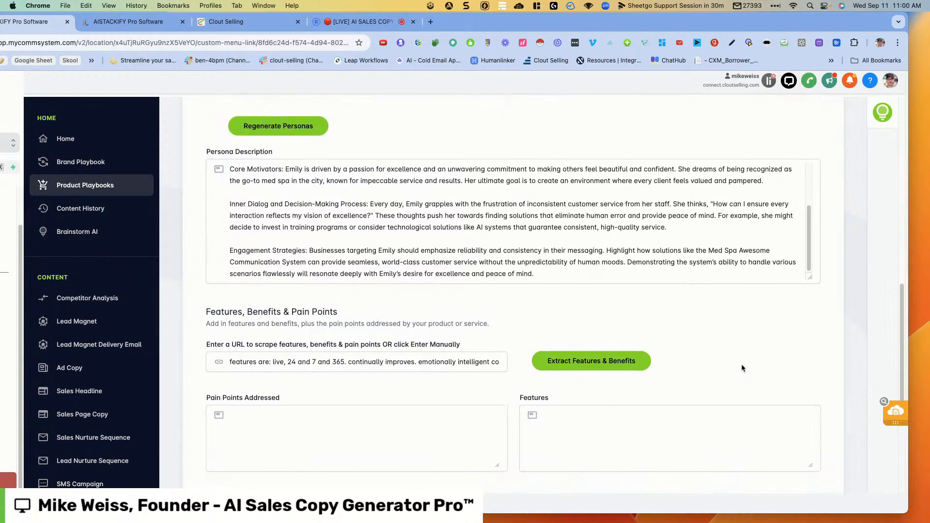
scroll(741, 365, "down", 3)
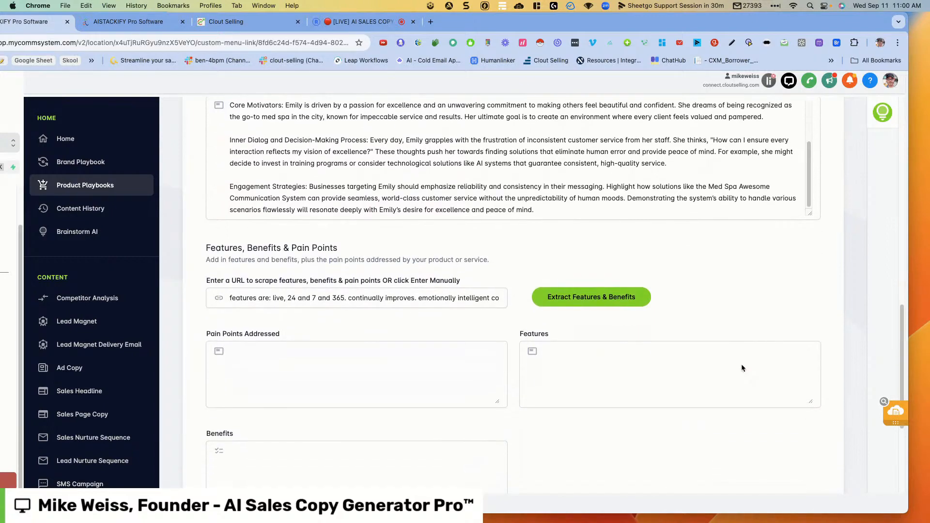
scroll(741, 368, "down", 1)
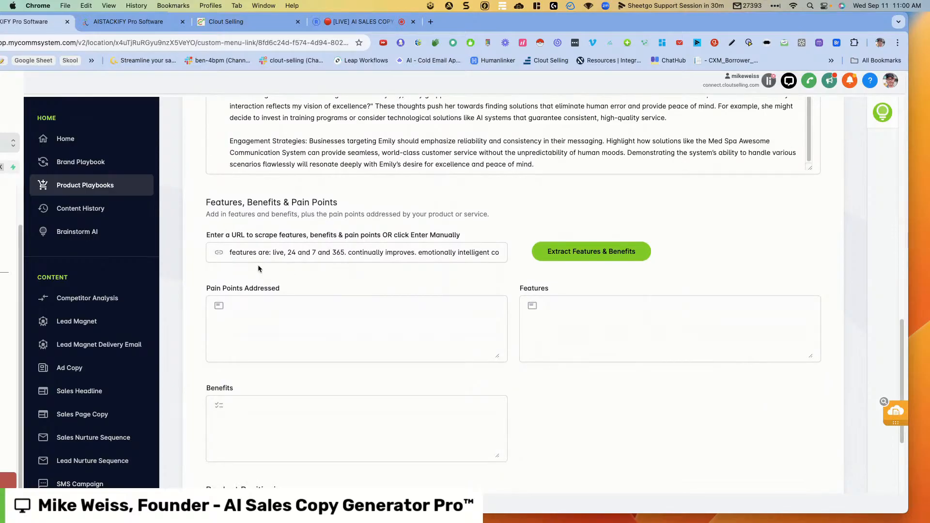
left_click(252, 303)
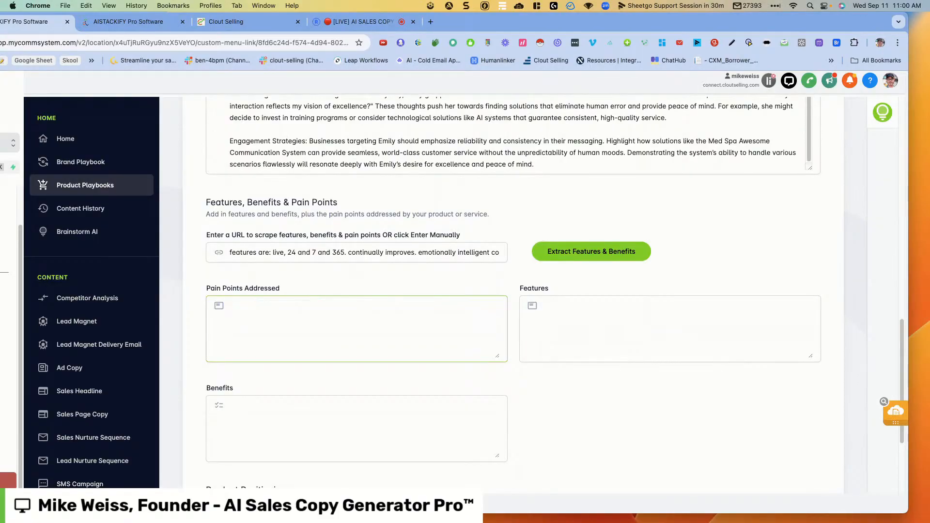
- Begin the pain points addressed with "bad customer service, after work hours no customer service, after hour call centers are"
type("bad customer seri")
key("BackSpace")
key("BackSpace")
type("ce, after work hours")
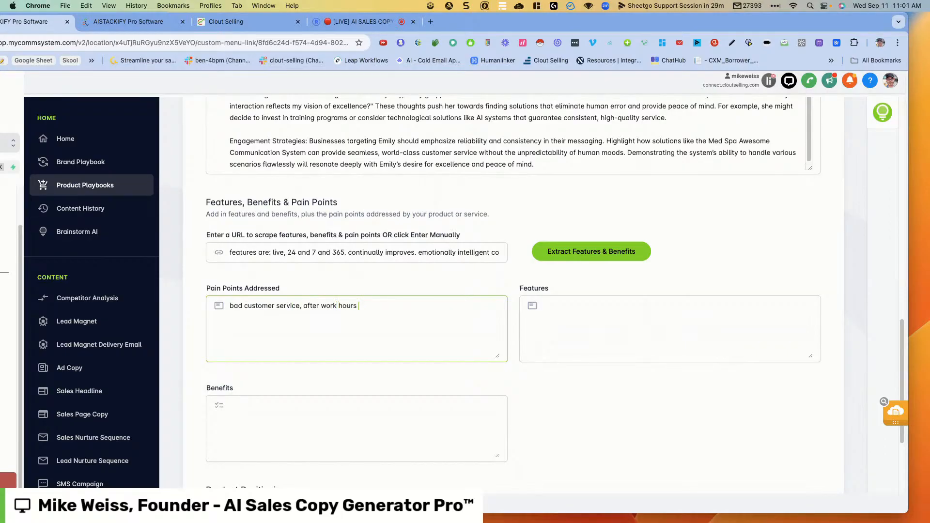
type(" no customer cust")
key("BackSpace")
key("BackSpace")
key("BackSpace")
key("BackSpace")
type("service, after hour call centers are")
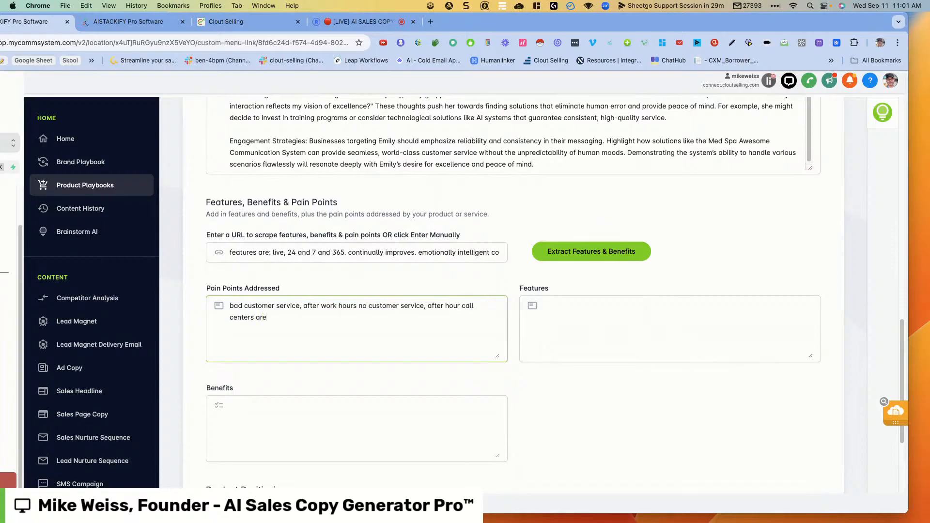
- Complete the pain points with "not trained, lost leads due to inefficient human phone operators, lost sale opportunities.", correcting the spelling of "inefficient"
type(" not trained, lost leads t")
key("BackSpace")
type("due to ")
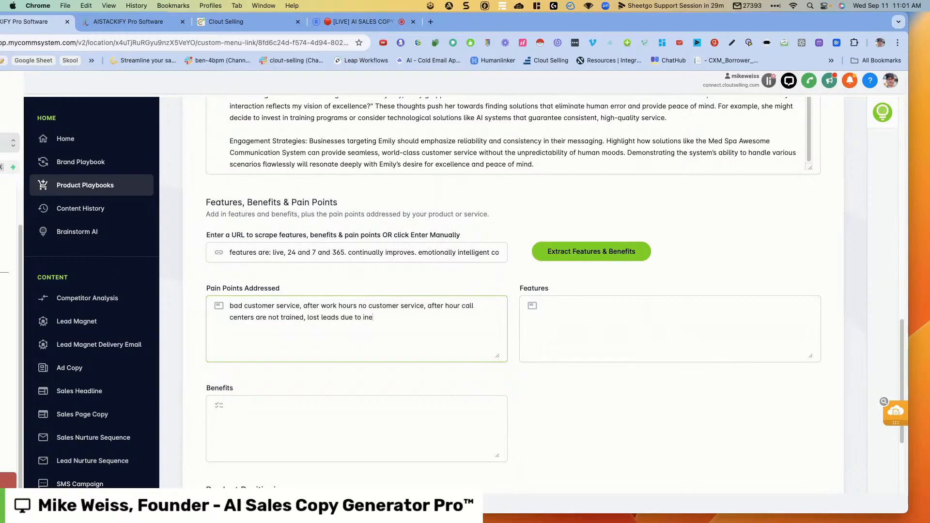
type("innefecient human phone operator")
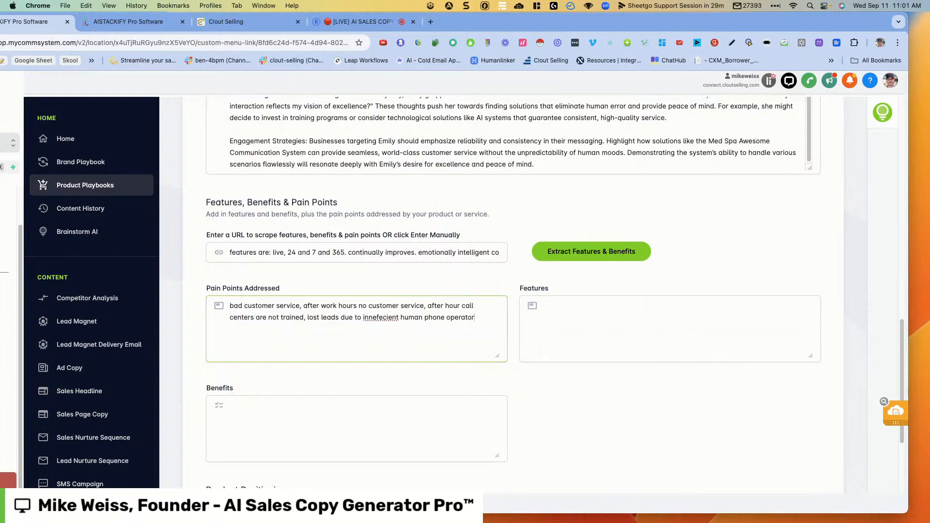
type("s, lost sale opportunities.")
right_click(381, 319)
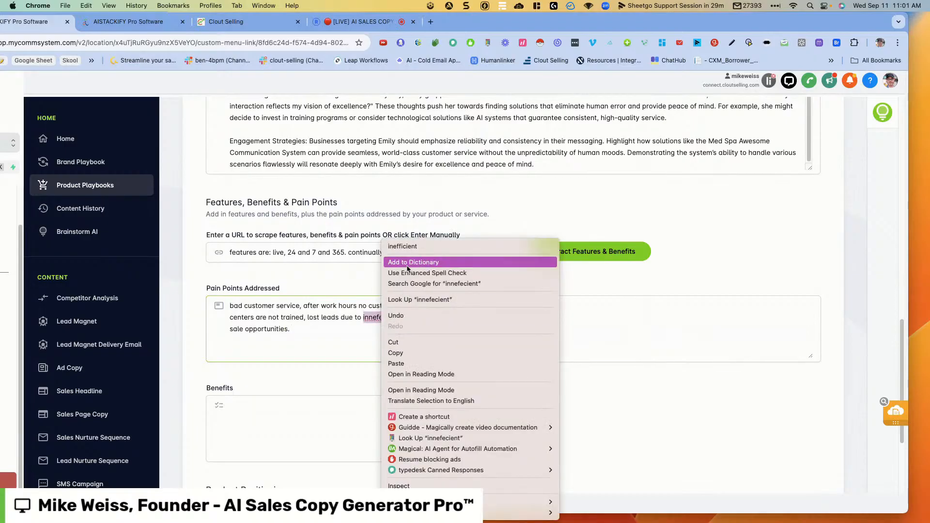
left_click(409, 247)
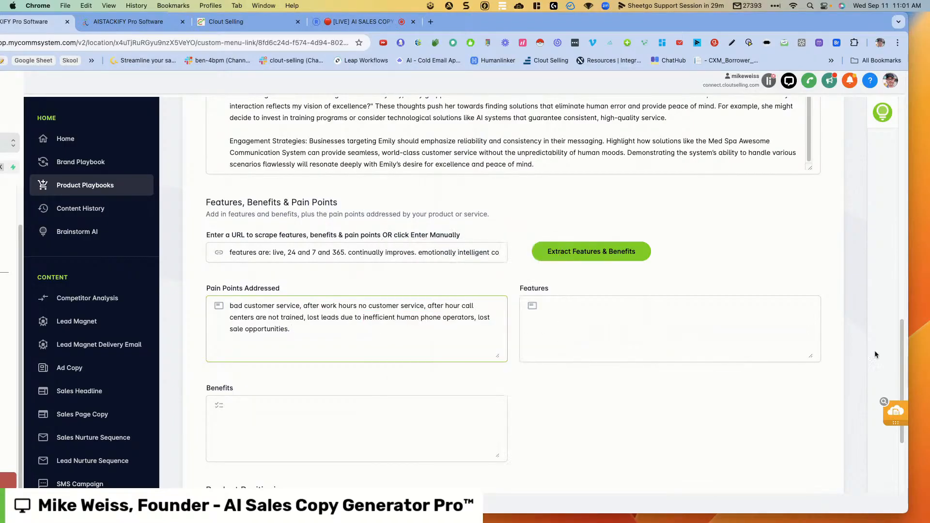
- Fill Features with the prepared text from "features are: live" to "with a transcript." and Benefits with that from "benefits are:" to "level of care."
left_click(589, 320)
type("features are: live, 24 and 7 and 365. continually improves. emotionally intelligent conversation. can do a live transfer if necessary. continually improve the script. recording of each call with a transcript.")
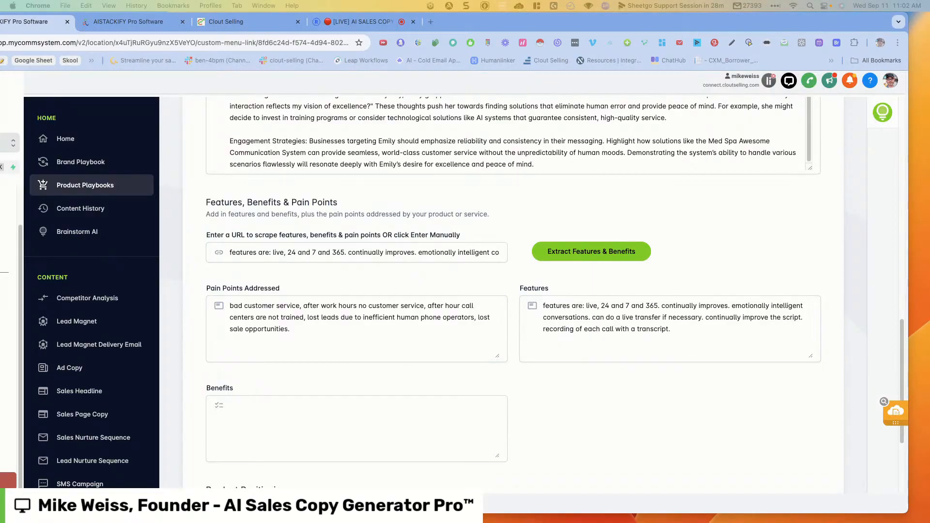
left_click(319, 405)
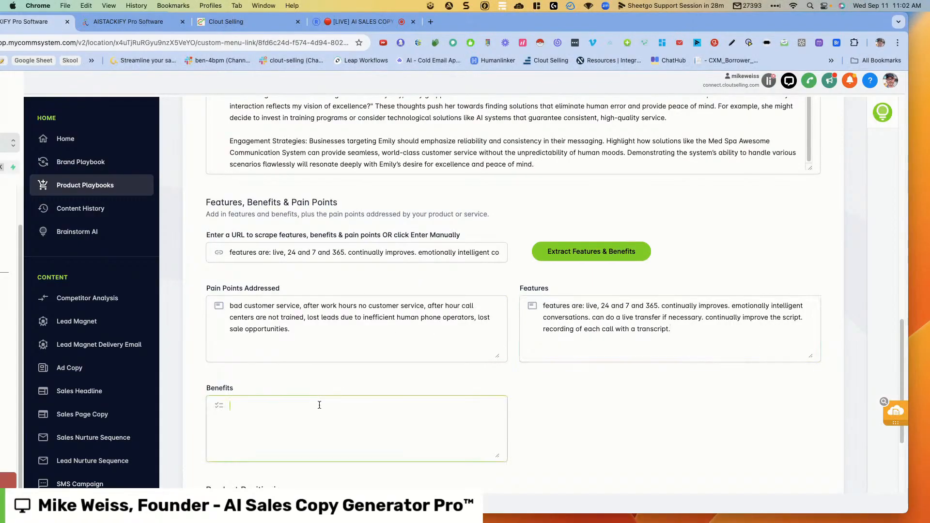
type("benefits are: because of its emotional intelligence, each caller feels heard and will be more receptive which means better outcomes. because of the live transfer feature, if you have a hot client or prospect or an emergency, the AI knows to connect the person to a human to help at the next level which is another level of care.")
- Clear the features and benefits text from the URL field of the Features, Benefits & Pain Points section
left_click(316, 249)
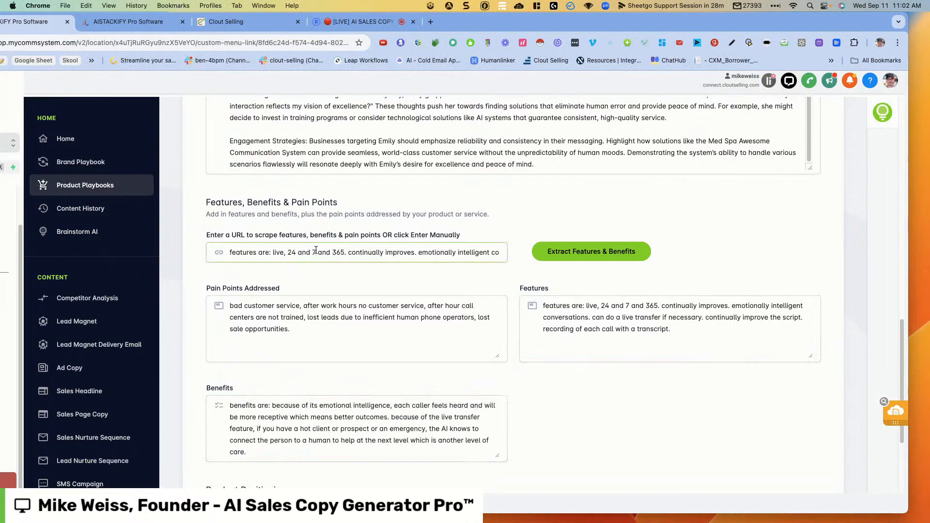
key("super+a")
key("BackSpace")
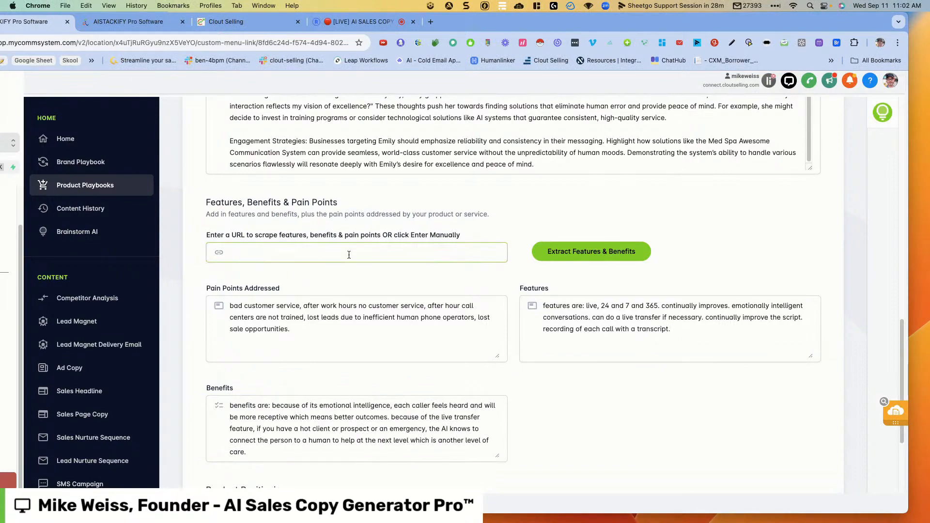
left_click(600, 428)
- Generate the product positioning from the completed pain points, features and benefits
scroll(598, 419, "down", 1)
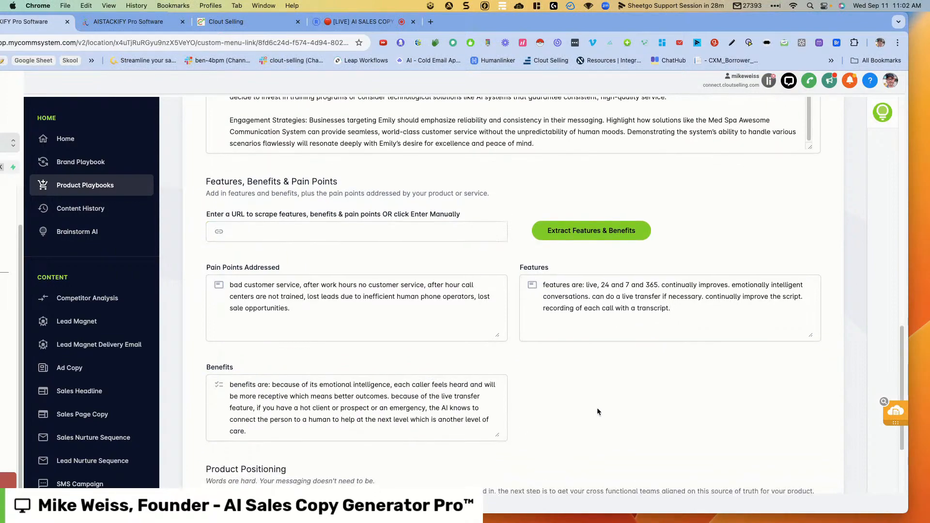
scroll(594, 388, "down", 4)
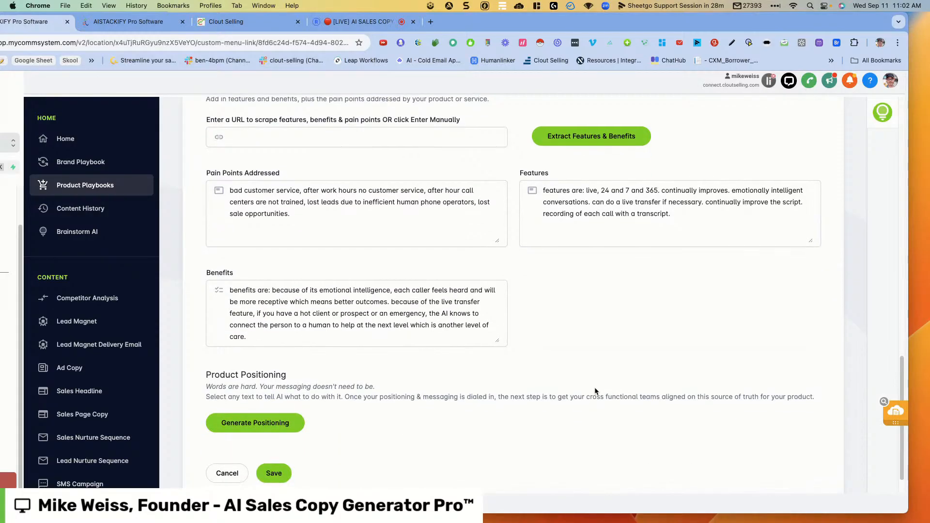
left_click(260, 426)
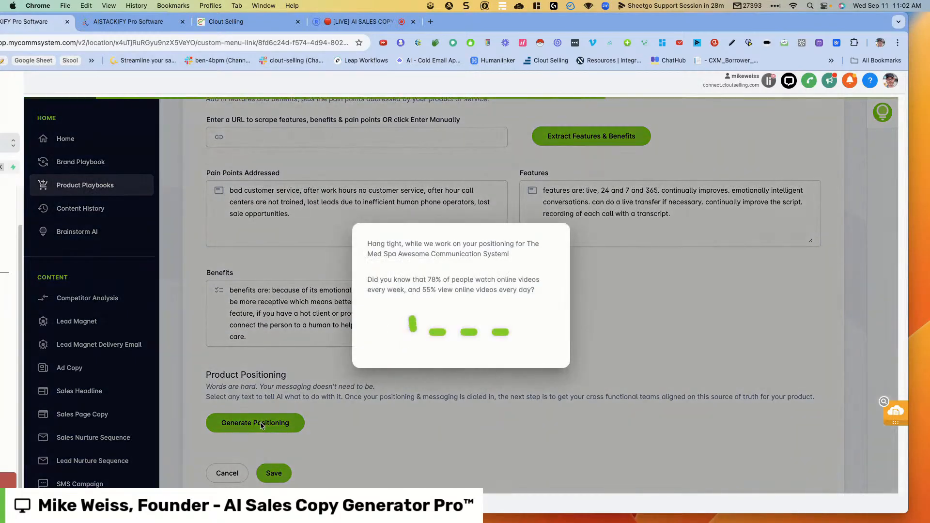
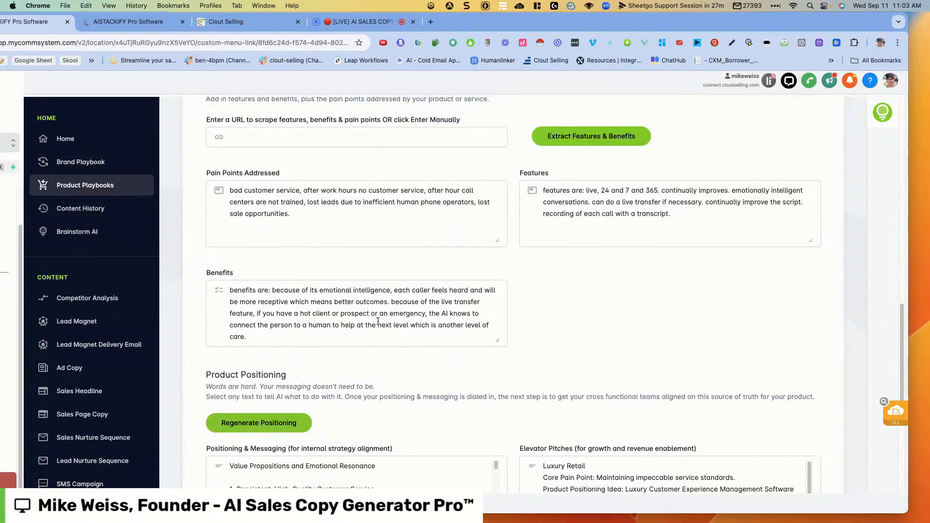
- Examine the generated Product Positioning texts, reading the value propositions and why each buyer persona cares in Positioning & Messaging
scroll(377, 321, "down", 5)
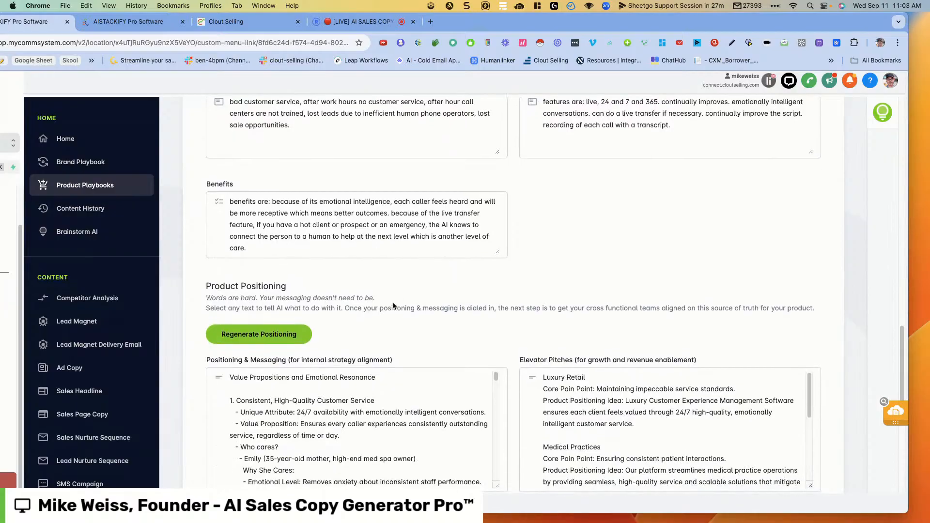
scroll(393, 305, "down", 3)
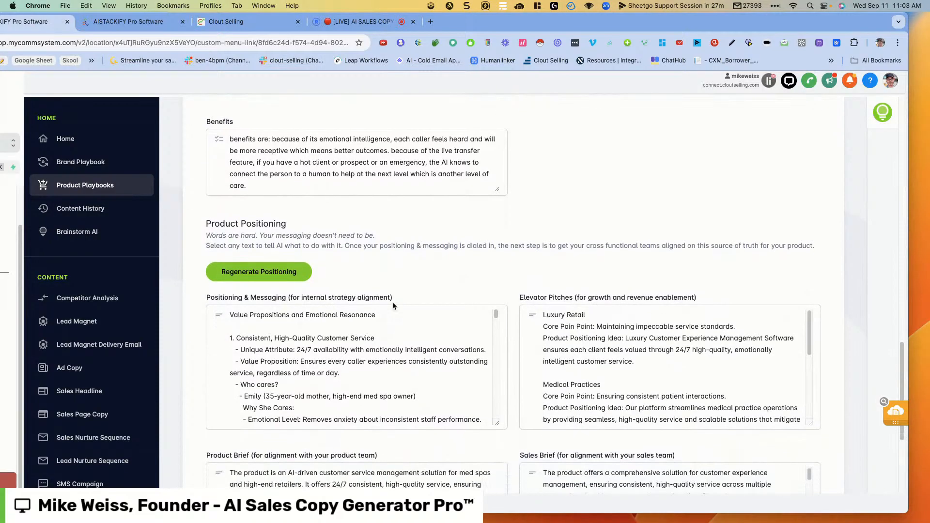
scroll(392, 305, "down", 2)
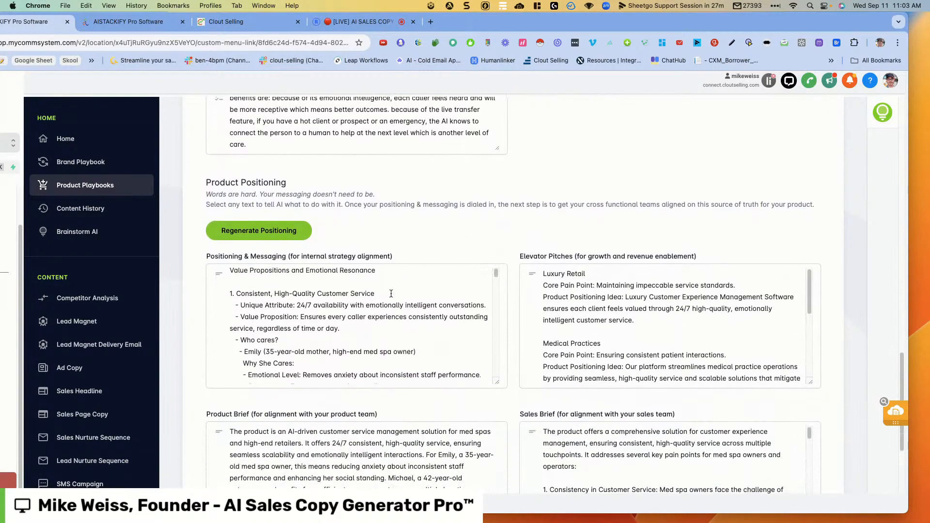
scroll(391, 294, "down", 4)
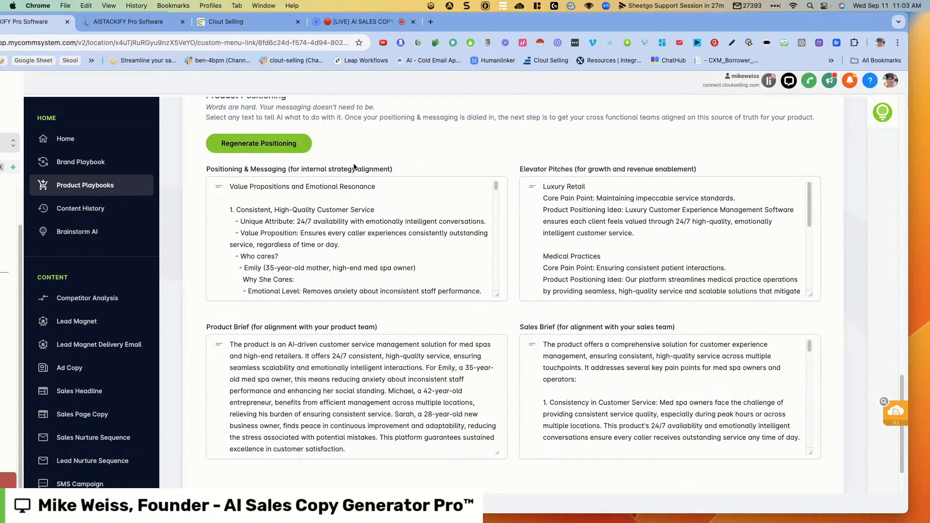
scroll(432, 161, "down", 1)
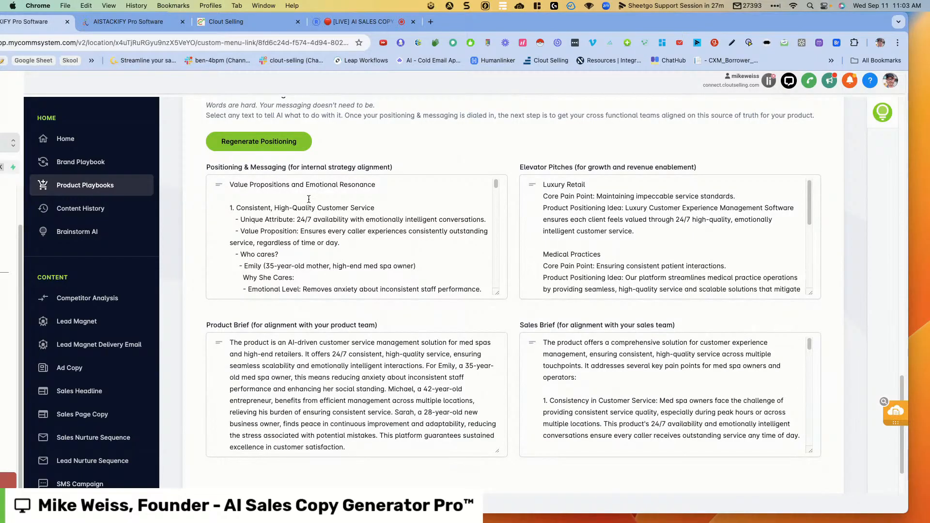
scroll(328, 203, "down", 1)
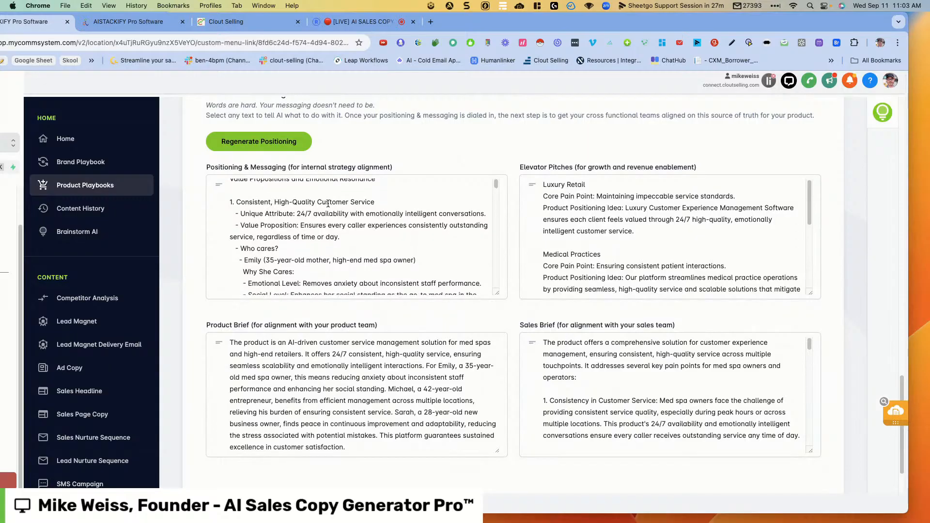
scroll(328, 204, "down", 1)
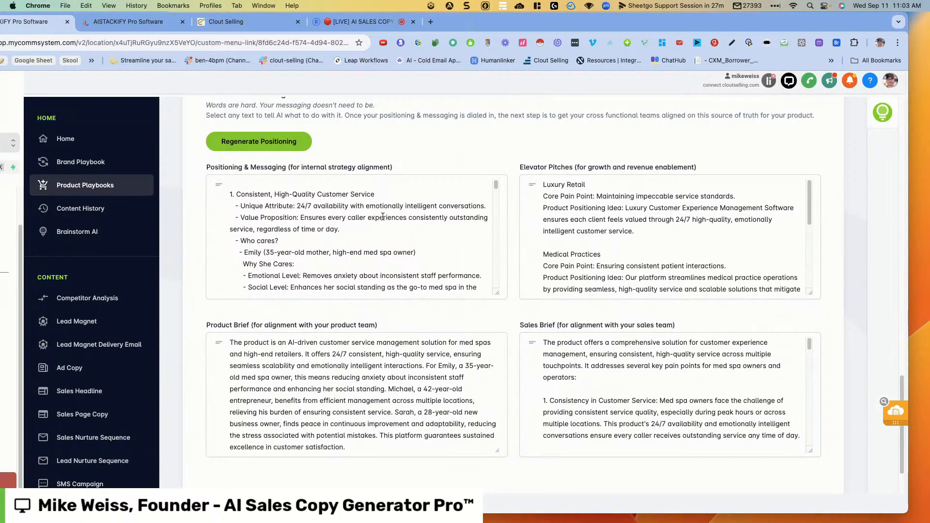
scroll(383, 217, "down", 1)
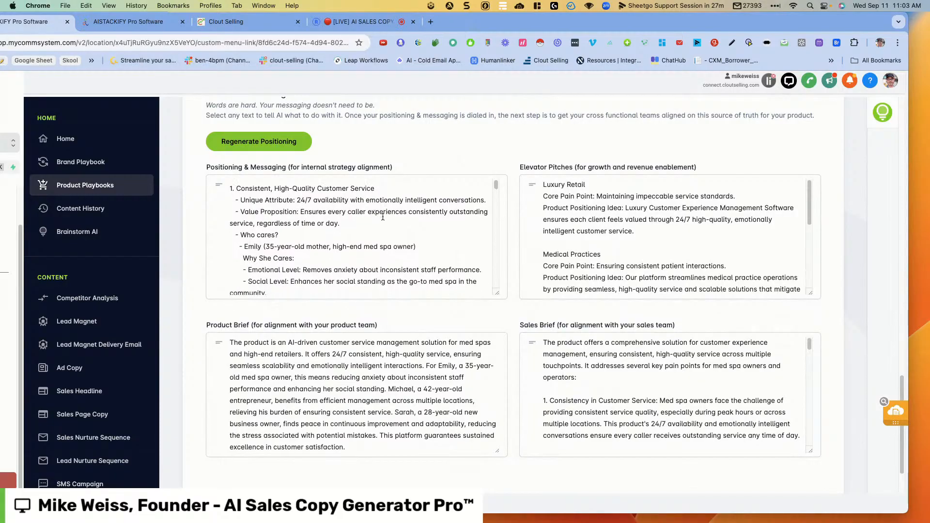
scroll(382, 216, "down", 2)
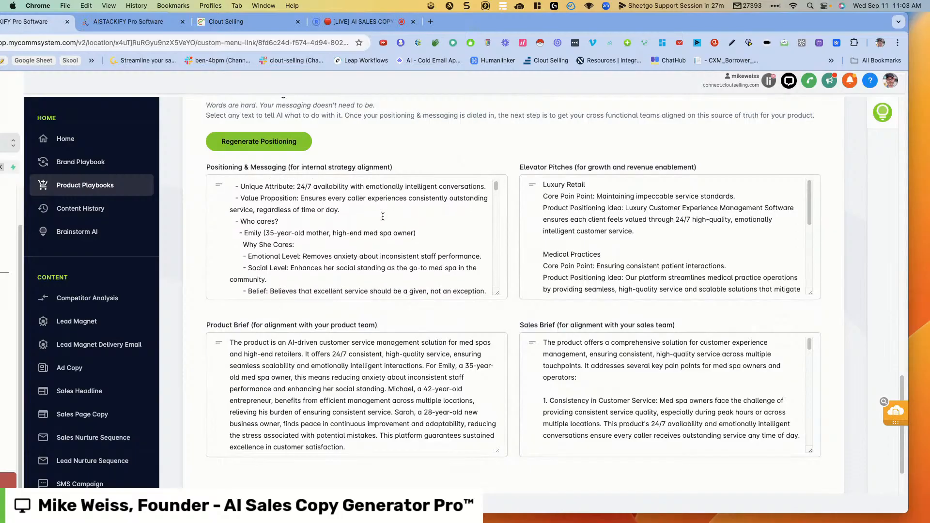
scroll(383, 216, "down", 1)
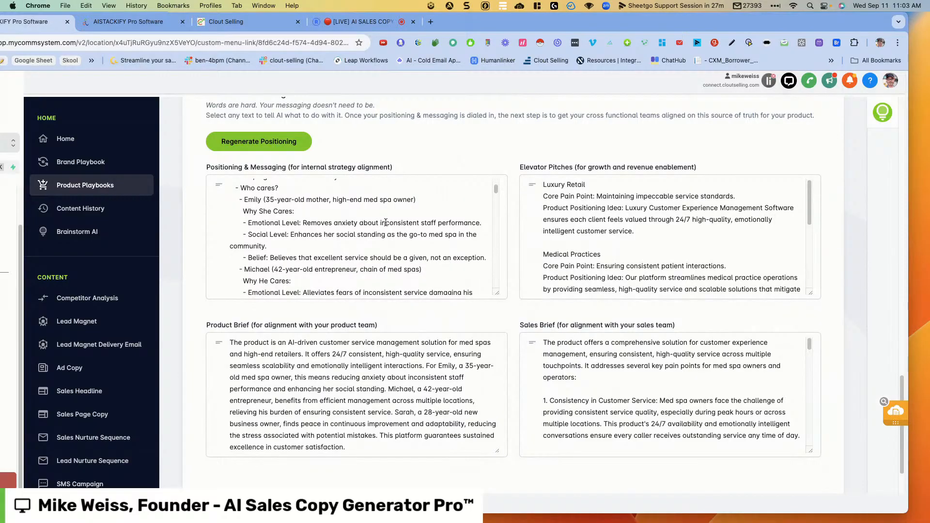
scroll(386, 227, "down", 1)
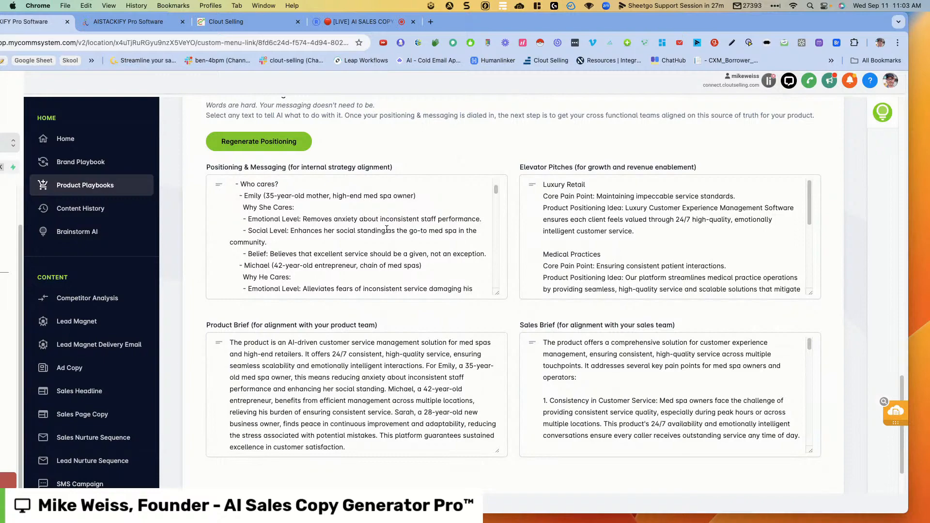
scroll(387, 228, "down", 3)
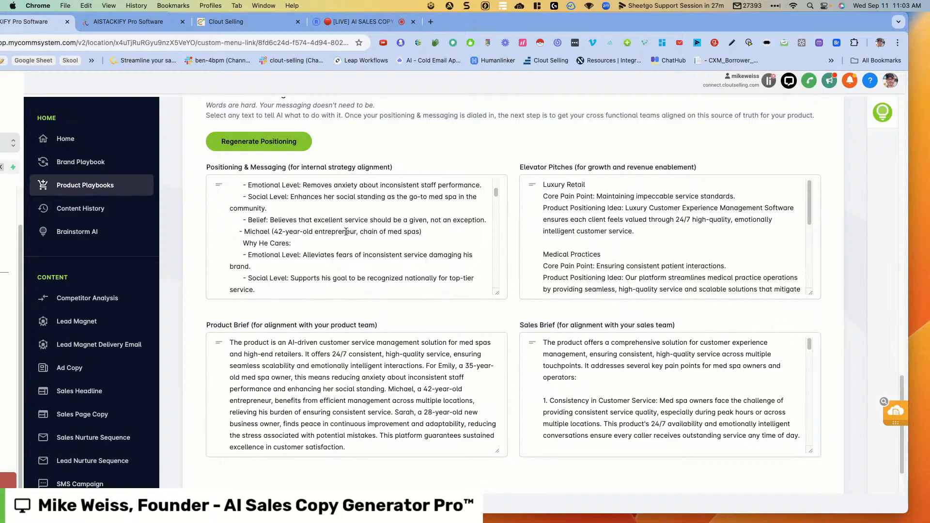
scroll(347, 234, "down", 1)
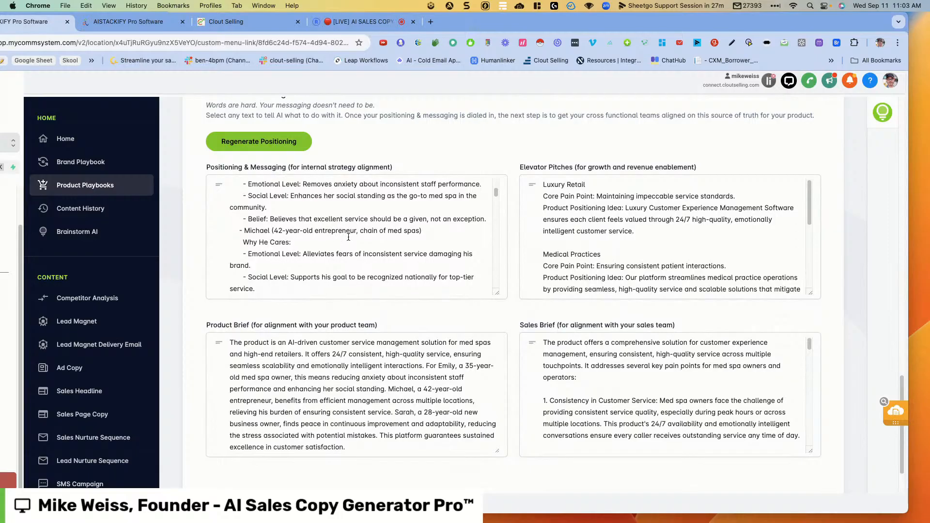
scroll(348, 237, "down", 1)
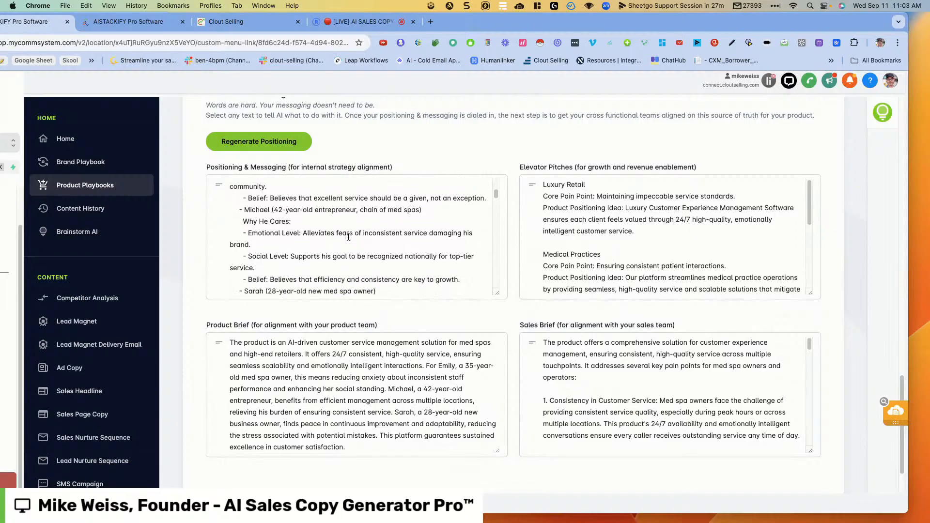
scroll(348, 237, "down", 1)
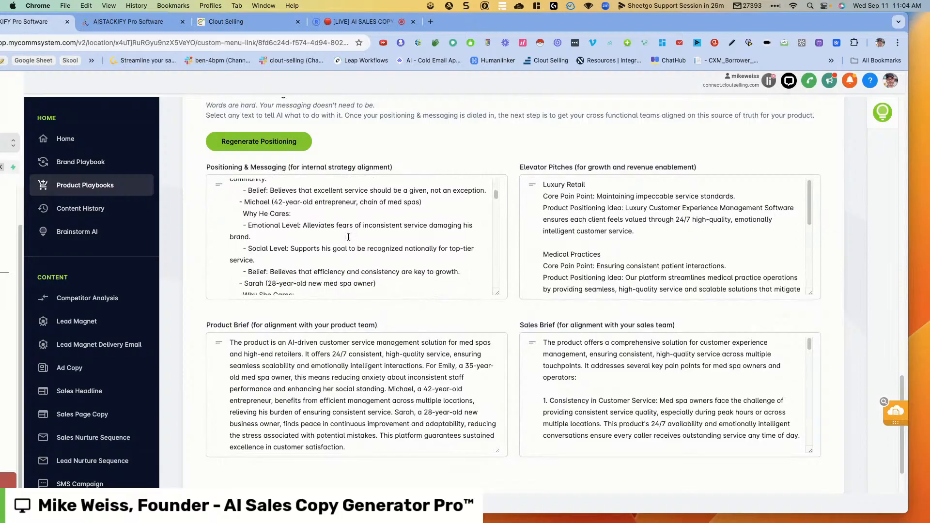
scroll(349, 237, "up", 2)
scroll(348, 237, "down", 1)
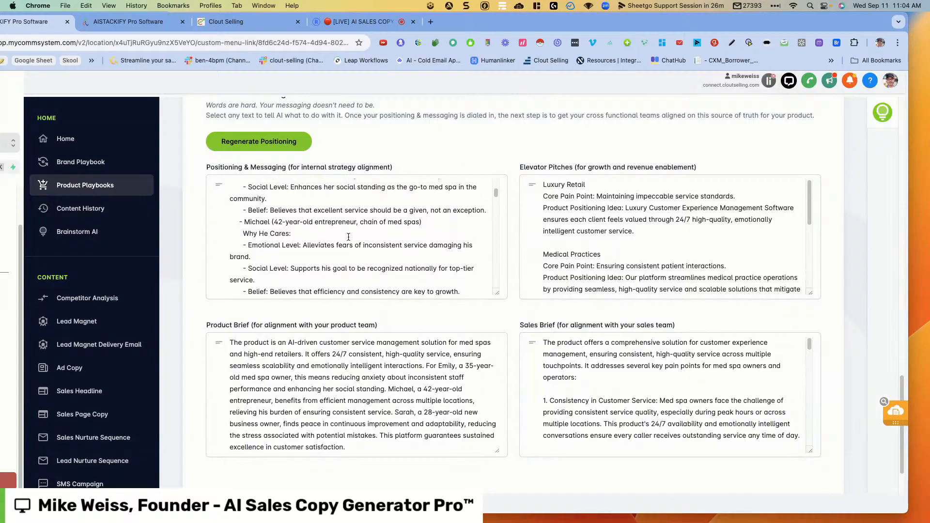
scroll(324, 226, "down", 1)
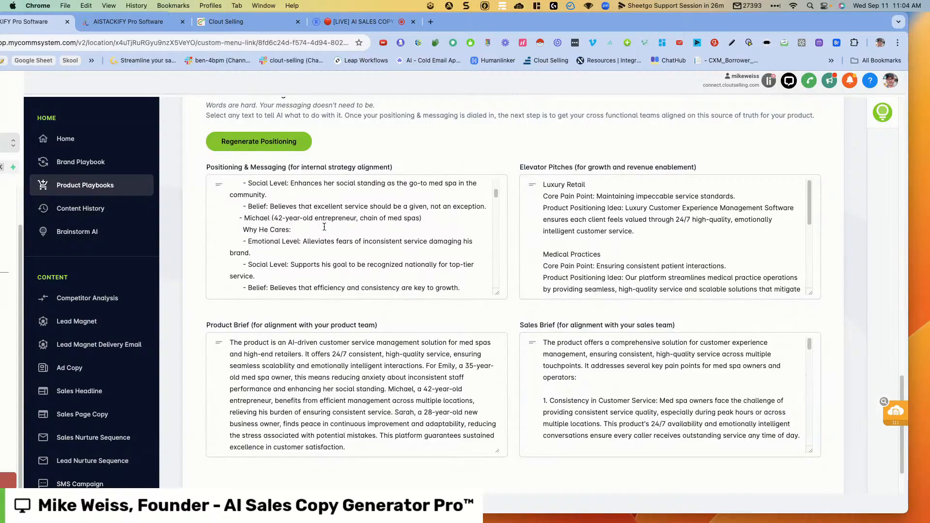
scroll(324, 227, "down", 5)
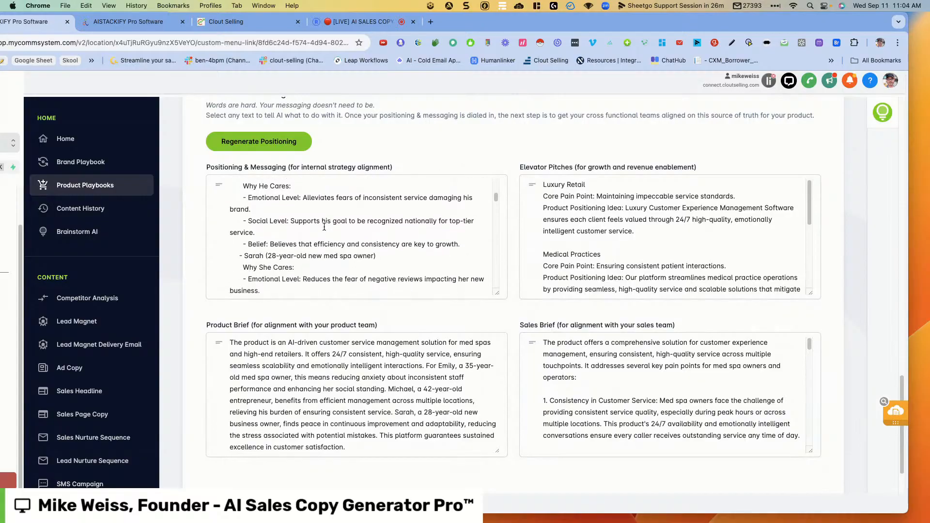
scroll(324, 227, "down", 6)
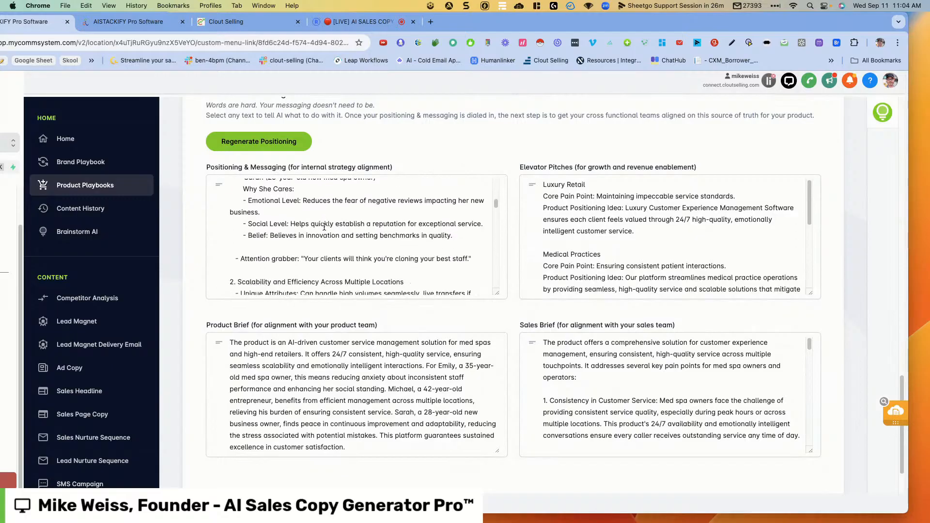
scroll(324, 226, "down", 2)
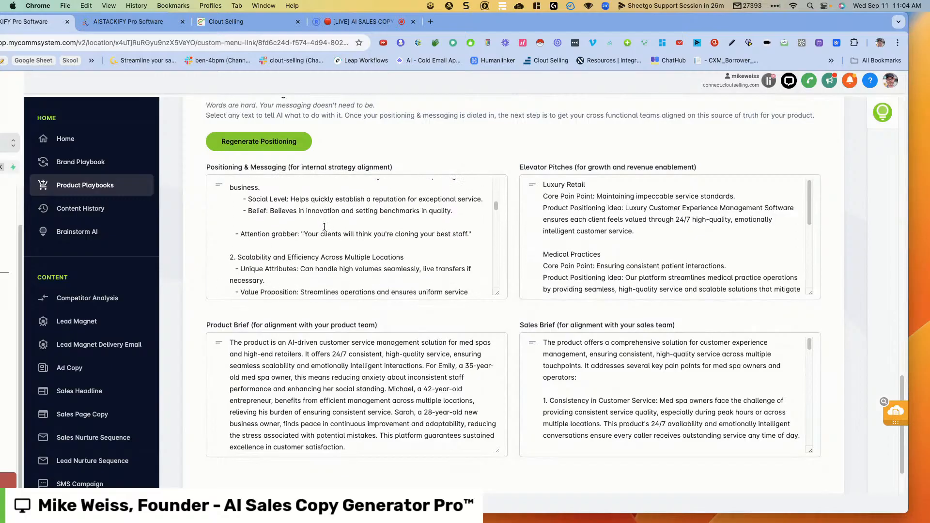
scroll(324, 227, "down", 1)
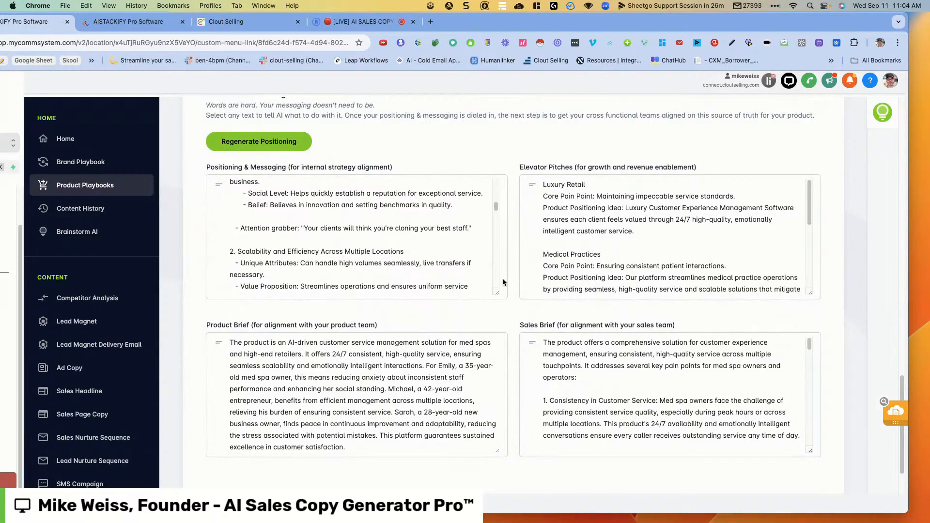
- Enlarge the Positioning & Messaging text box and read its scalability section, parallel markets and pricing models
left_click_drag(497, 293, 520, 431)
scroll(496, 270, "down", 3)
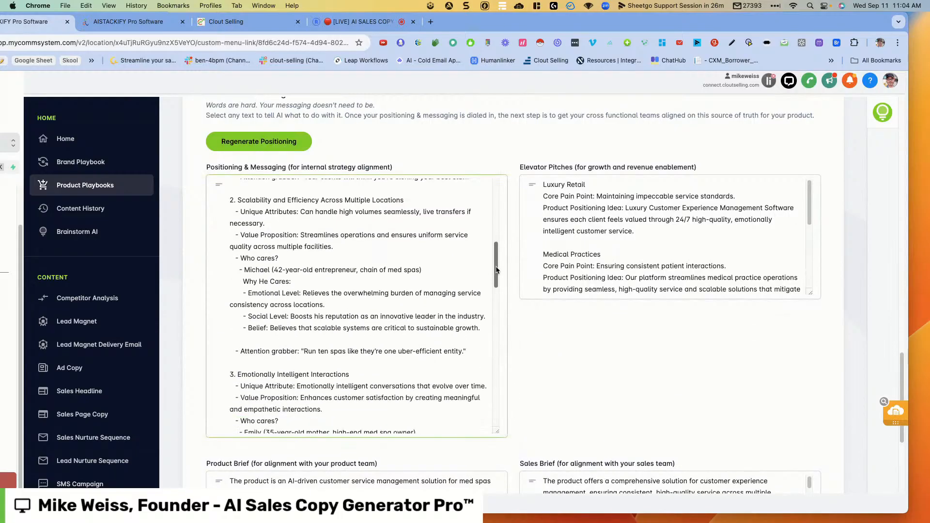
left_click_drag(495, 269, 500, 384)
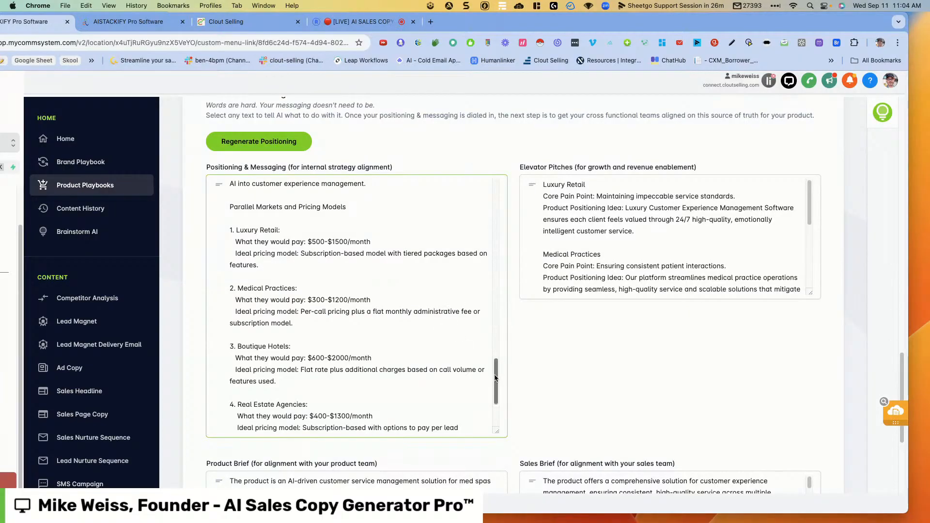
left_click_drag(495, 398, 496, 236)
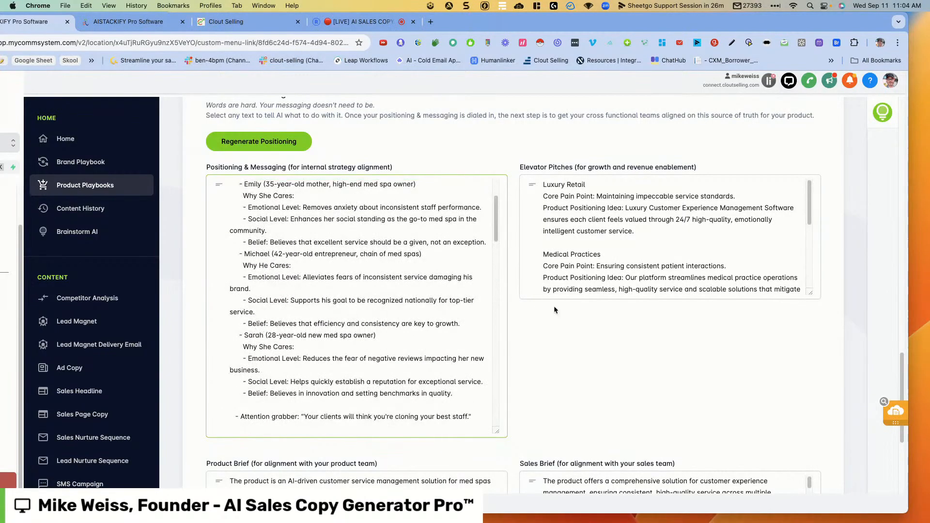
- Enlarge the Elevator Pitches text box and read the core pain points and product positioning ideas for each market
left_click_drag(811, 294, 810, 441)
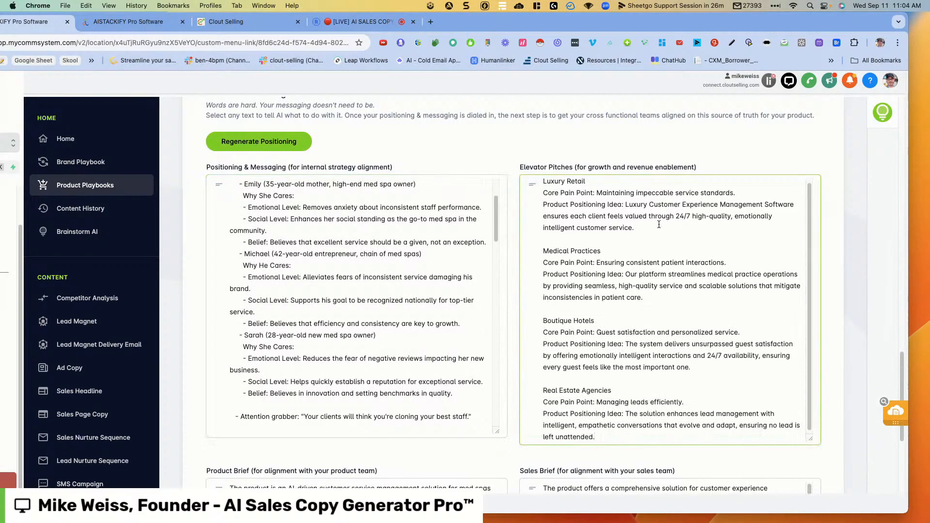
scroll(658, 224, "up", 1)
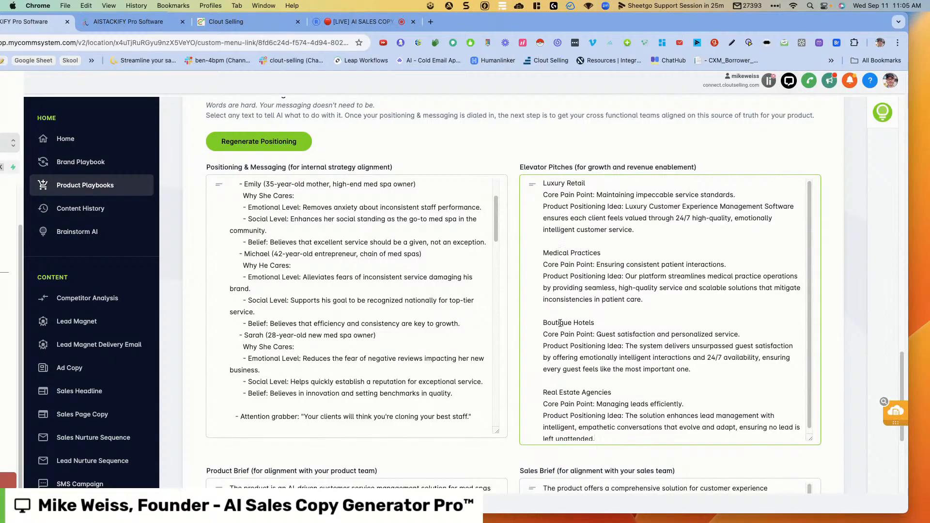
scroll(561, 323, "down", 1)
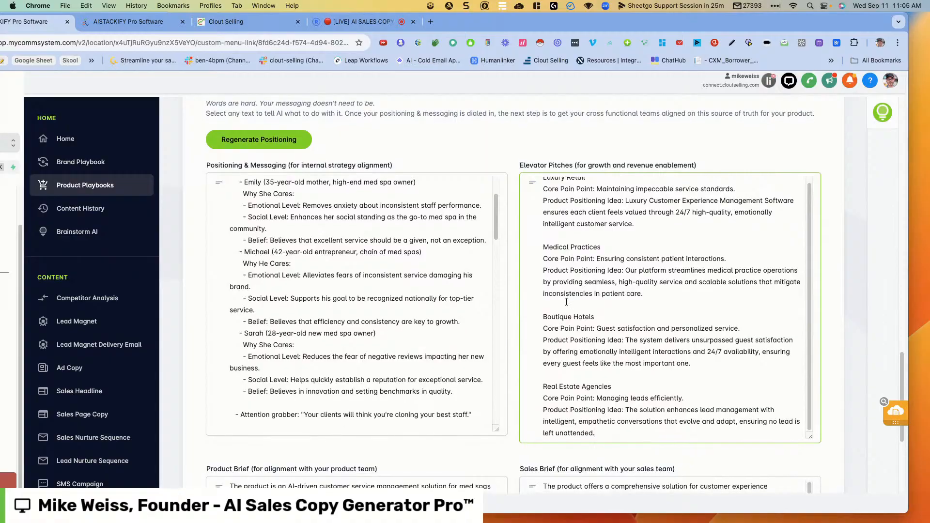
scroll(566, 302, "down", 1)
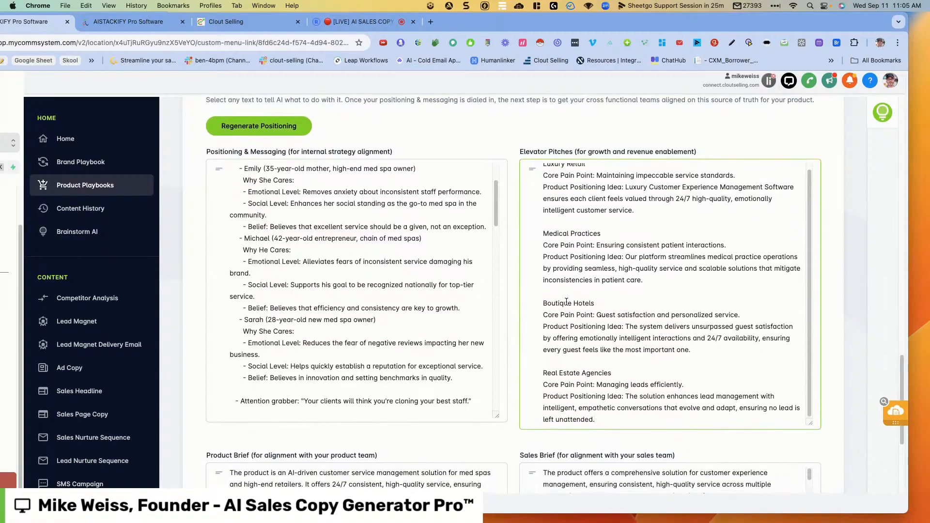
scroll(566, 302, "down", 1)
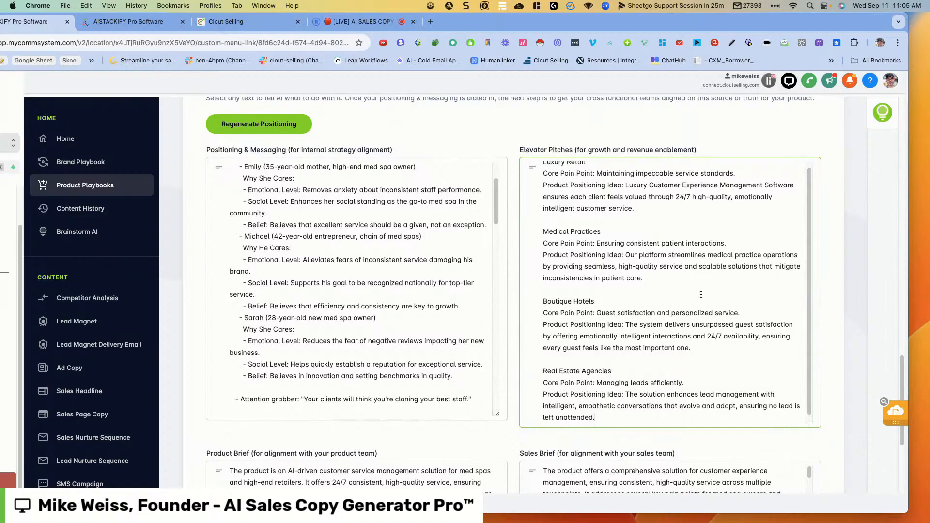
- Enlarge the Product Brief and Sales Brief text boxes and skim through their contents
scroll(672, 258, "down", 5)
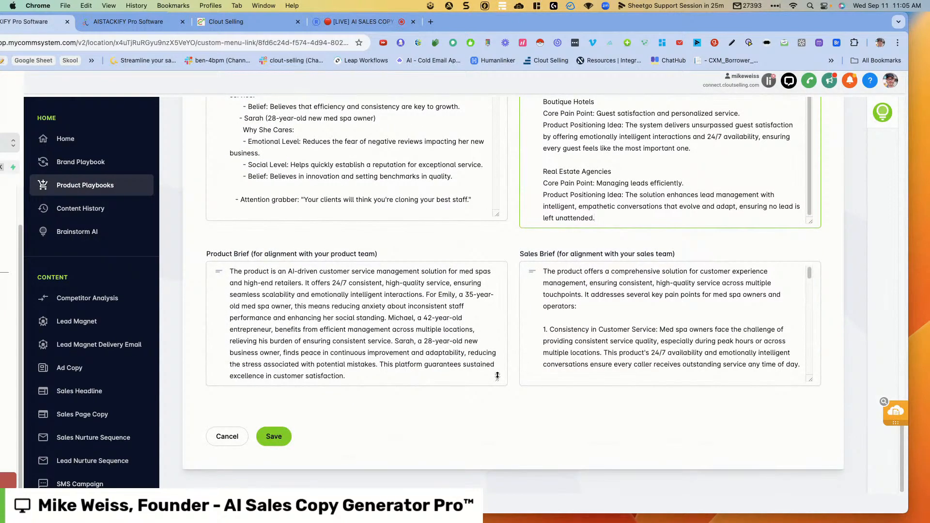
left_click_drag(497, 378, 531, 462)
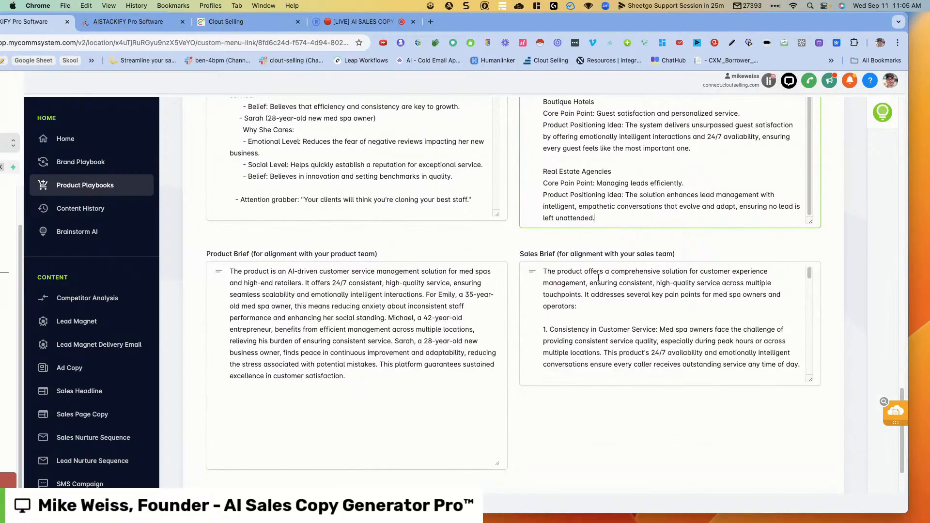
left_click_drag(810, 378, 811, 468)
scroll(663, 291, "down", 10)
scroll(662, 291, "up", 15)
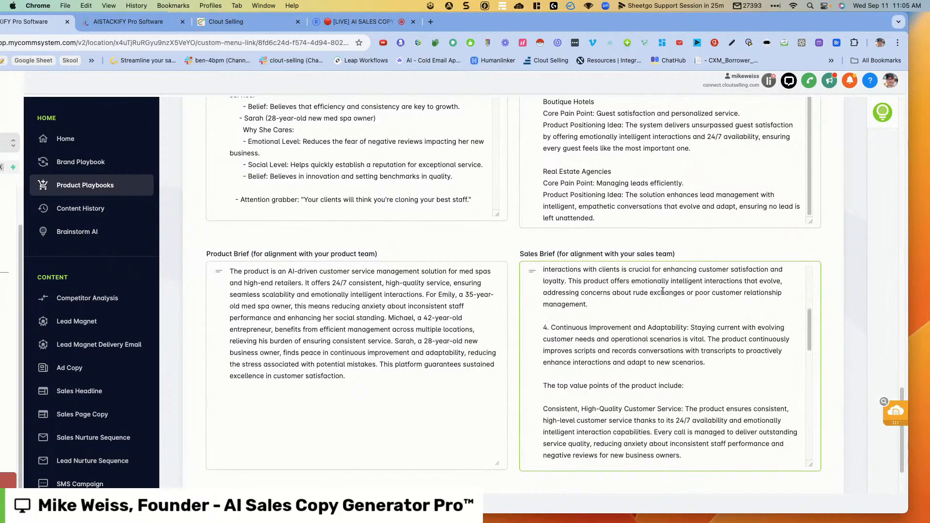
- Read the Sales Brief's pain points for med spa owners and the product's top value points
scroll(661, 289, "down", 10)
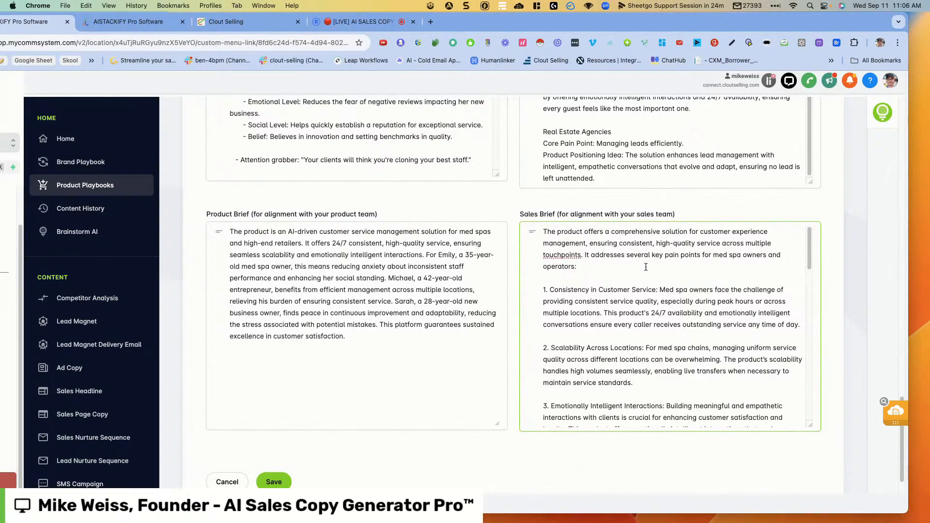
scroll(645, 267, "down", 2)
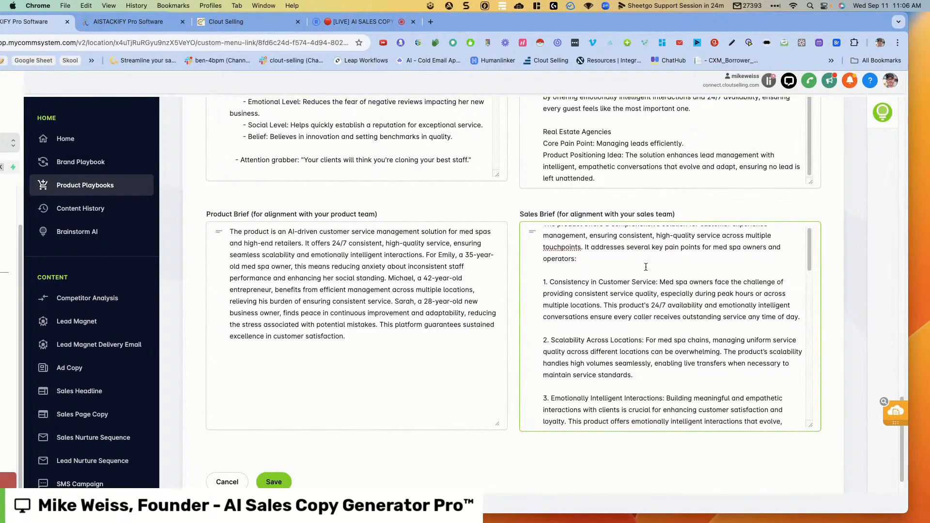
scroll(645, 267, "down", 3)
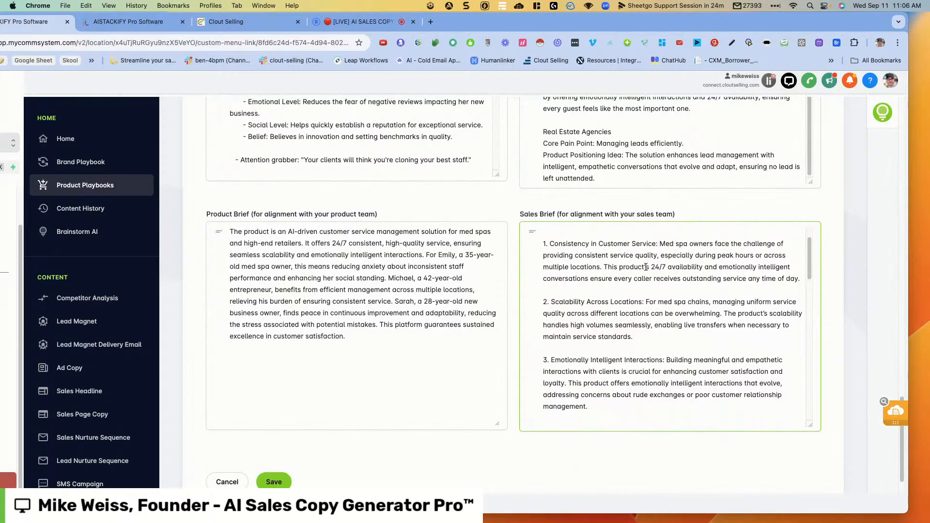
scroll(645, 267, "down", 5)
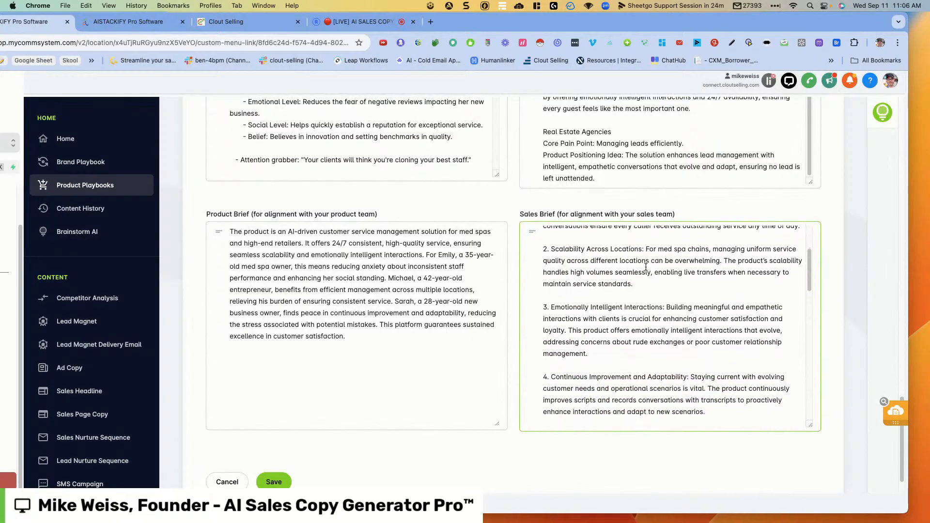
scroll(645, 267, "down", 3)
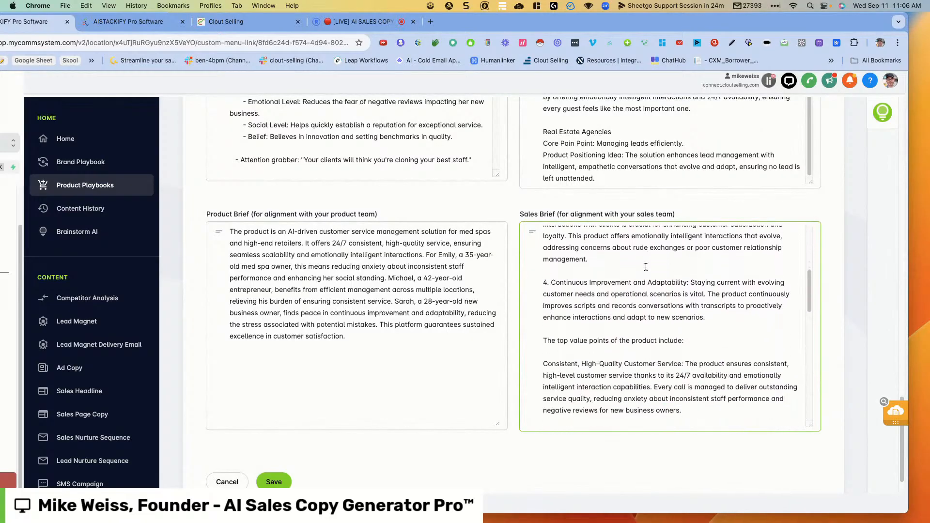
scroll(646, 267, "down", 4)
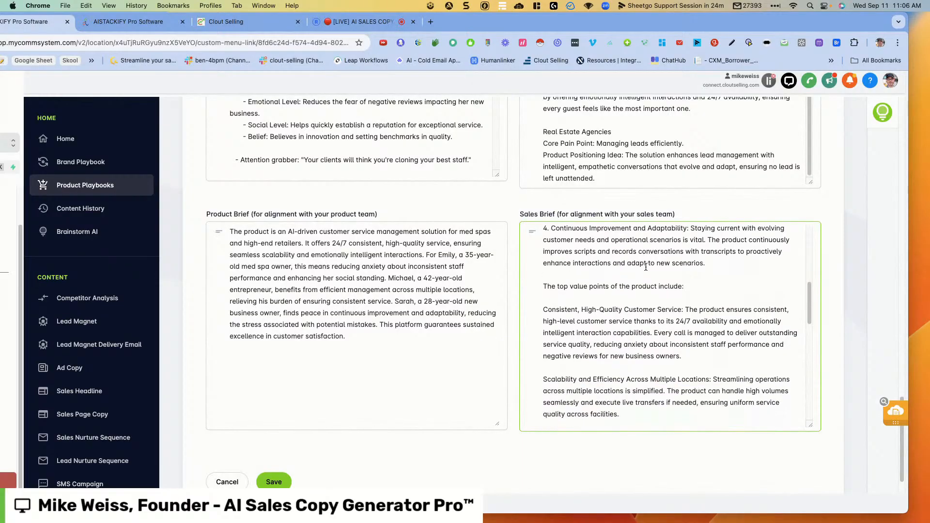
scroll(646, 267, "down", 2)
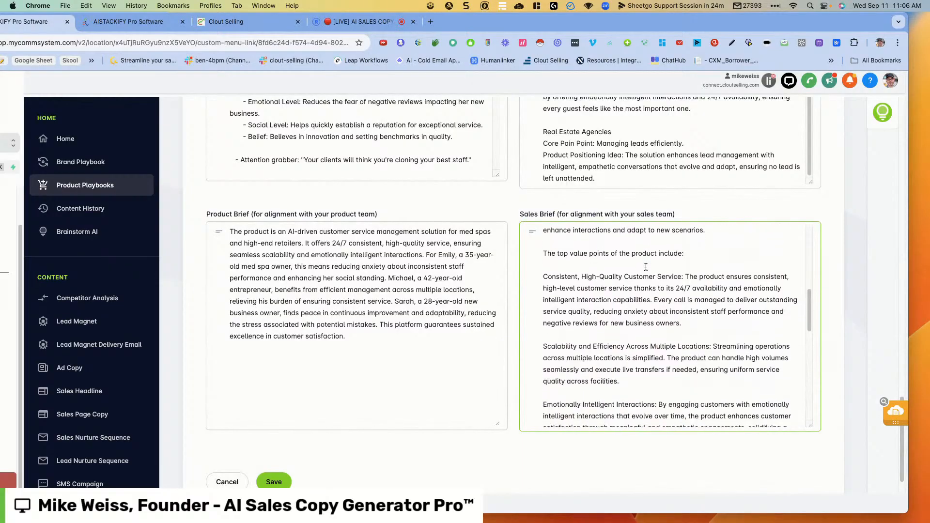
scroll(646, 267, "down", 4)
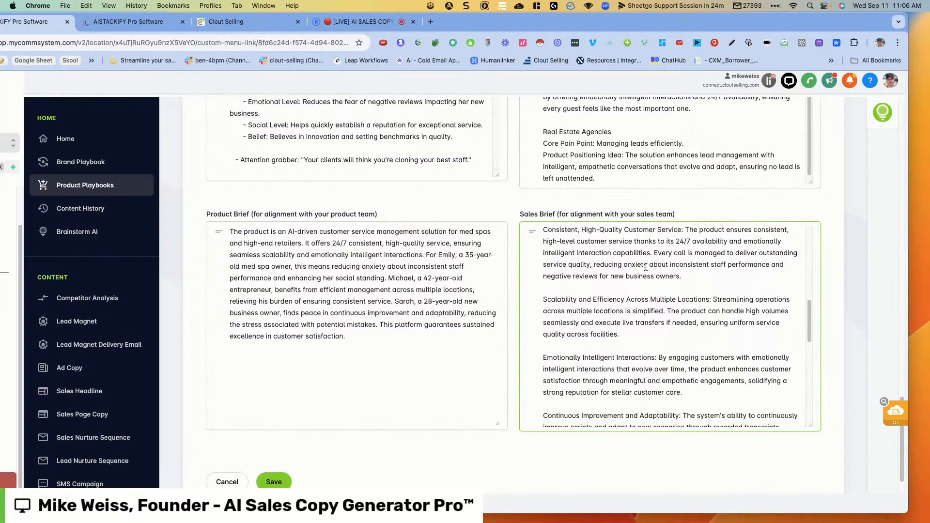
scroll(646, 267, "down", 10)
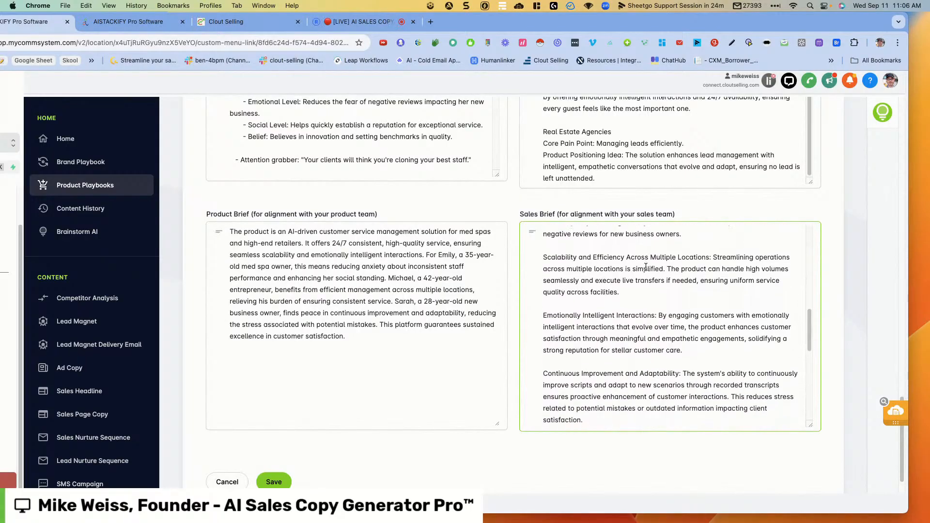
- Read the Sales Brief's proof of value delivery section with its supporting statistics, through to the closing paragraph
scroll(645, 267, "down", 1)
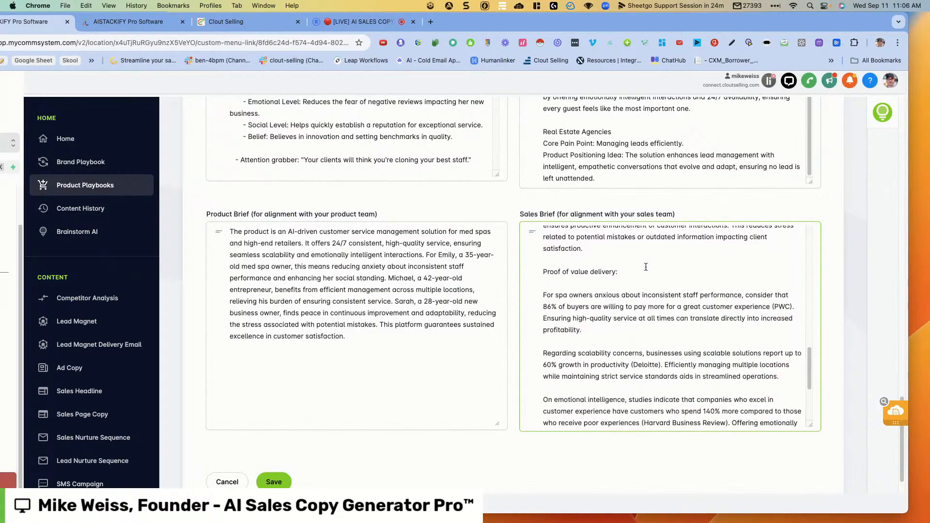
scroll(646, 267, "down", 2)
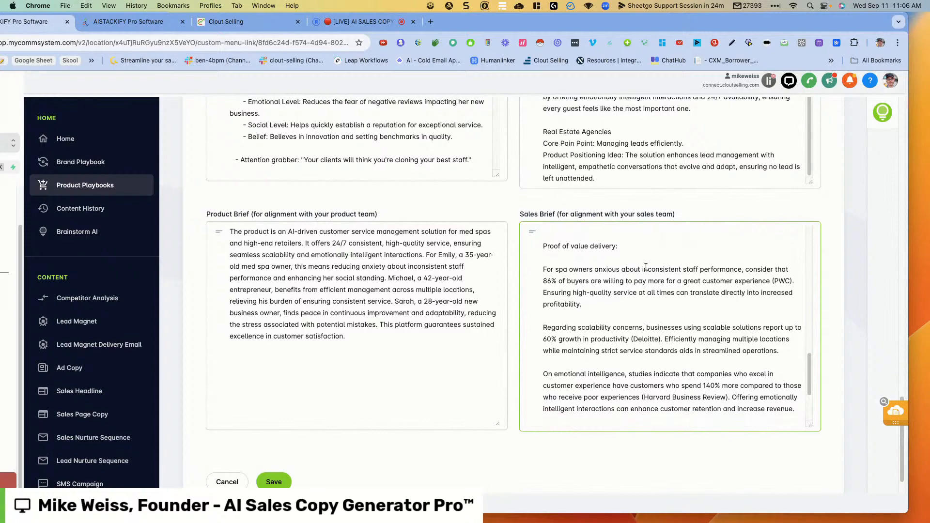
scroll(646, 267, "down", 1)
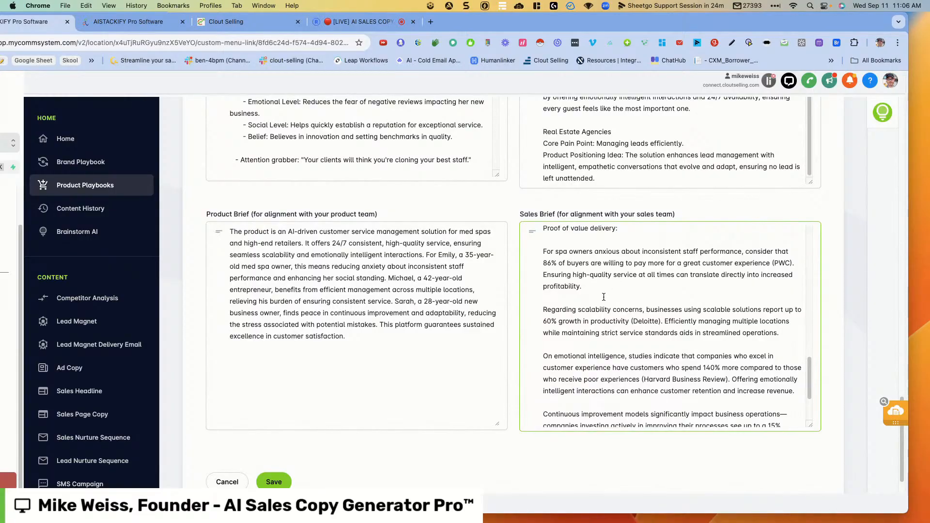
scroll(604, 297, "down", 1)
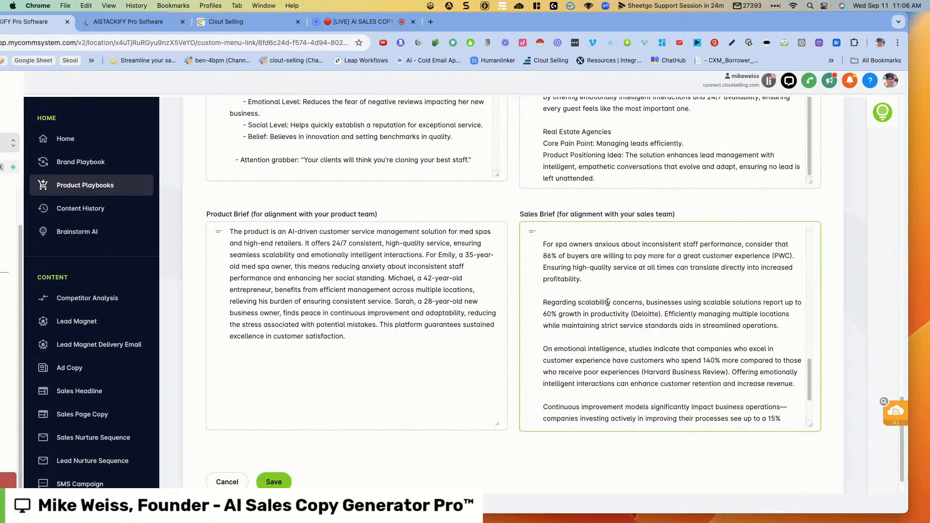
scroll(608, 302, "down", 1)
scroll(608, 300, "down", 1)
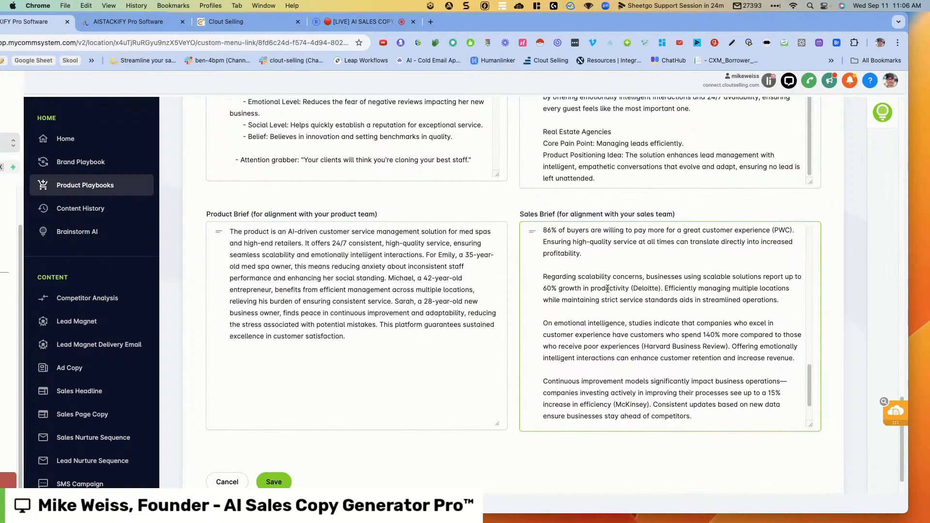
scroll(605, 281, "down", 5)
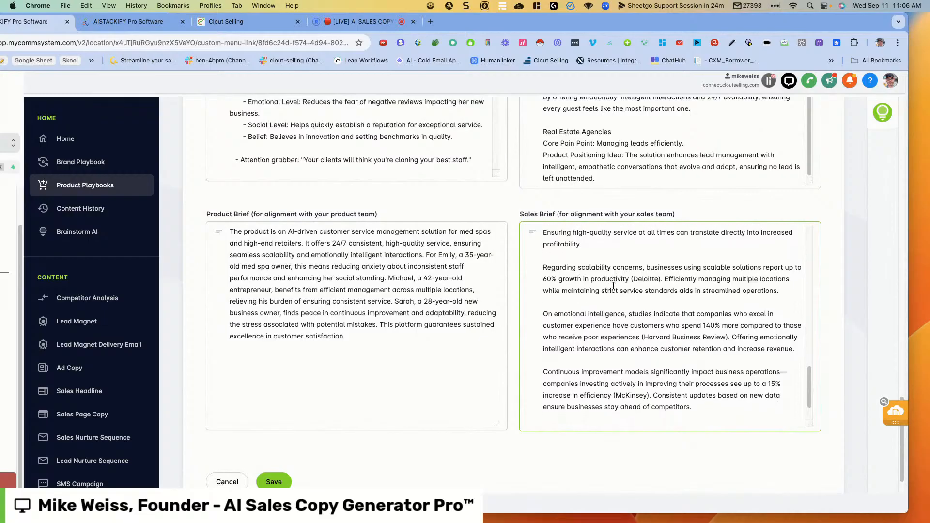
scroll(595, 273, "down", 2)
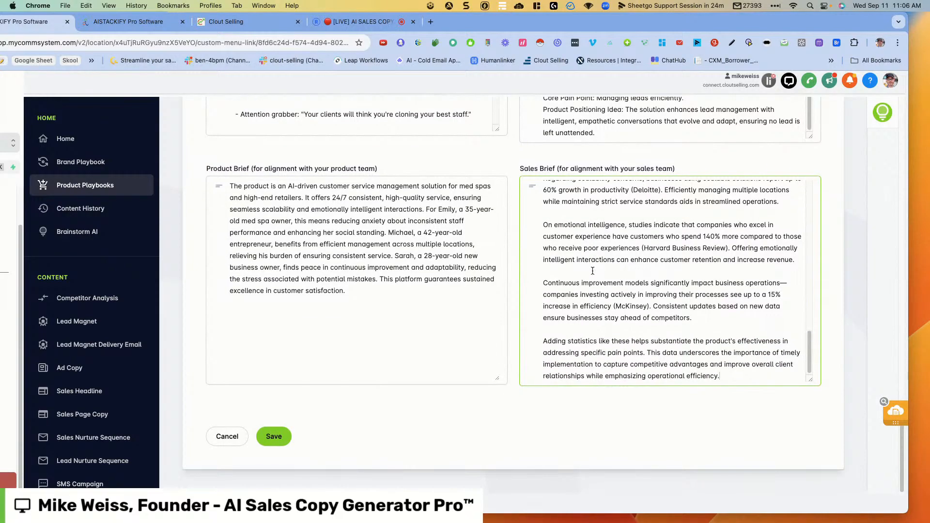
- Save the new product playbook and expand the saved Med Spa Awesome Communication System entry down to its buyer personas
left_click(274, 437)
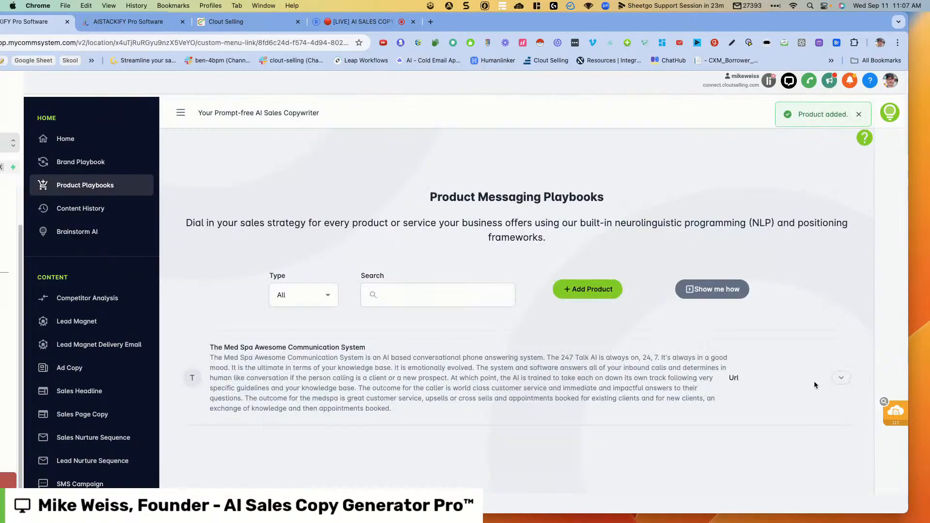
left_click(841, 378)
scroll(607, 371, "down", 3)
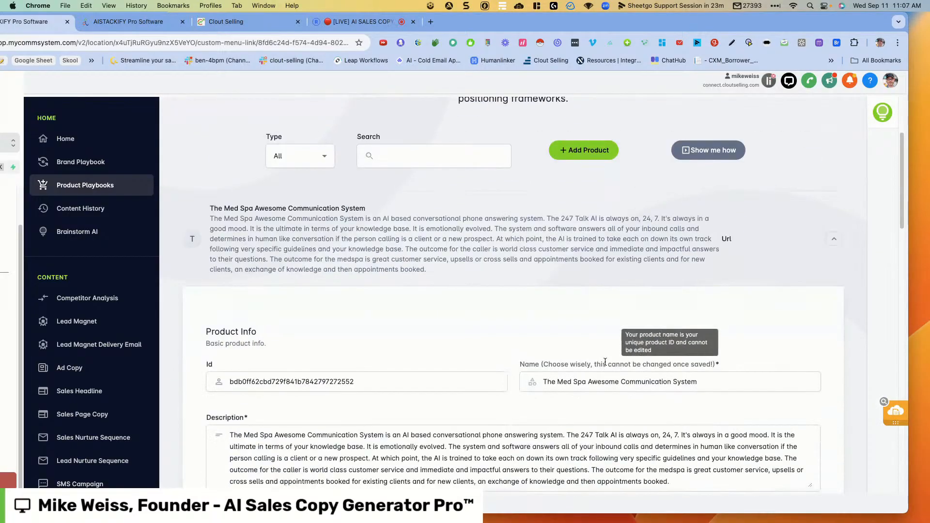
scroll(605, 362, "down", 5)
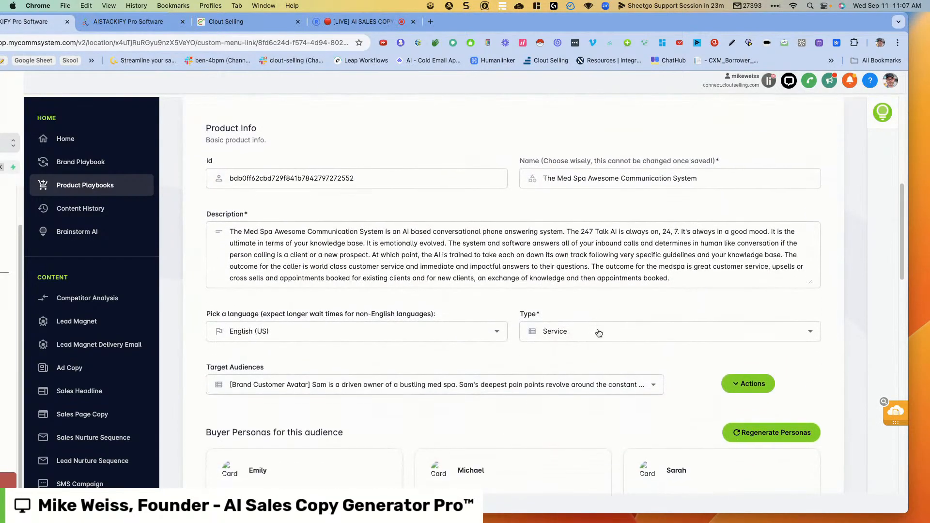
scroll(598, 332, "down", 6)
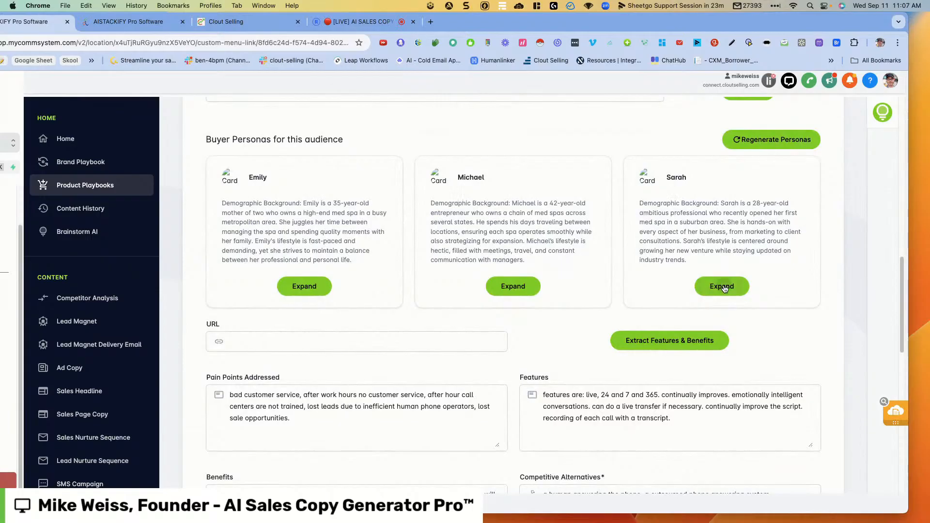
- View the full profiles of the 28-year-old new med spa owner and the 42-year-old med spa chain entrepreneur personas
left_click(703, 287)
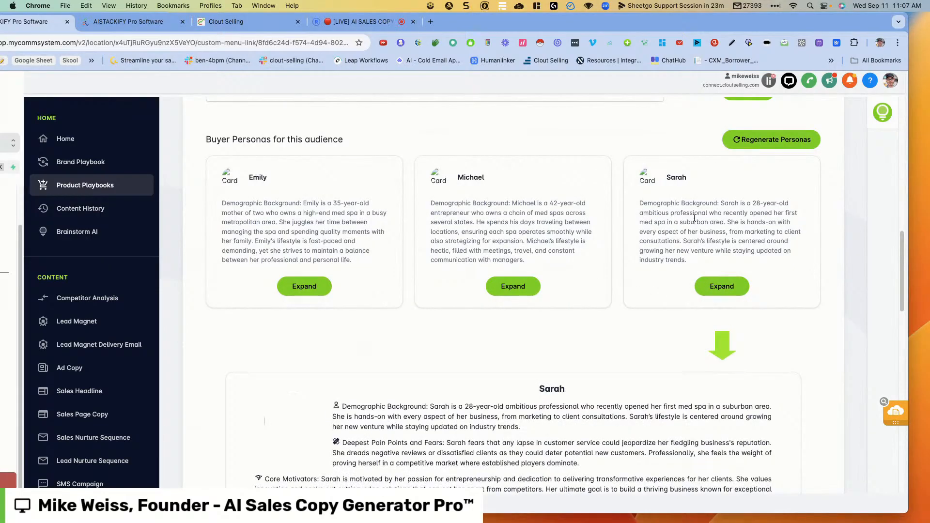
scroll(638, 238, "down", 3)
scroll(637, 239, "down", 1)
scroll(636, 238, "up", 1)
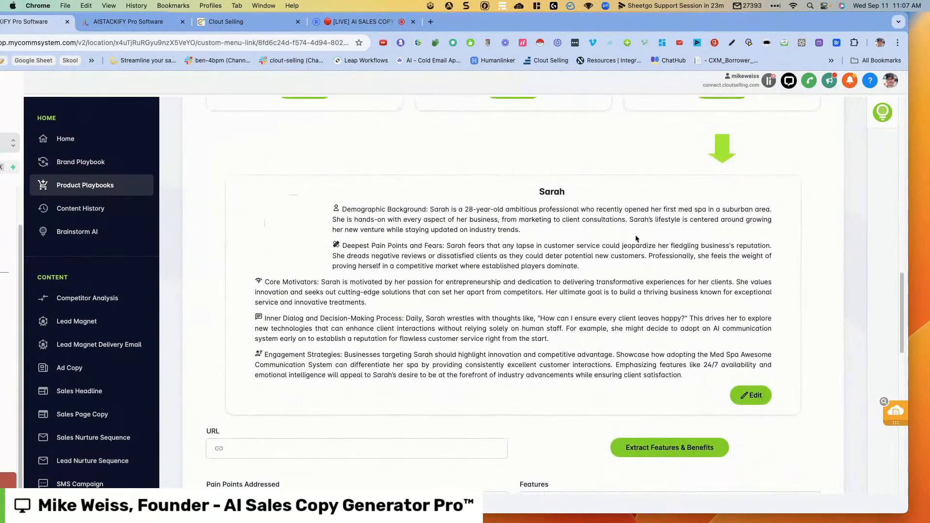
left_click(516, 116)
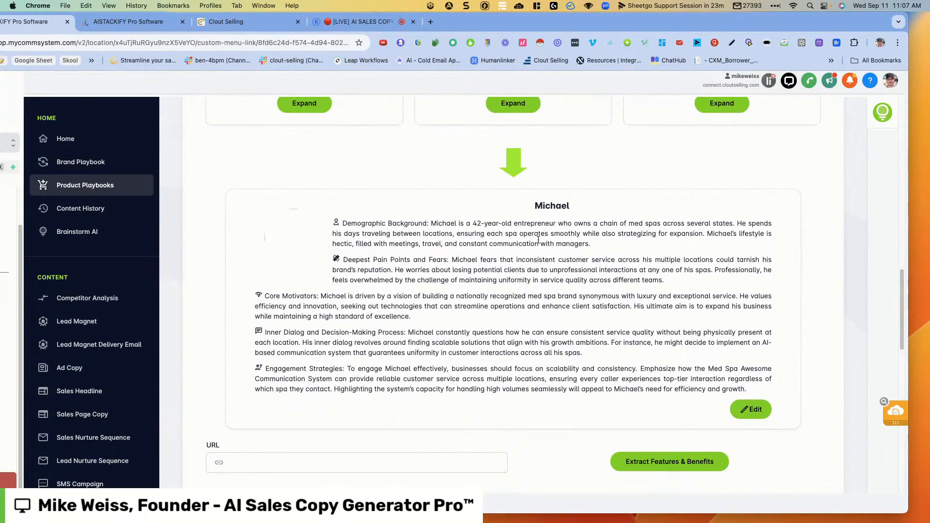
scroll(538, 238, "up", 2)
scroll(689, 343, "down", 2)
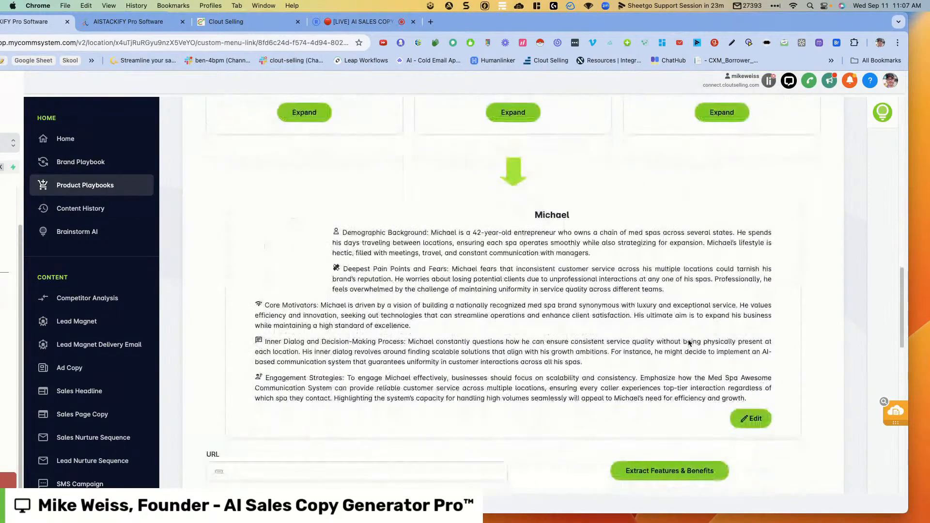
- Check which actions are available for the playbook's target audience, without choosing one
scroll(331, 214, "up", 7)
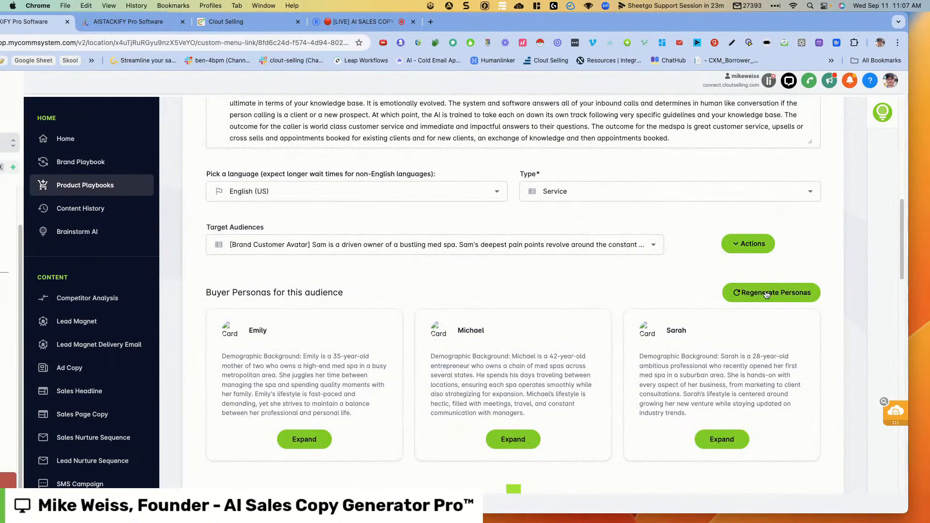
left_click(756, 243)
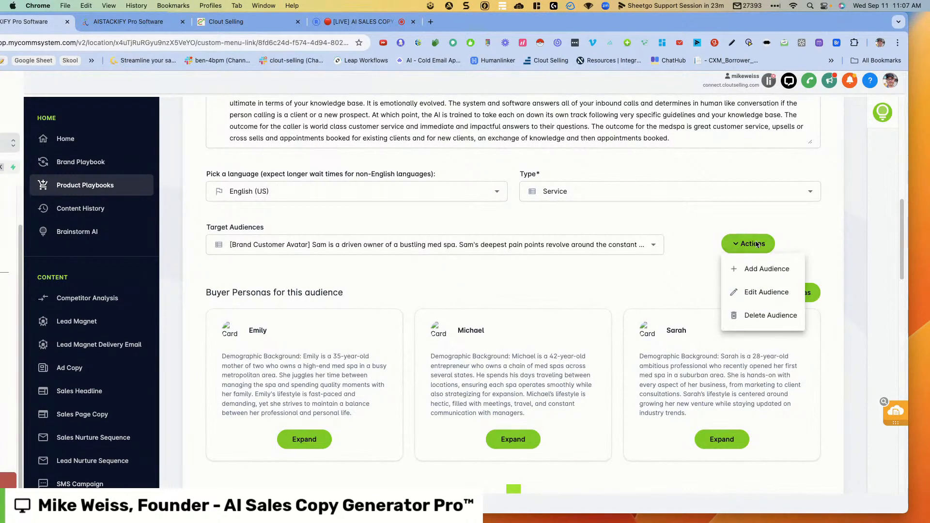
left_click(696, 269)
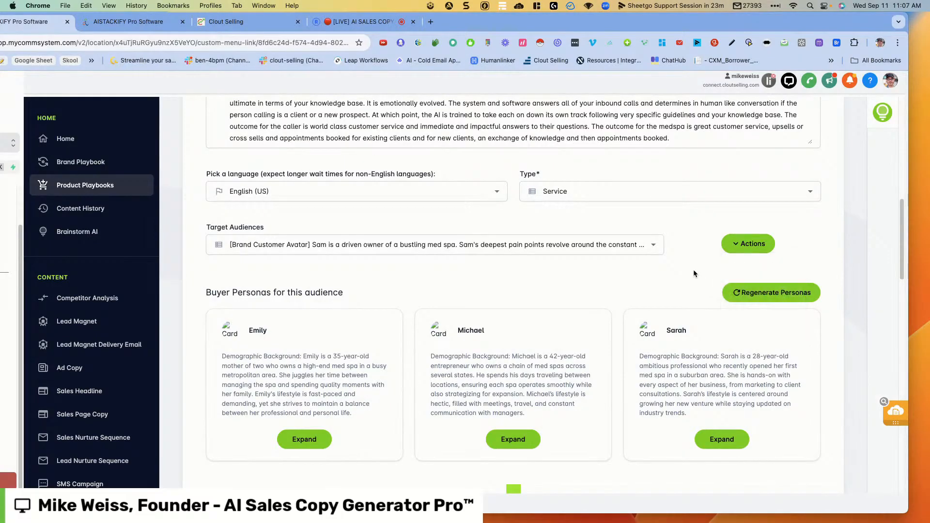
- Look through the rest of the playbook, from the expanded persona profile through pain points, features and positioning to the product and sales briefs
scroll(677, 274, "down", 6)
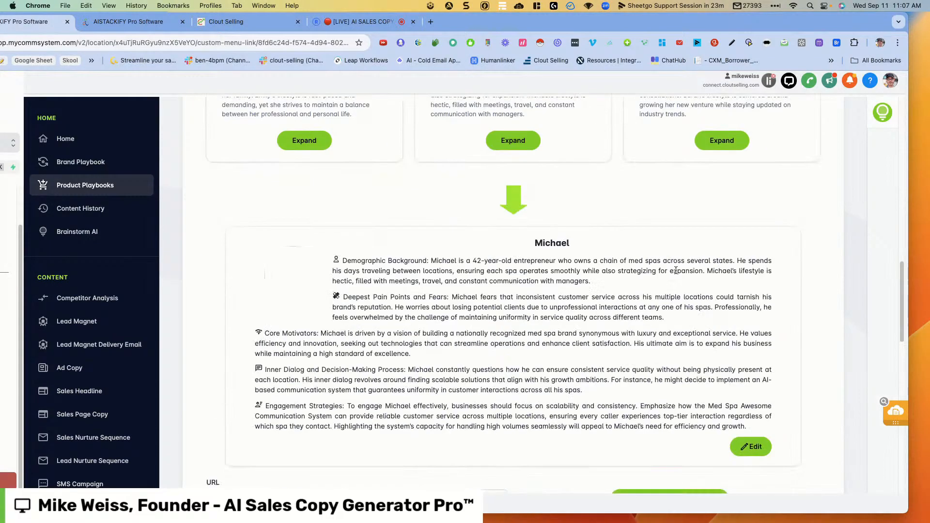
scroll(565, 229, "down", 4)
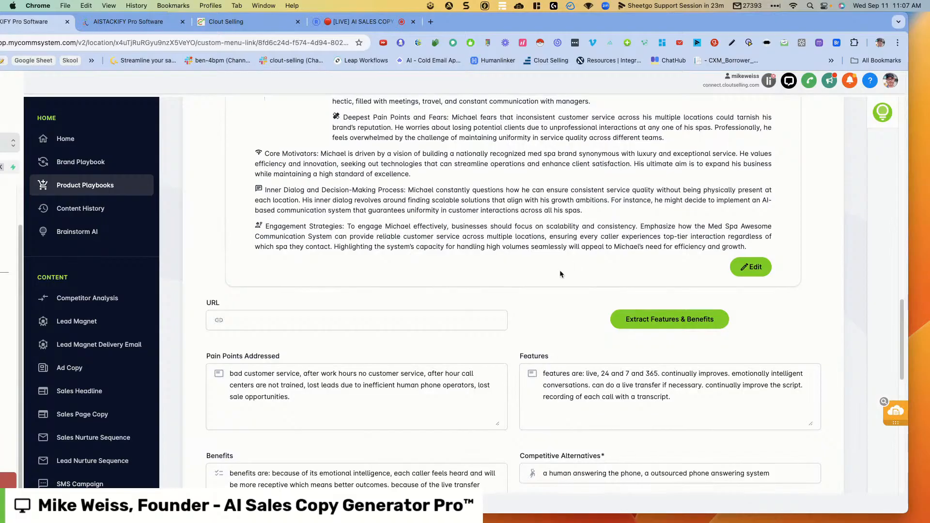
scroll(567, 270, "down", 5)
scroll(560, 271, "down", 3)
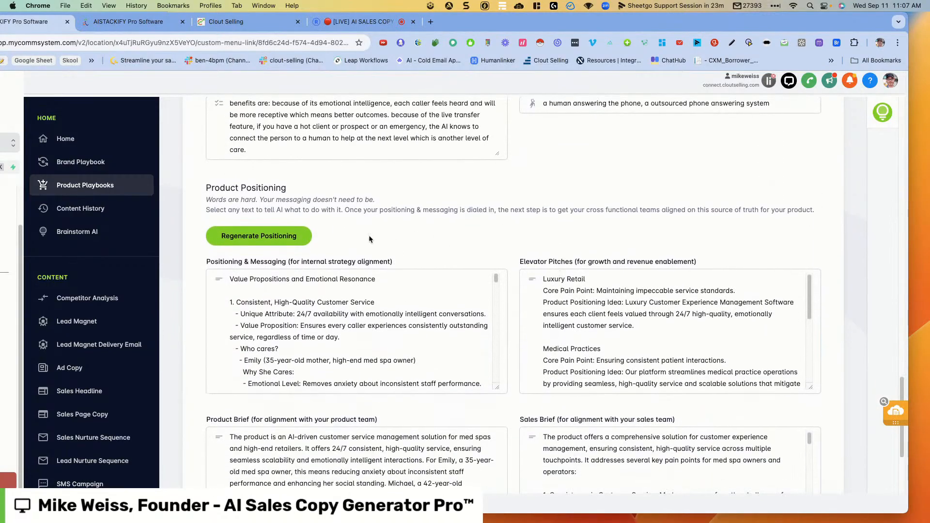
scroll(451, 247, "down", 4)
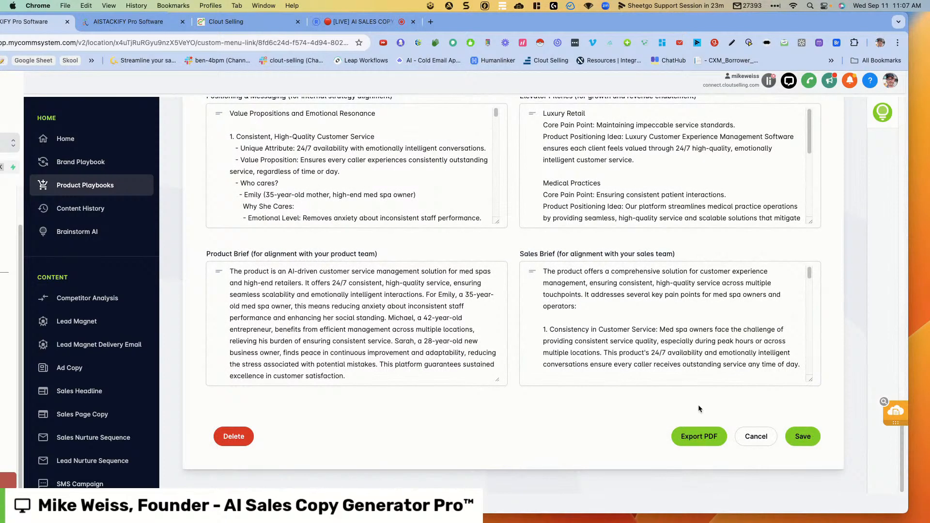
- Revisit the Brand Messaging Playbook, and return to the Product Messaging Playbooks list
scroll(621, 300, "up", 20)
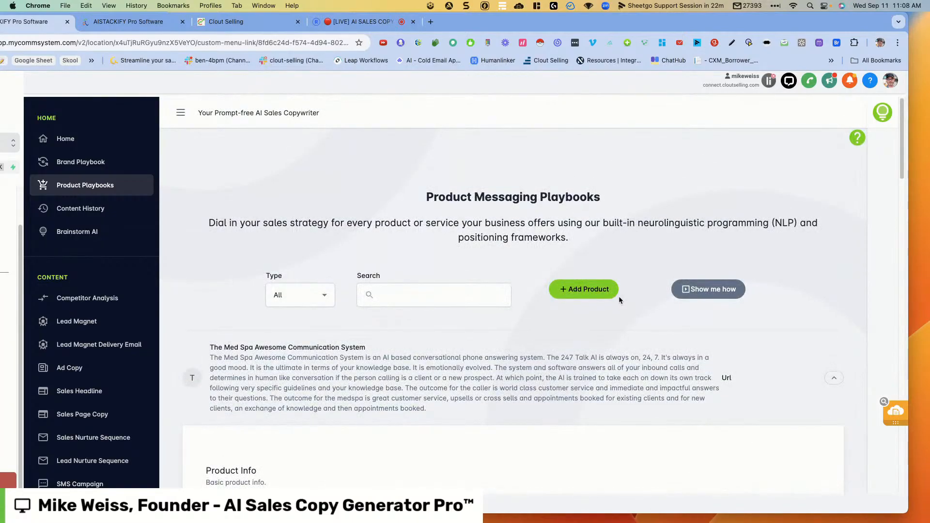
left_click(79, 163)
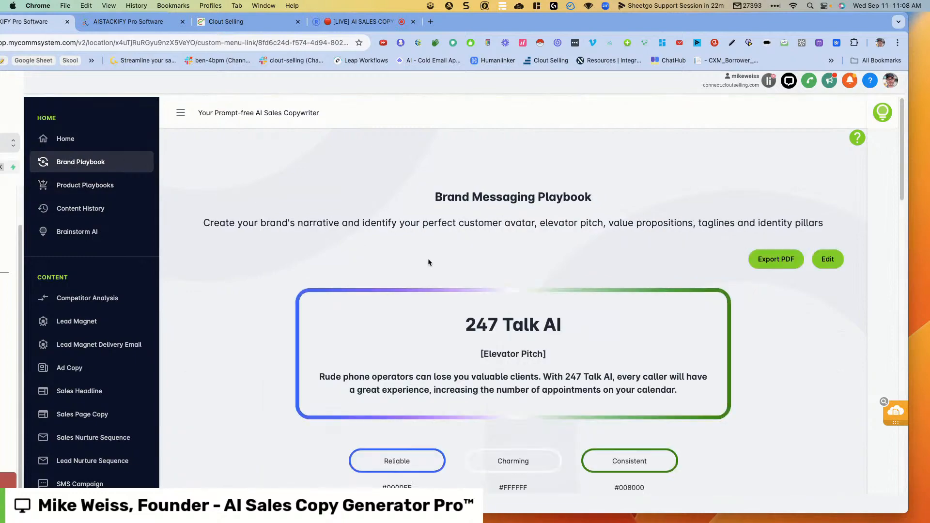
left_click(83, 187)
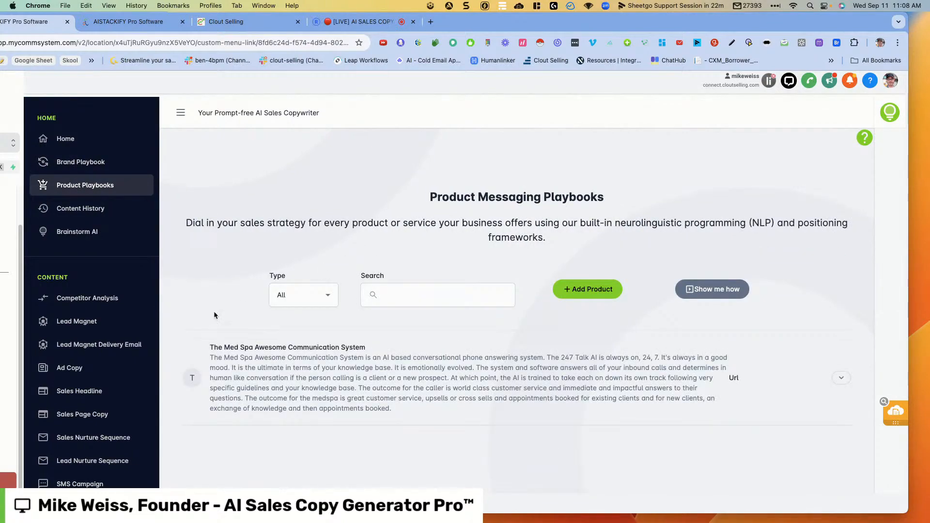
- Start a lead magnet offer and select The Med Spa Awesome Communication System as its product
left_click(76, 321)
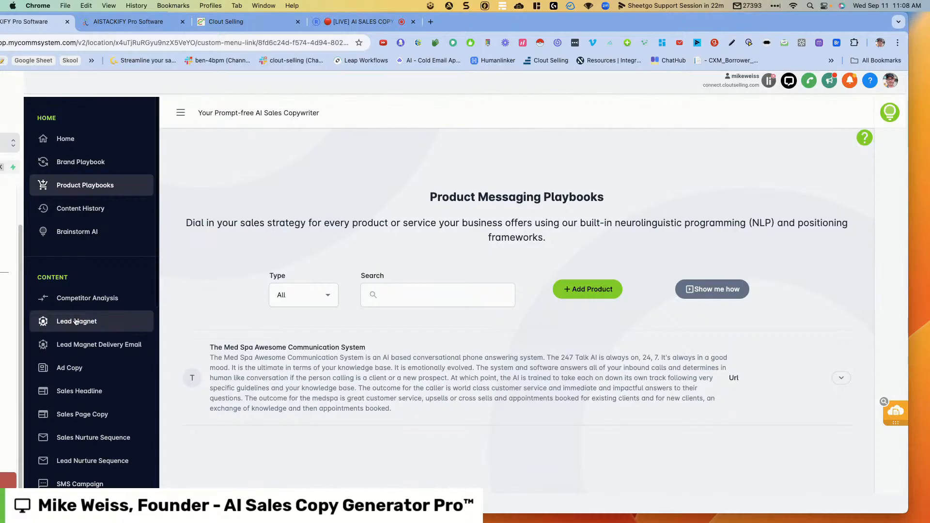
scroll(477, 335, "down", 3)
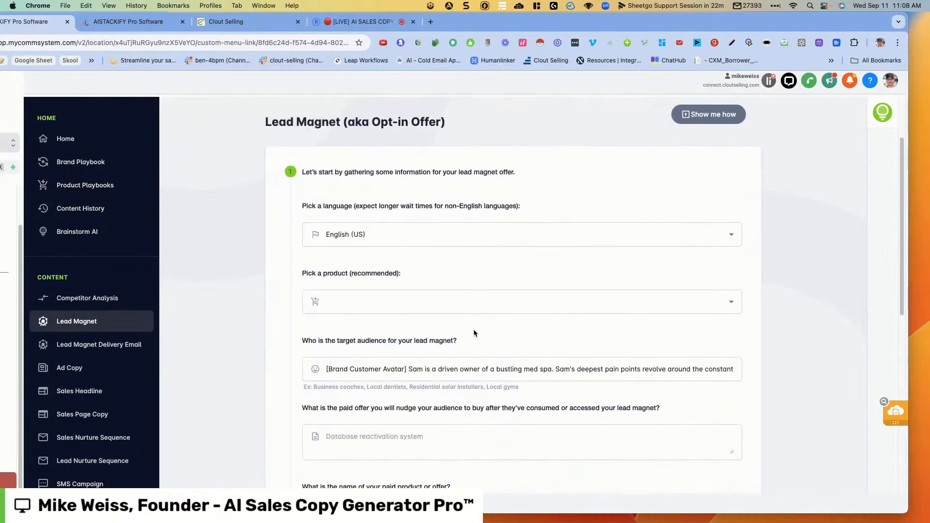
left_click(447, 262)
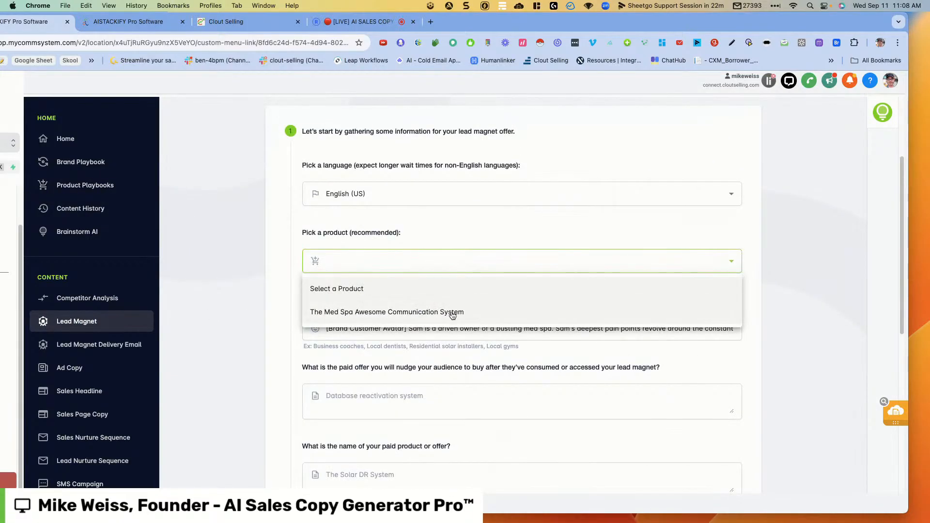
left_click(452, 311)
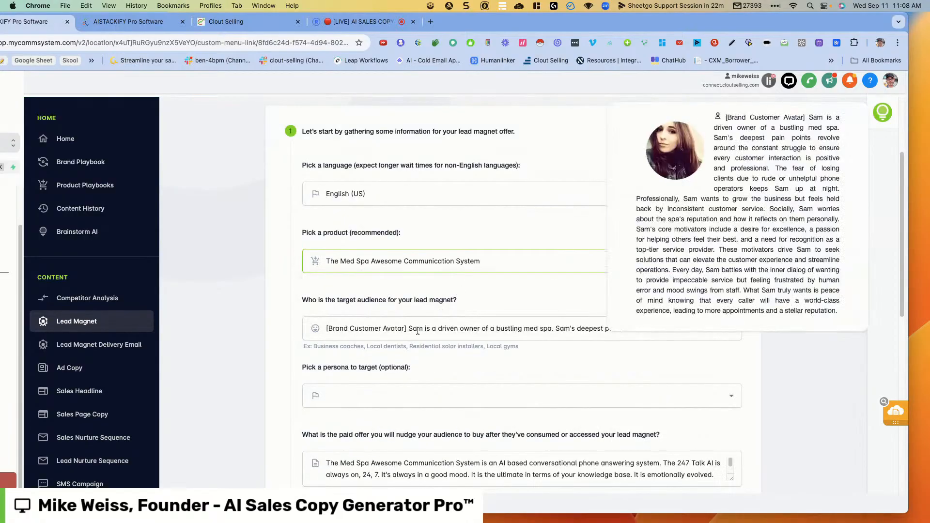
left_click(215, 356)
mouse_move(541, 320)
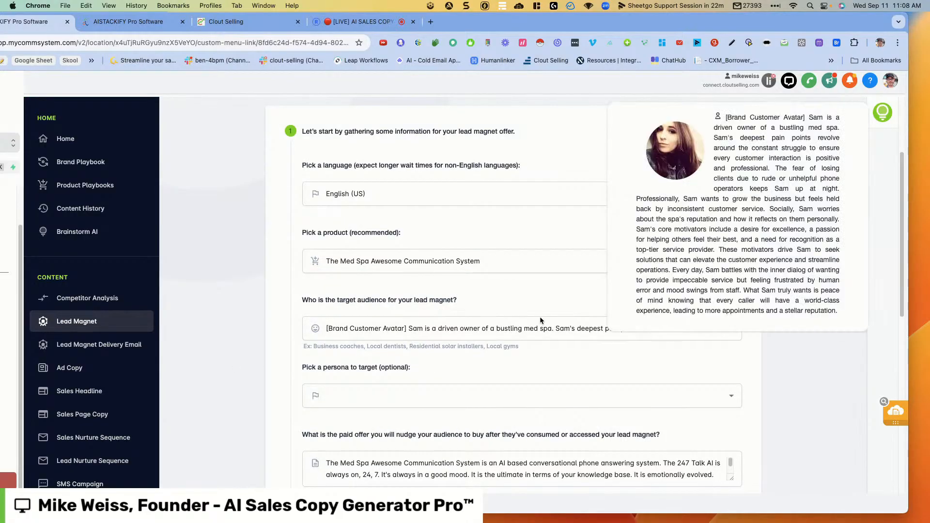
- Target the lead magnet at the 42-year-old med spa chain entrepreneur persona
scroll(551, 342, "down", 3)
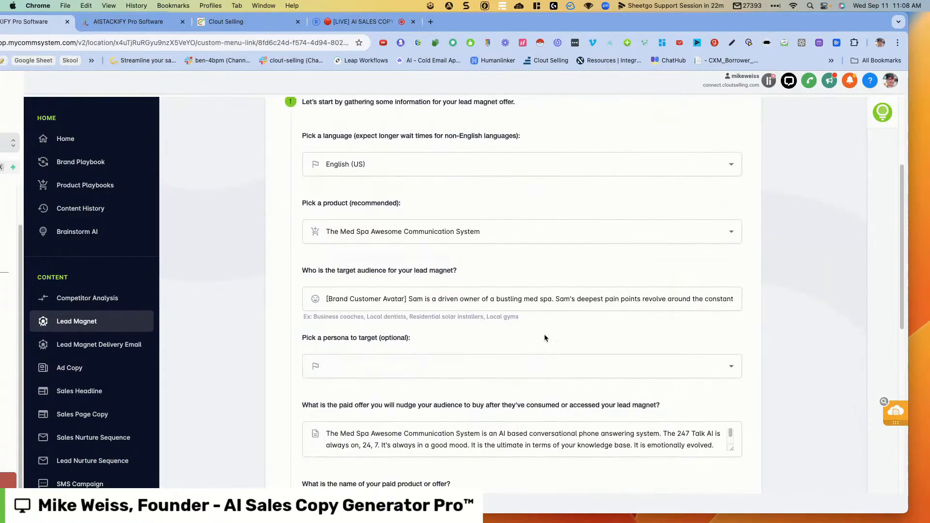
left_click(537, 320)
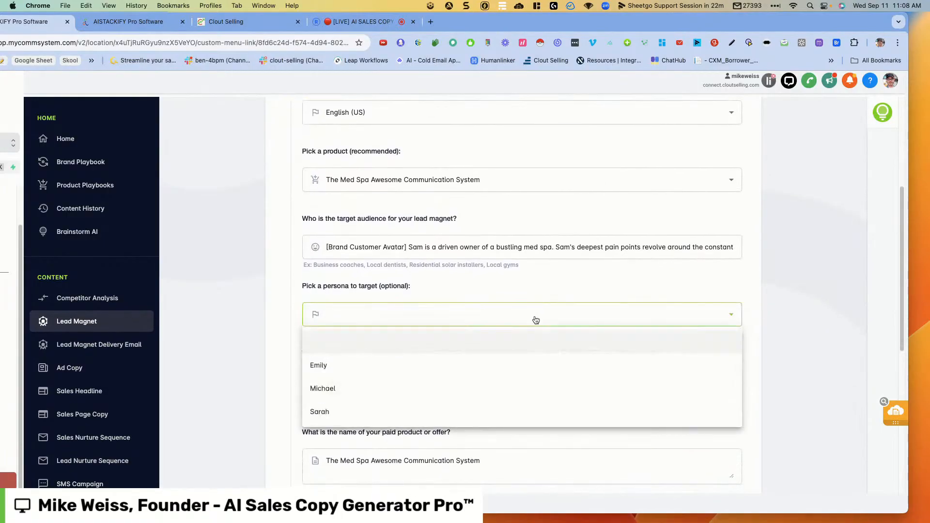
left_click(324, 387)
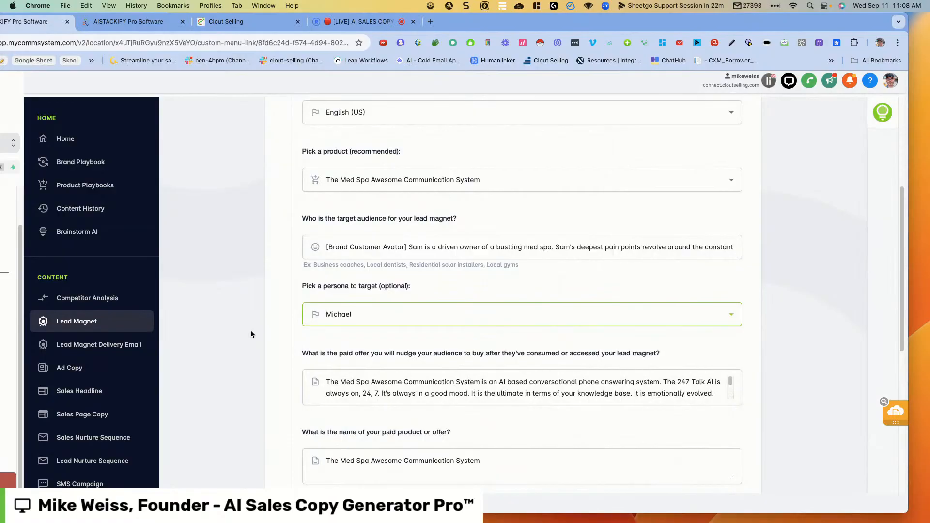
- Enlarge the paid offer description box to show its full text
scroll(250, 334, "down", 3)
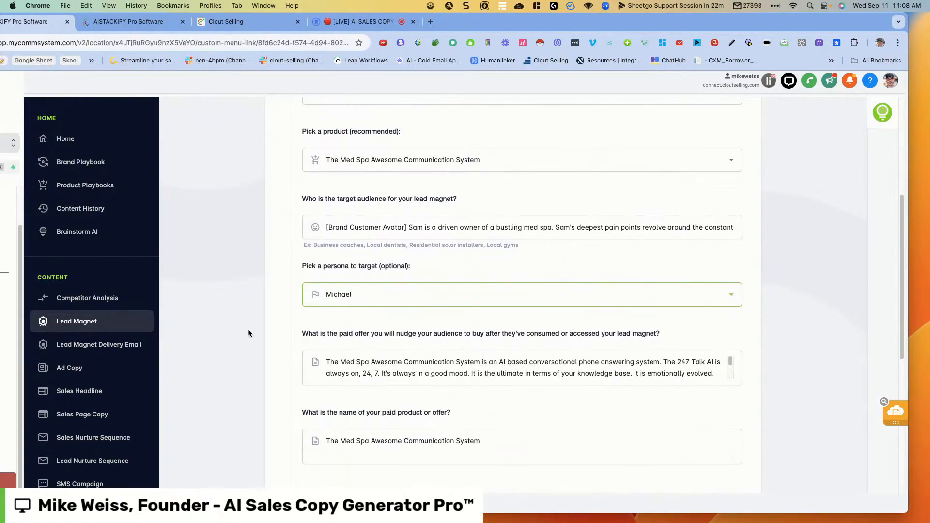
scroll(248, 328, "down", 3)
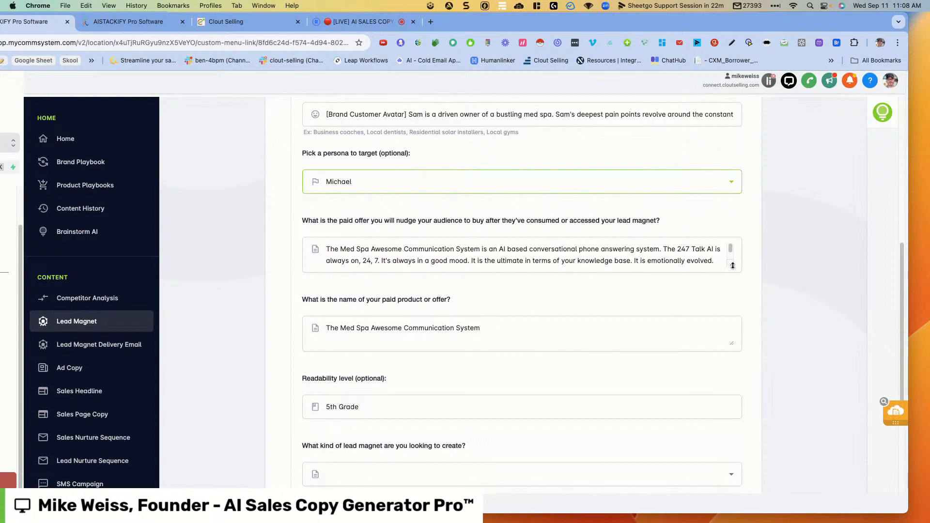
left_click_drag(732, 265, 740, 340)
left_click(593, 337)
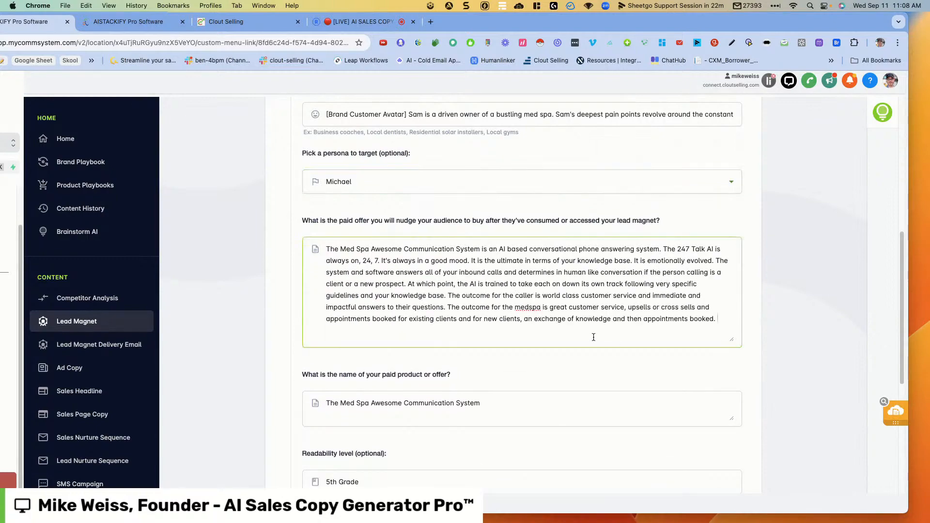
- Choose Checklist as the lead magnet type, generate ideas for it and look through the suggested titles
scroll(551, 303, "down", 5)
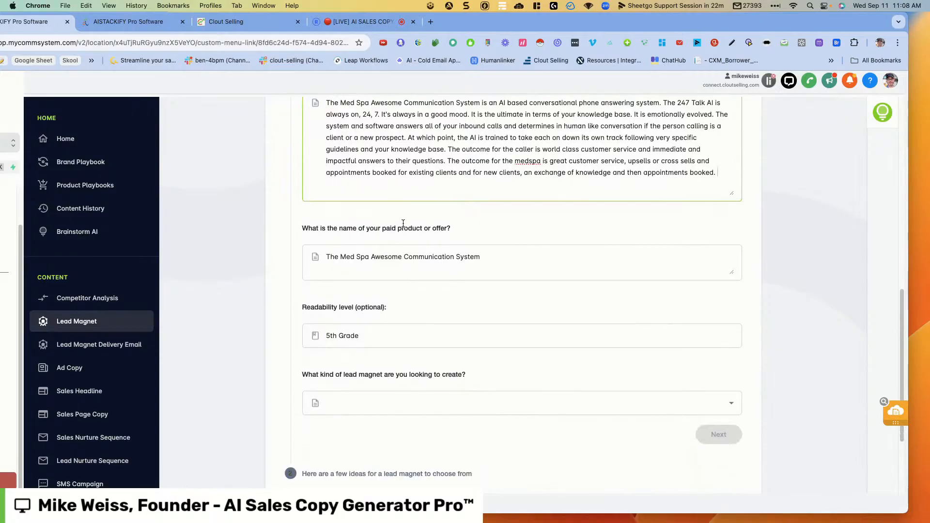
scroll(525, 298, "down", 3)
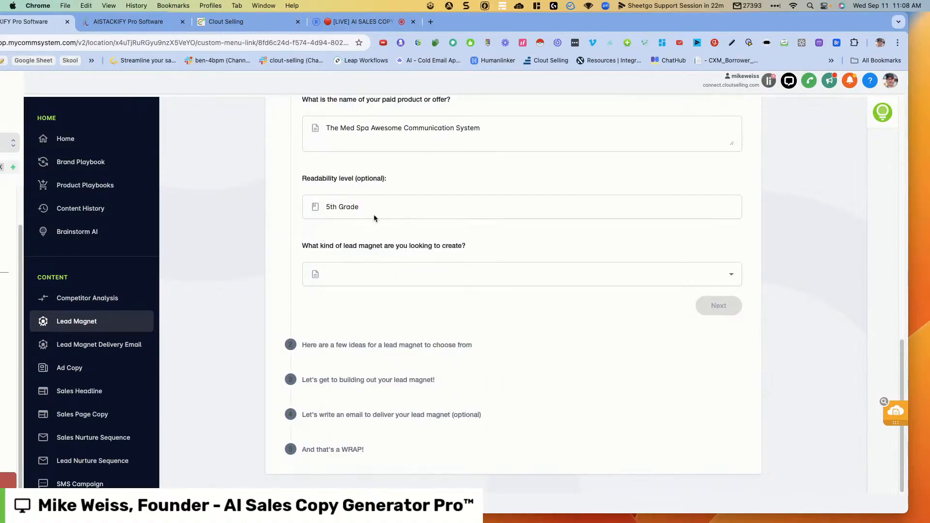
left_click(402, 273)
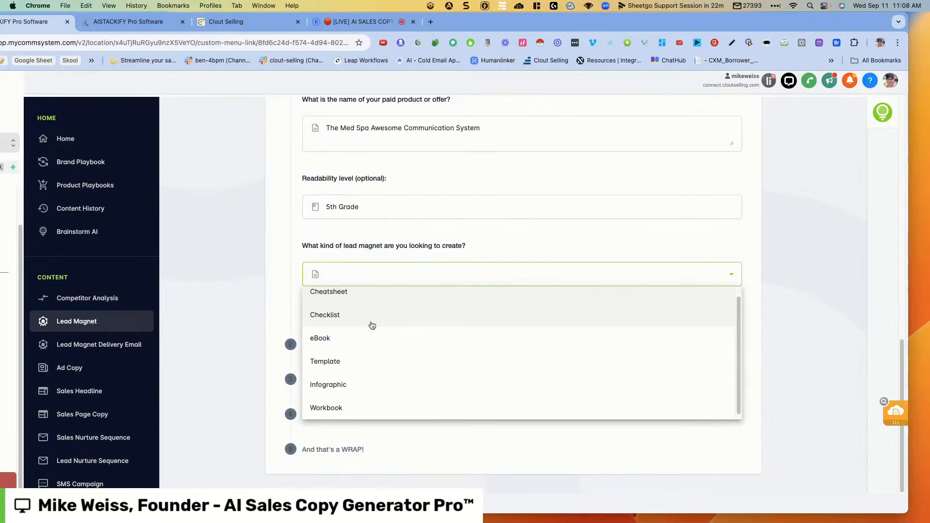
scroll(370, 322, "down", 1)
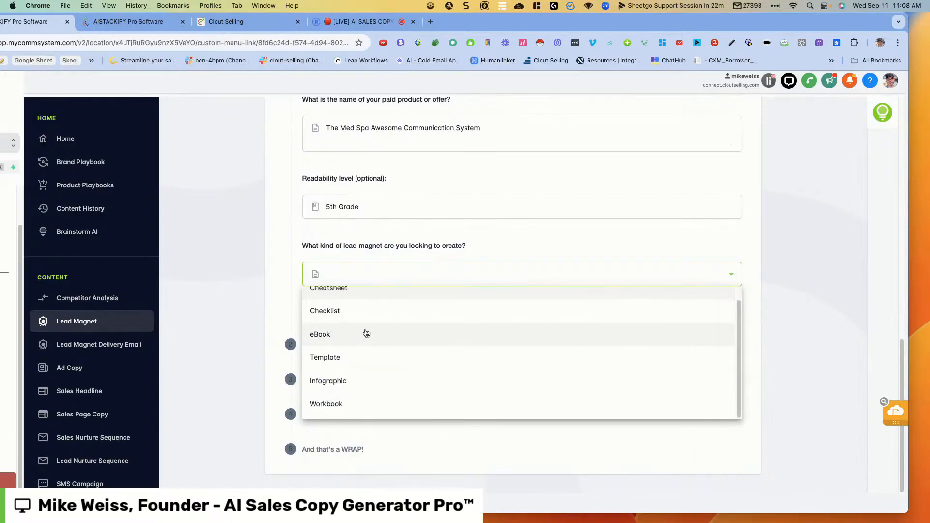
left_click(371, 316)
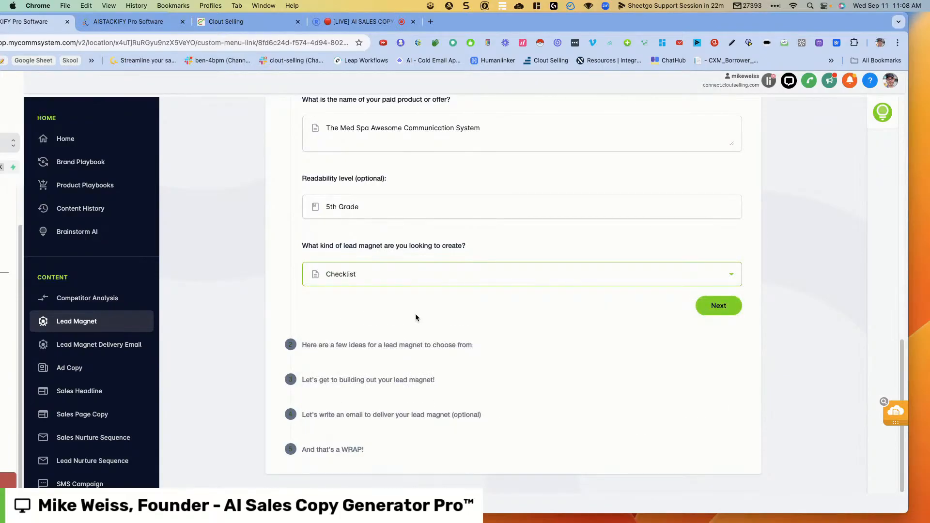
left_click(721, 306)
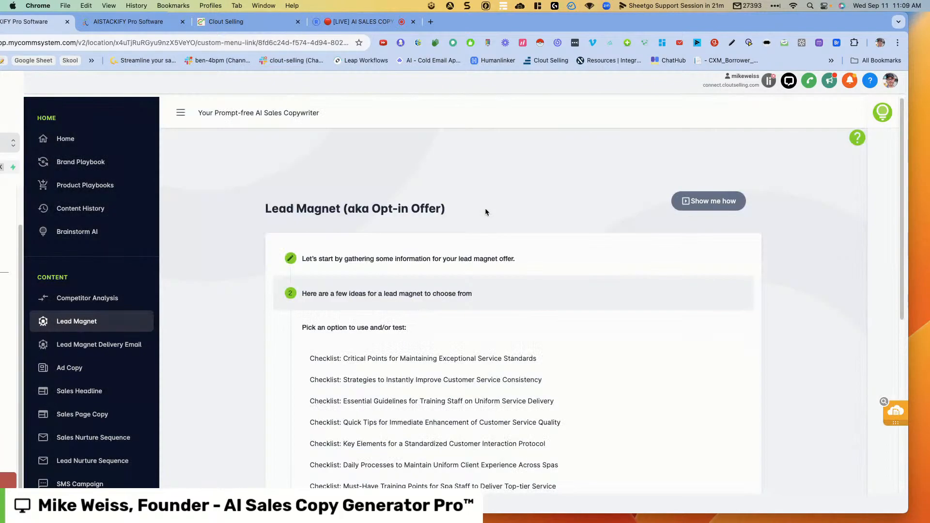
scroll(486, 229, "down", 3)
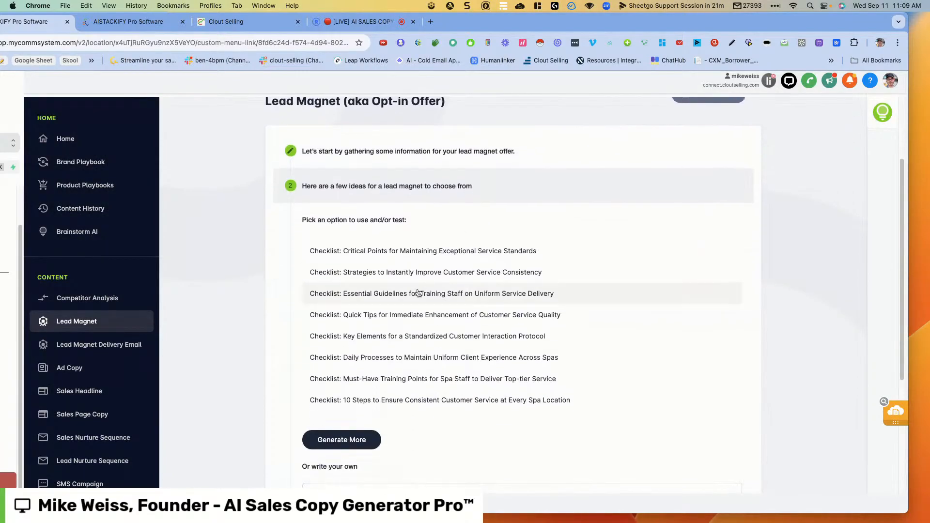
scroll(454, 318, "down", 1)
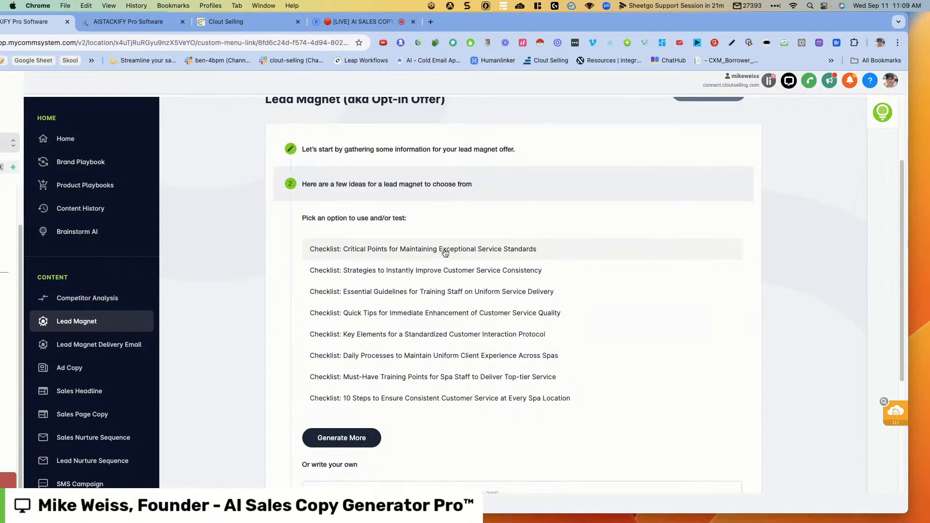
- Switch to the Restream live studio and stop sharing the screen
left_click(364, 22)
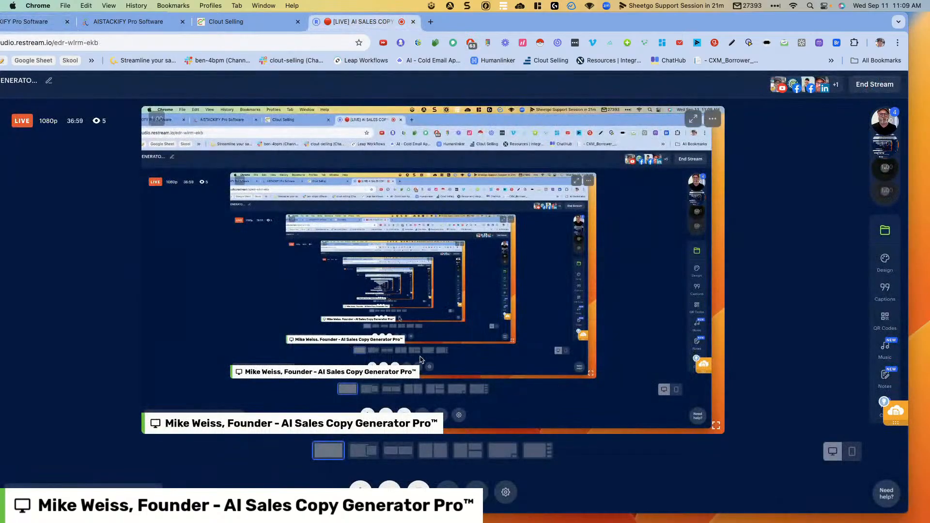
left_click(418, 492)
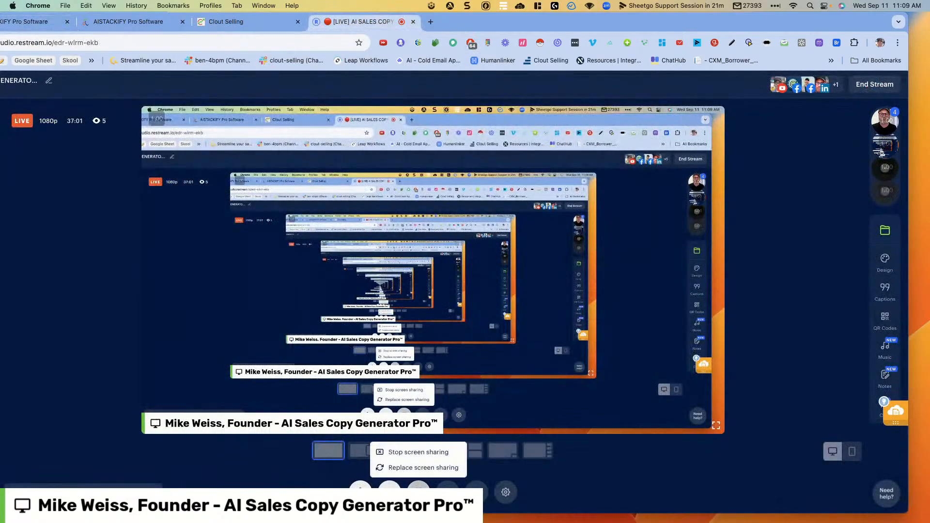
left_click(418, 453)
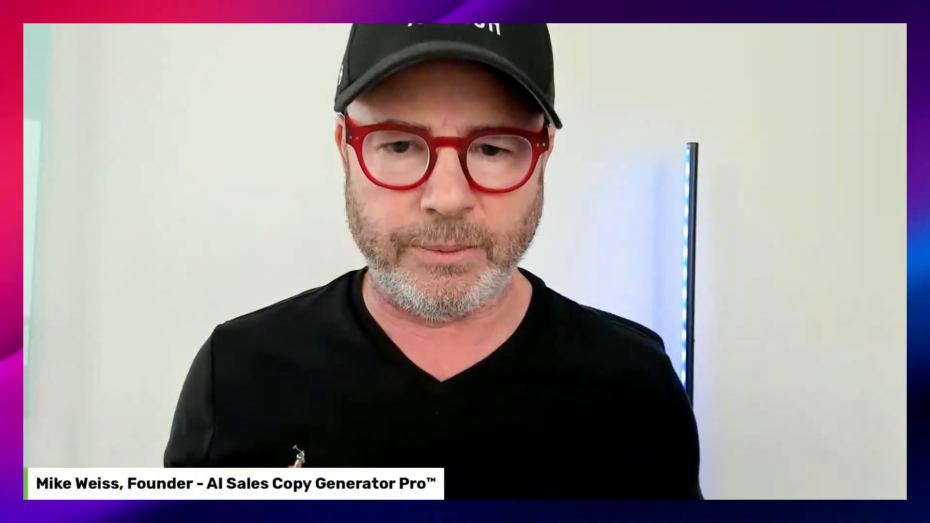